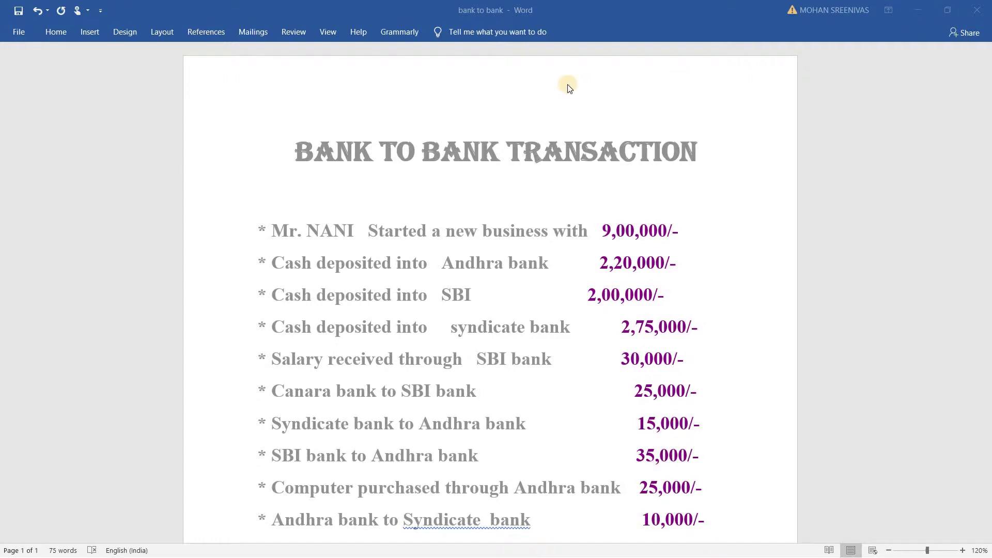
Step: Switch to Tally.ERP 9 and create a company named NANI, keeping the default settings
left_click(917, 9)
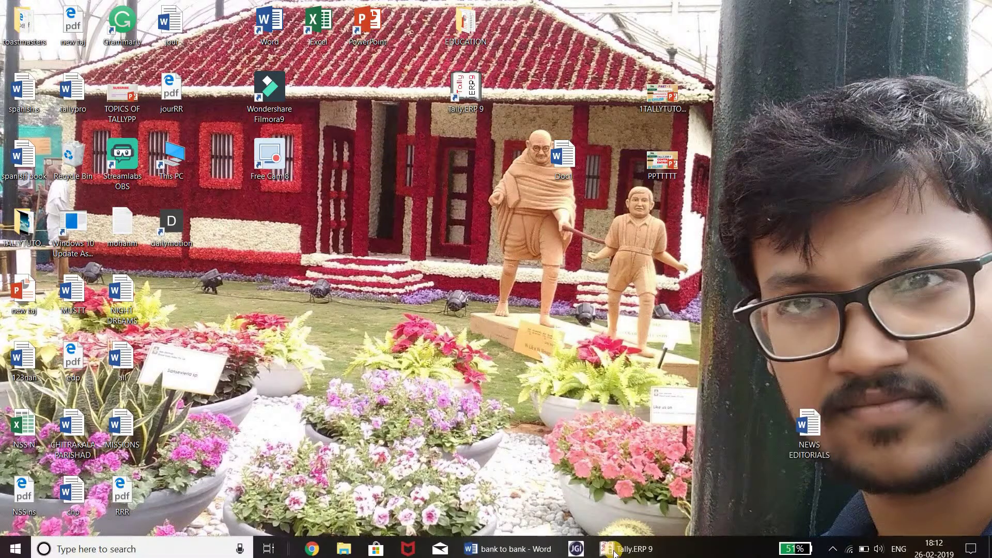
left_click(667, 546)
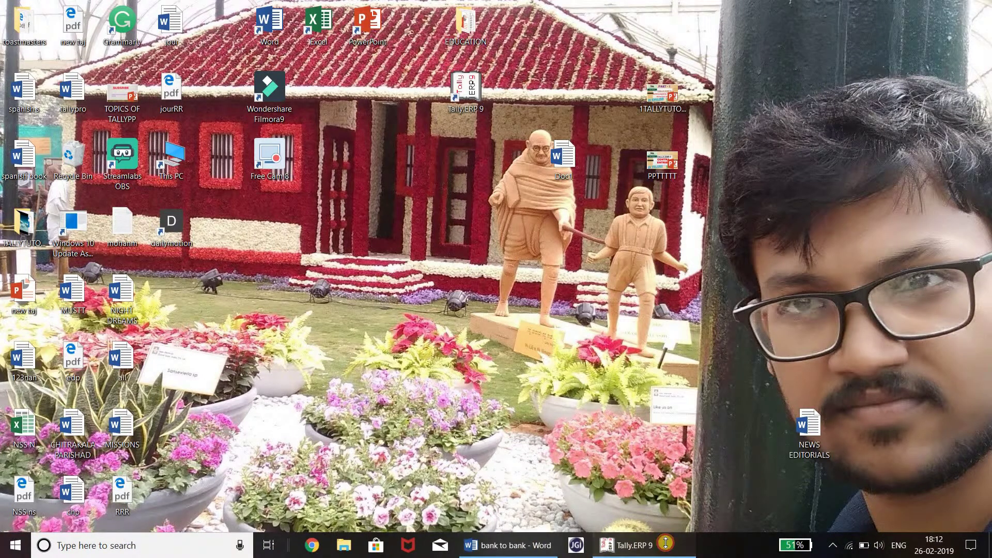
type("c")
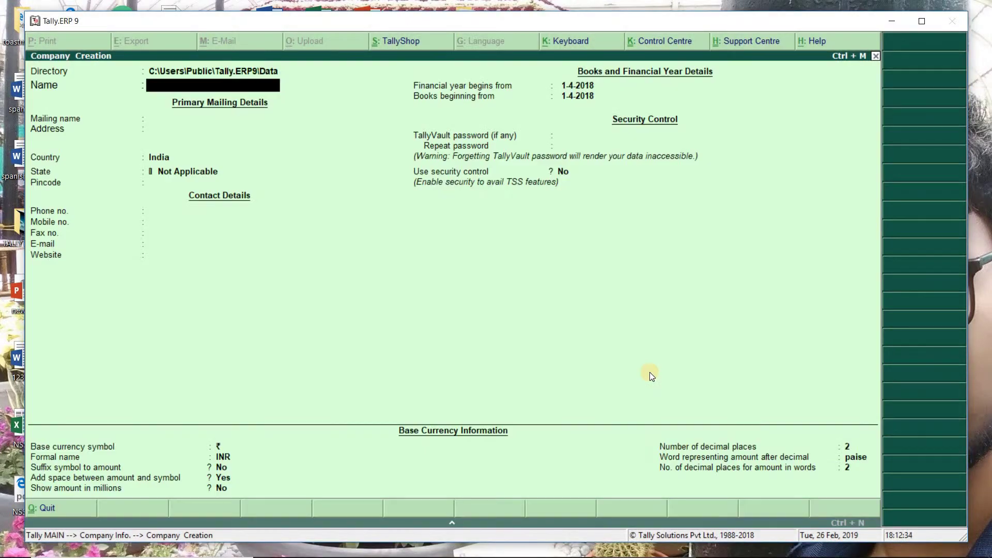
type("NANI")
key("Return")
key("Return")
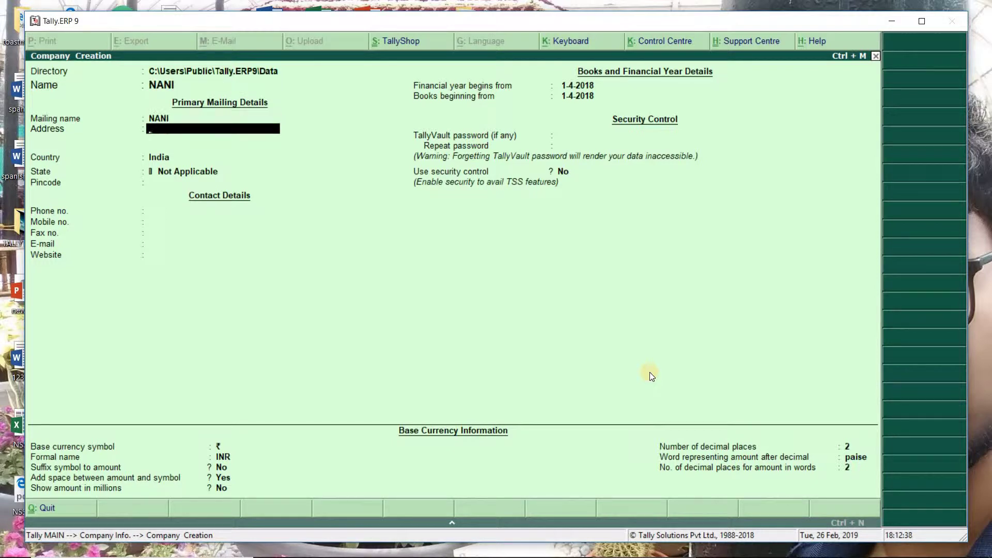
key("ctrl+a")
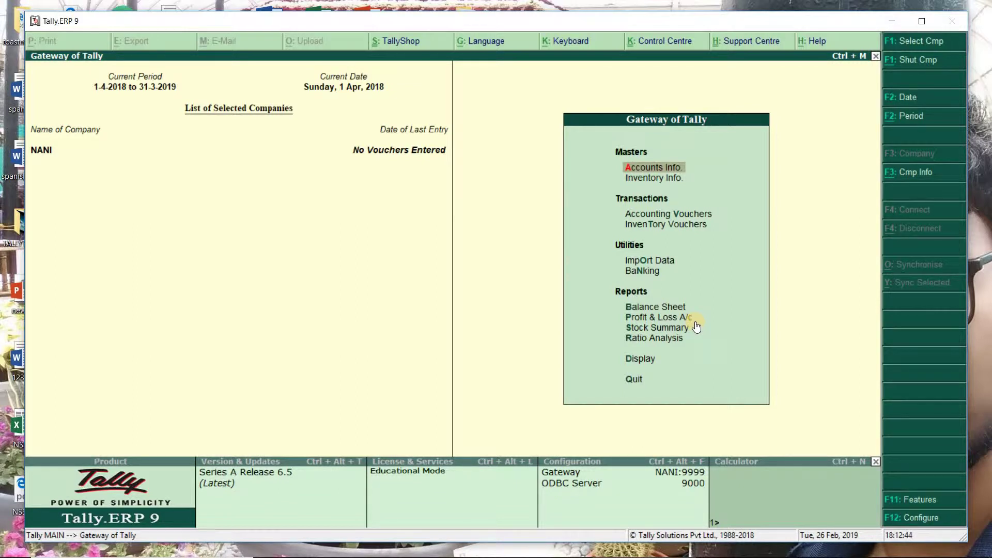
Step: Start creating multiple ledgers from the accounts masters, with All Items as the group
key("Return")
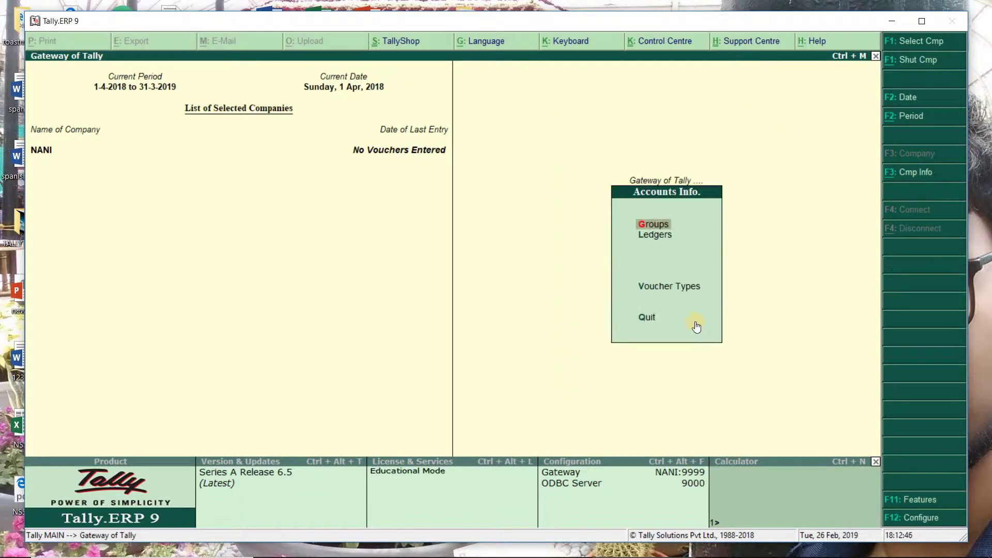
key("l")
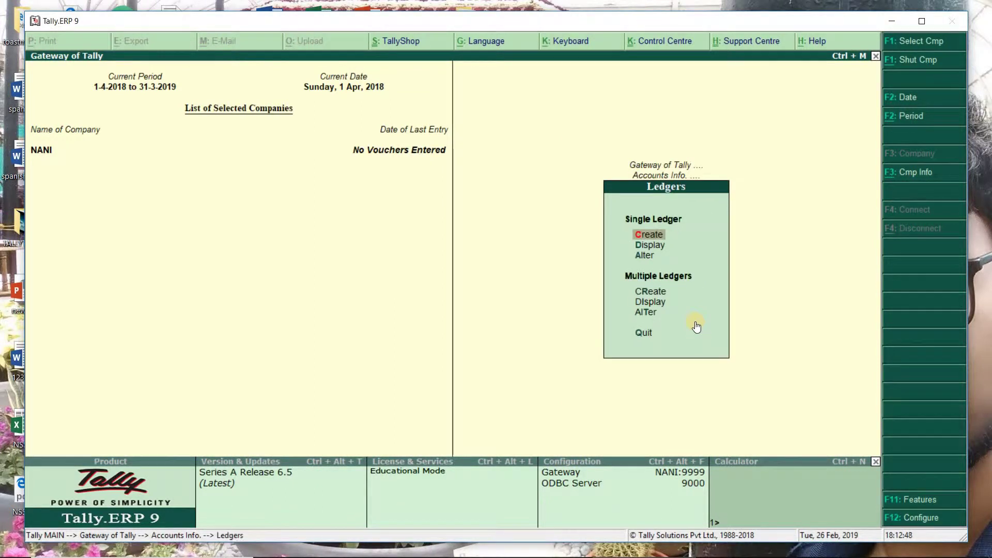
key("Down")
key("Down")
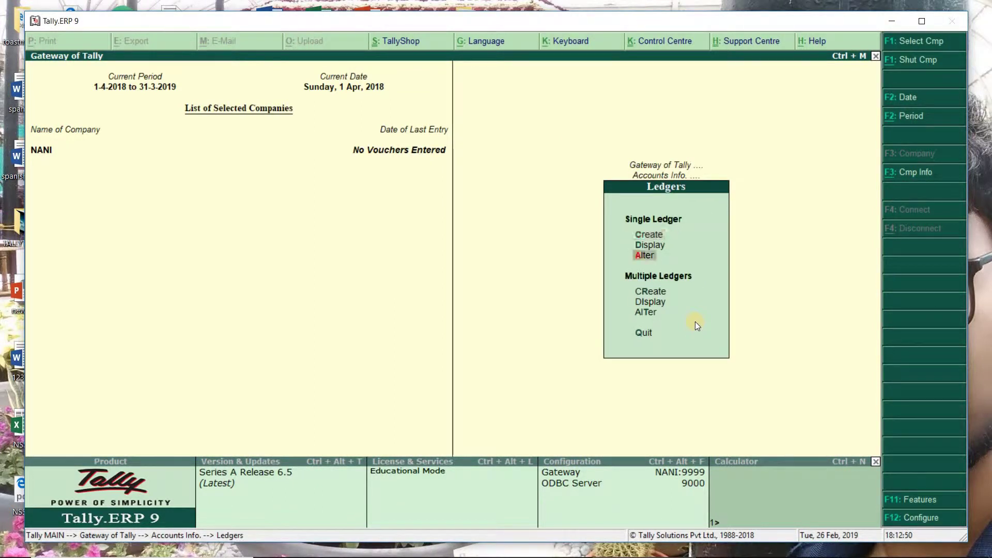
key("Down")
key("Down")
key("Up")
key("Return")
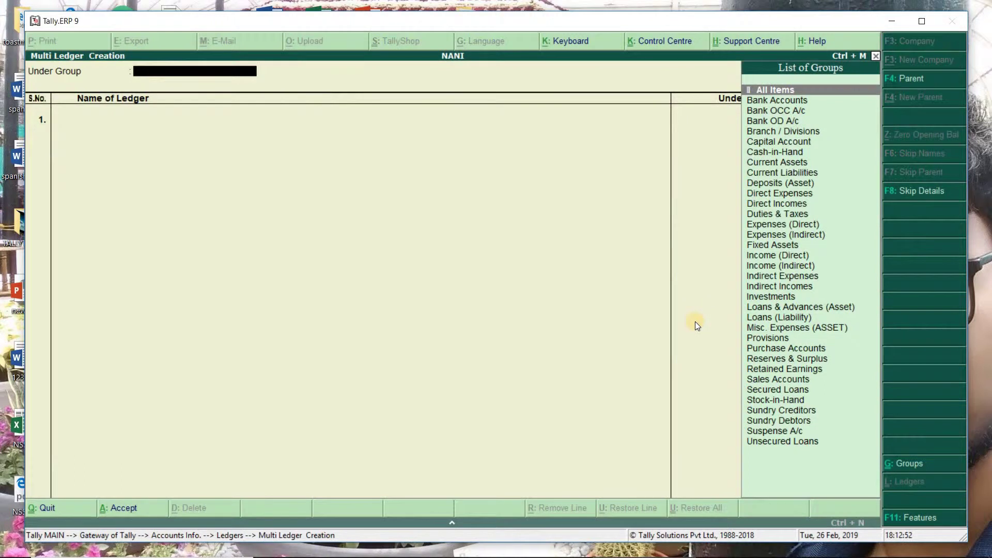
key("Return")
mouse_move(681, 554)
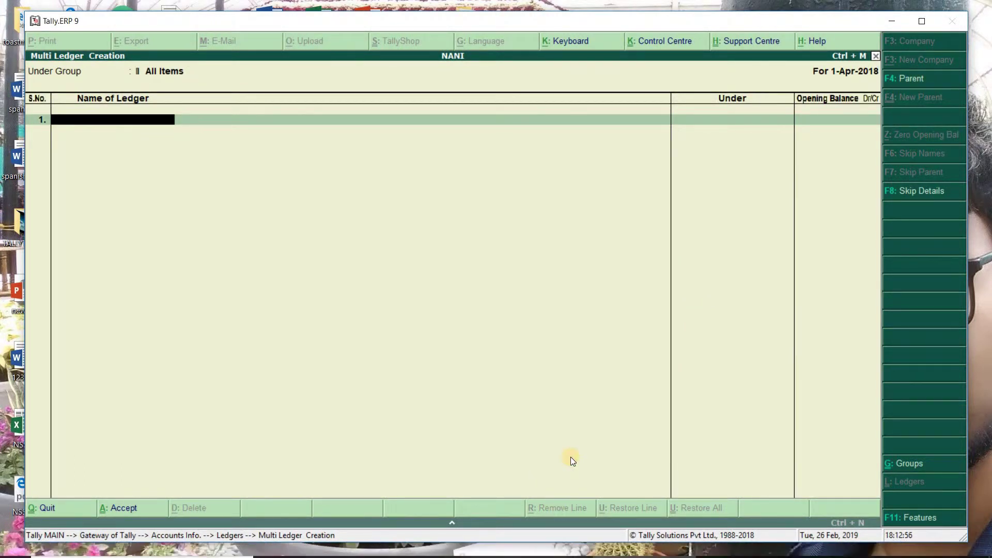
Step: Add the owner's ledger, named the same as the company, under Capital Account with no opening balance
type("NANI")
key("Return")
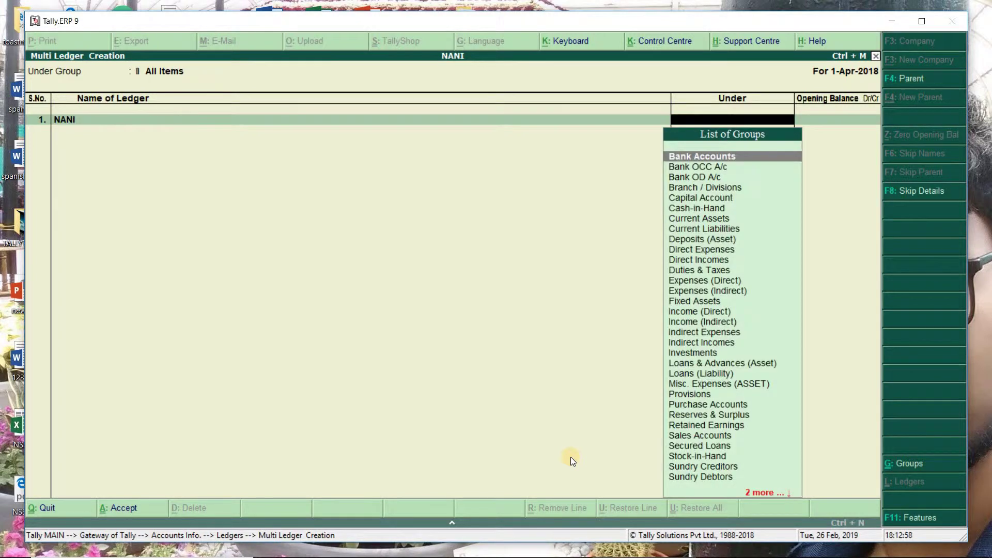
type("CAPI")
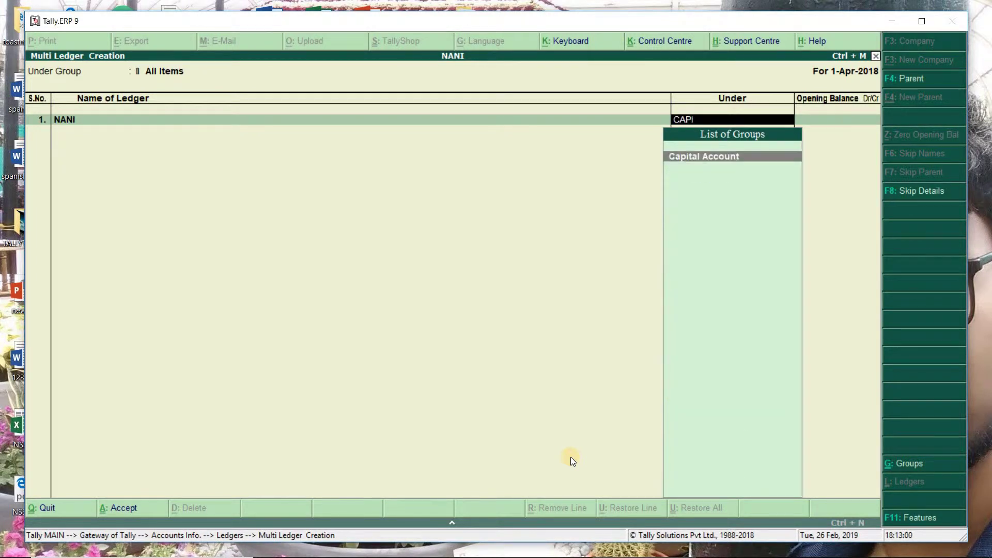
key("Return")
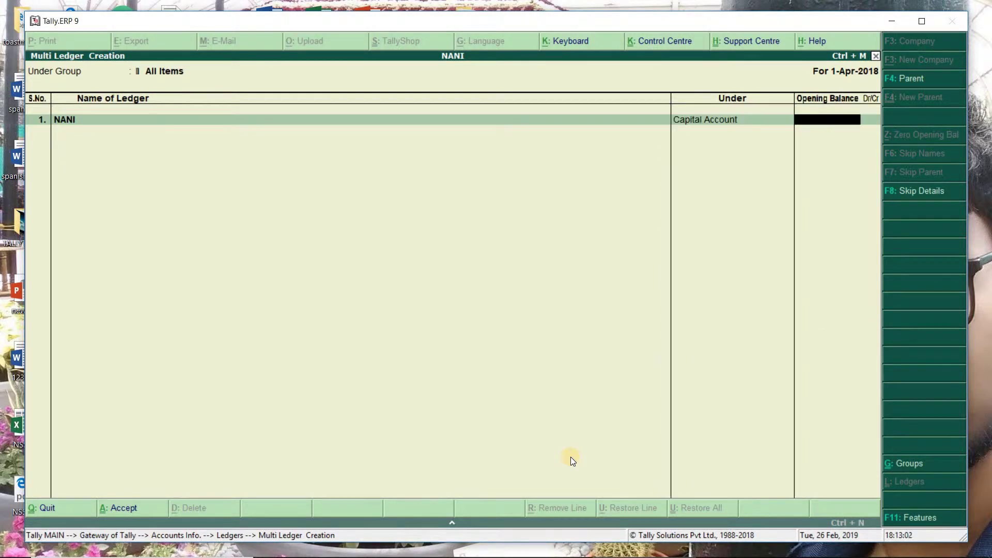
key("Return")
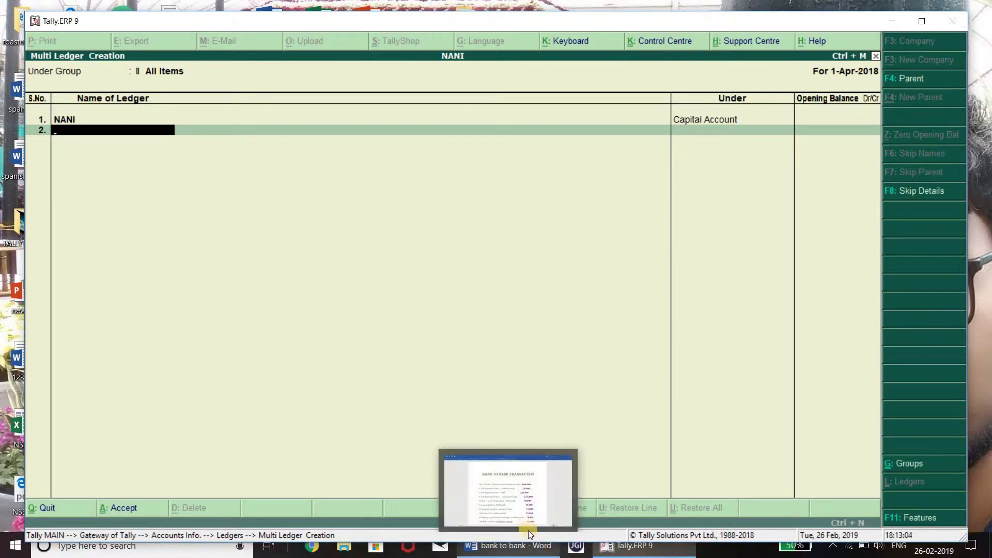
Step: Check the transaction list in the bank to bank document and add the ledger ANDHRA BANK under Bank Accounts, without an opening balance
left_click(525, 523)
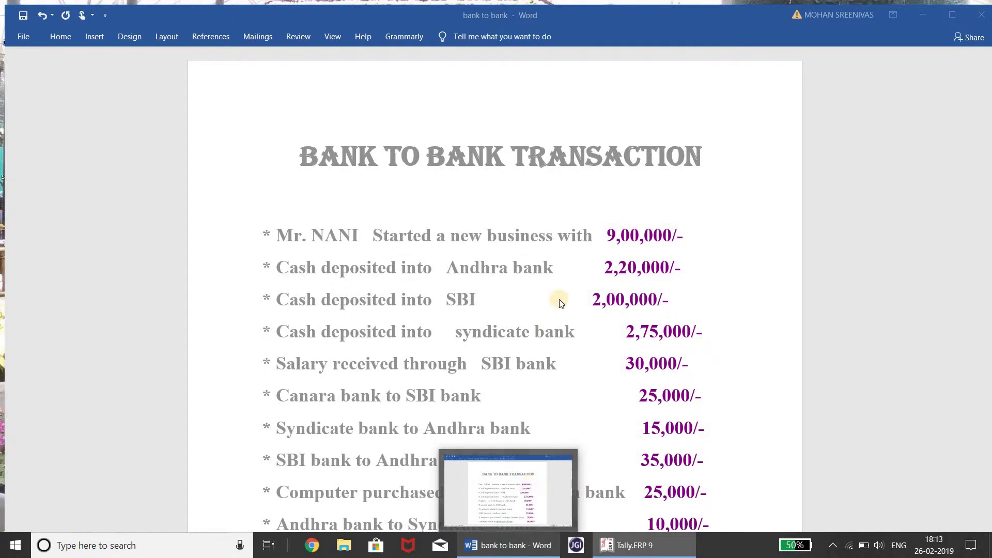
type("D")
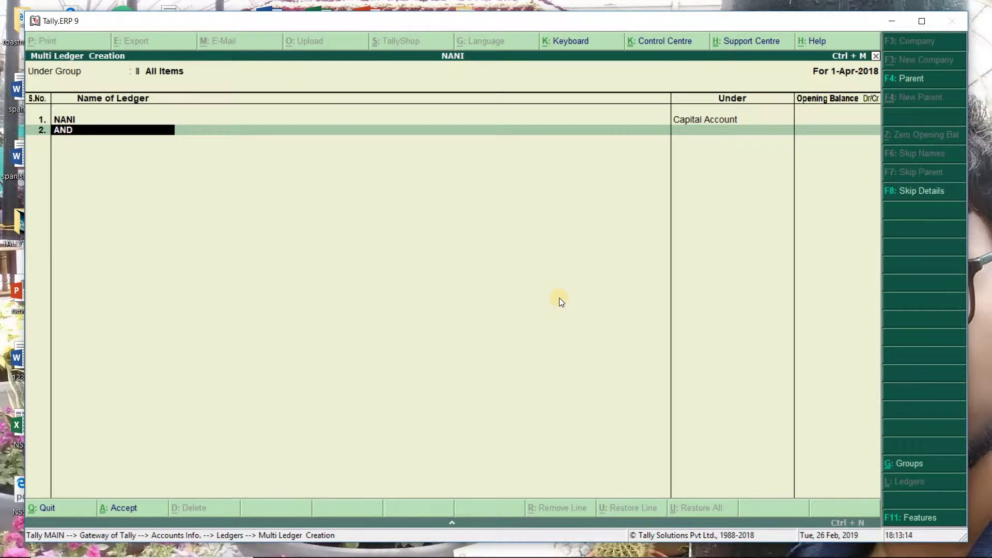
type("HRA BANK")
key("Return")
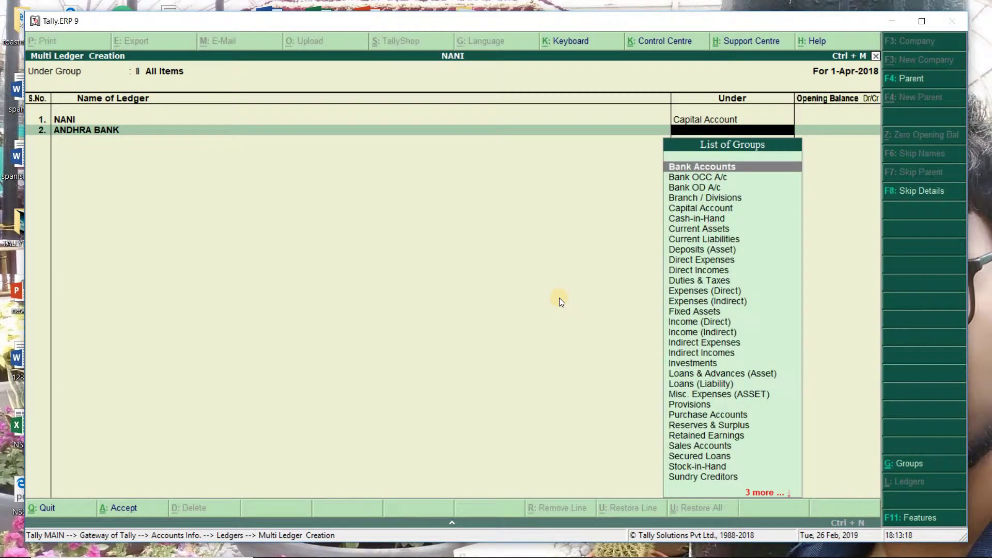
type("BANK")
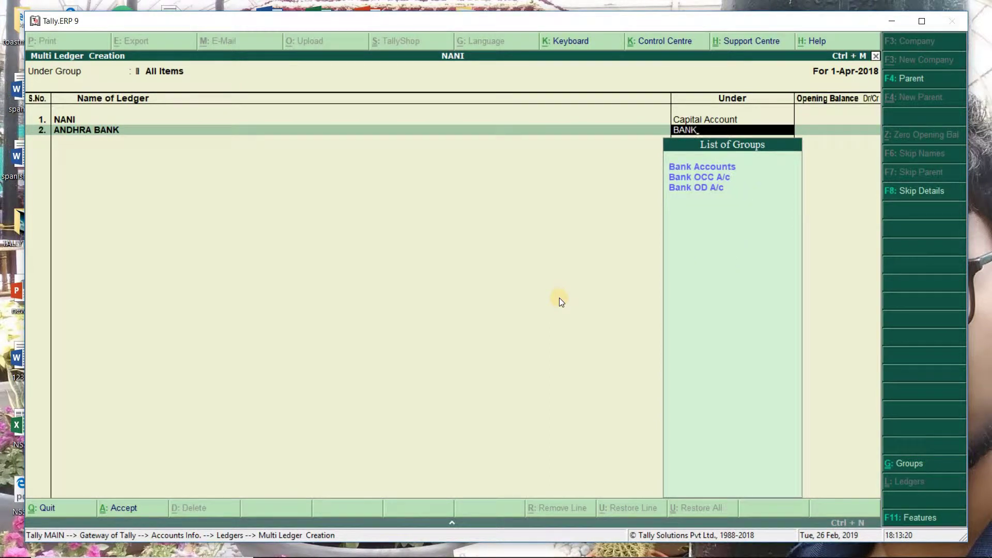
key("Return")
key("Return")
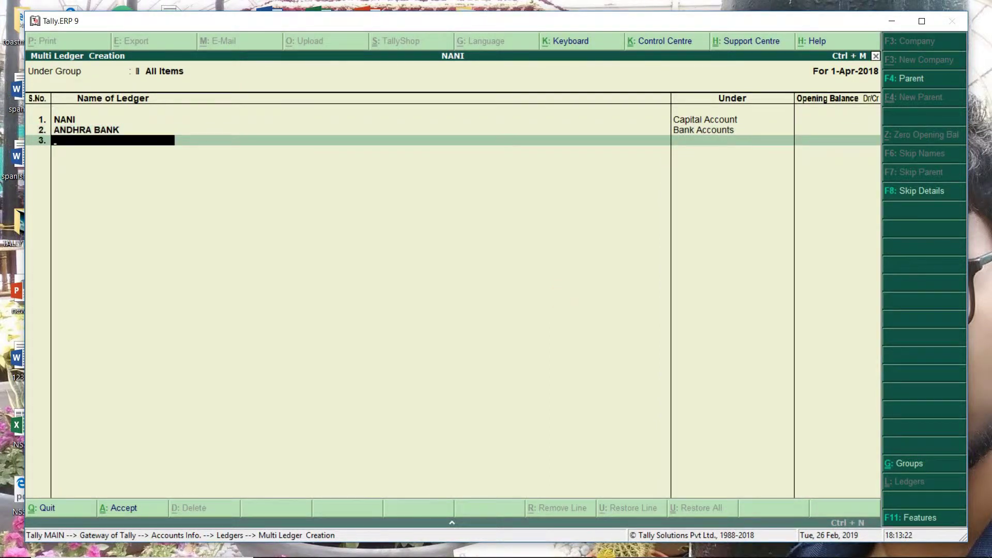
Step: Consult the transaction list for the next bank and add the ledger SBI under Bank Accounts, without an opening balance
mouse_move(512, 545)
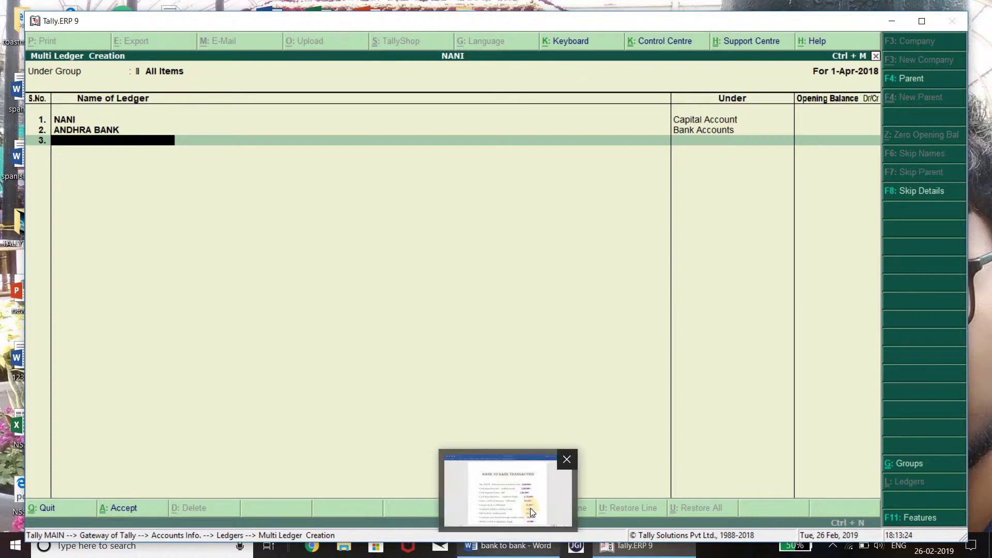
mouse_move(529, 506)
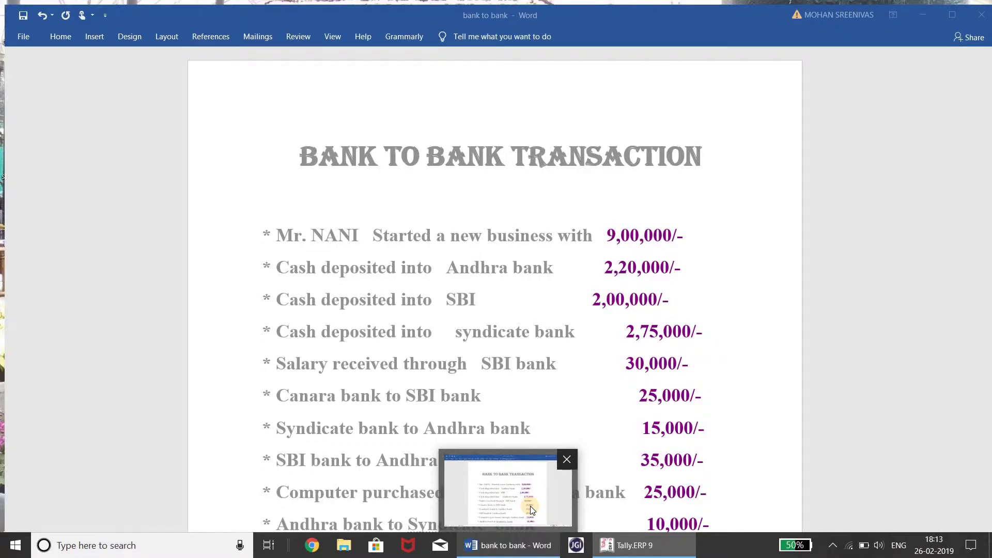
type("SBI")
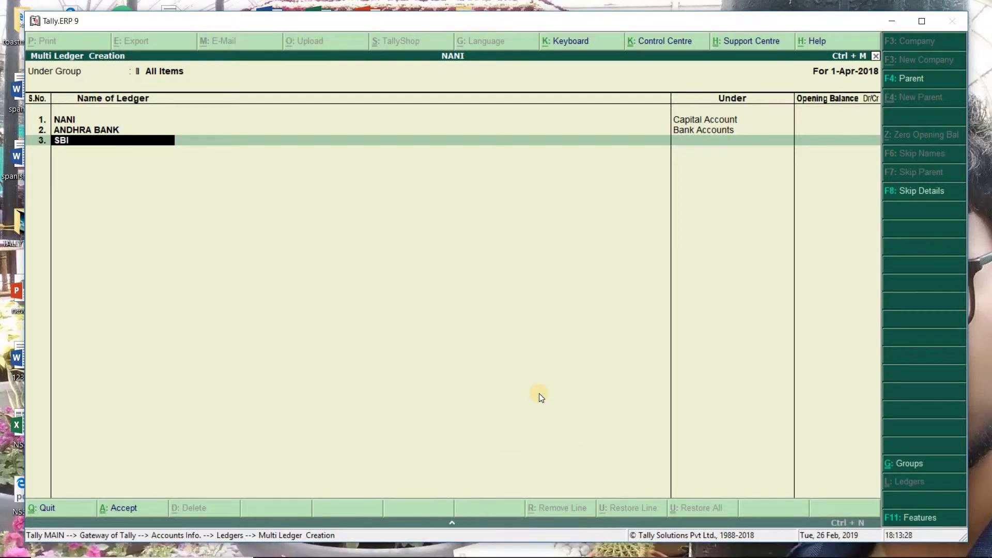
key("Return")
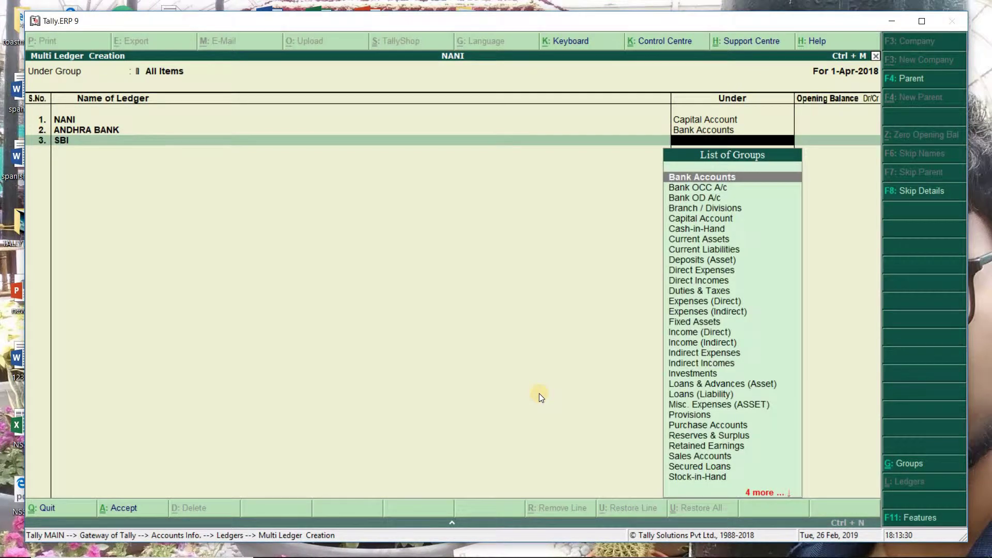
type("BANK")
key("Return")
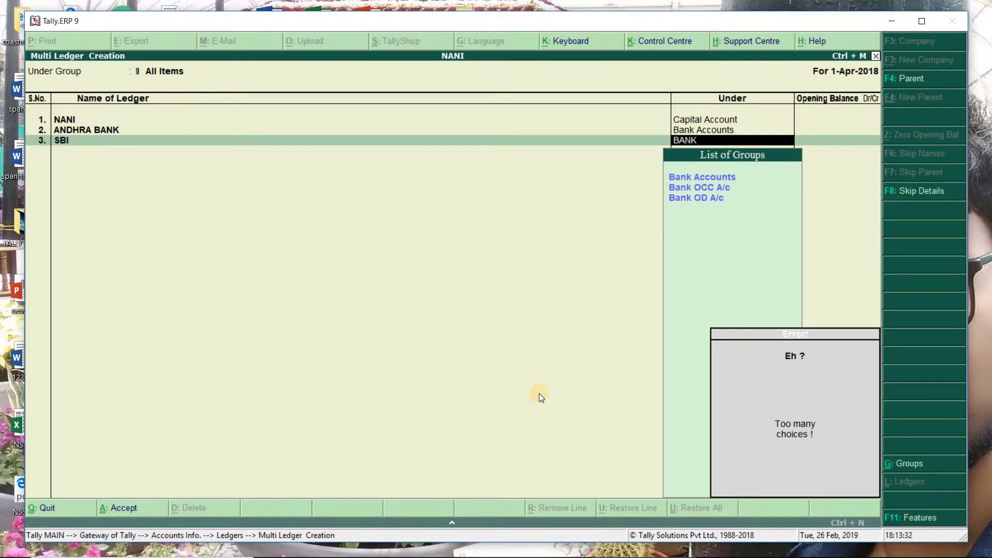
key("Return")
key("Return")
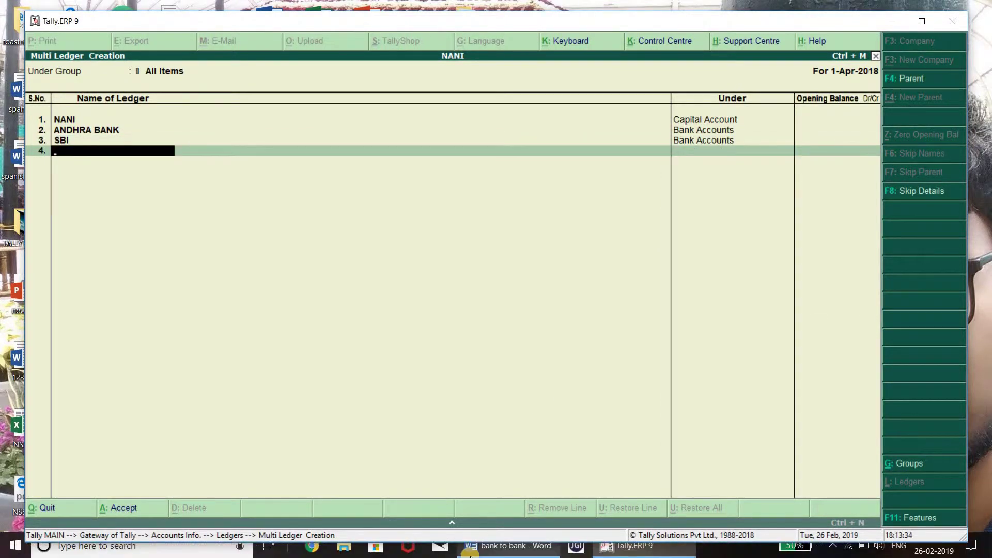
Step: Consult the transaction list again and add the ledger SYNDICATE under Bank Accounts, without an opening balance
mouse_move(470, 553)
mouse_move(483, 503)
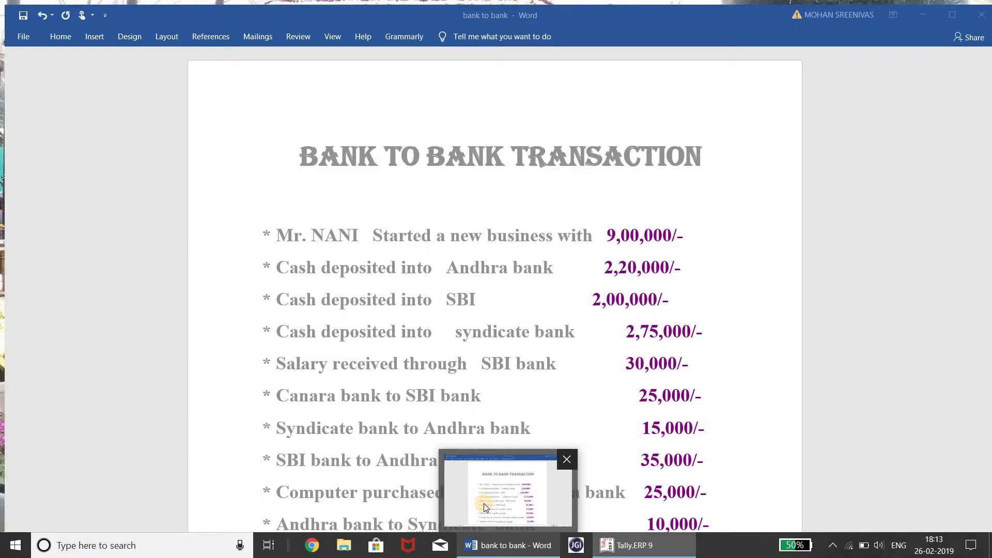
type("SYNDICATE")
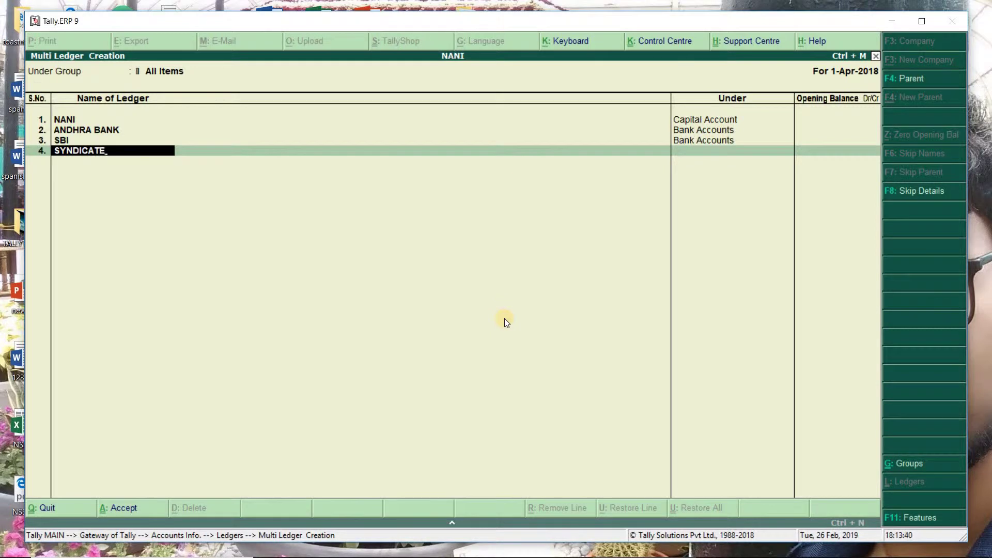
key("Return")
type("BANK")
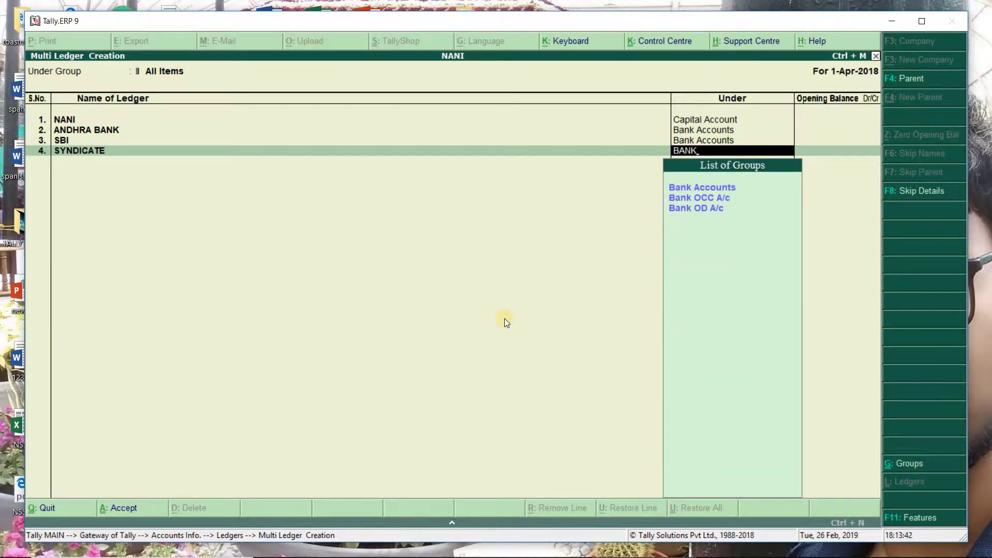
key("Return")
key("Return")
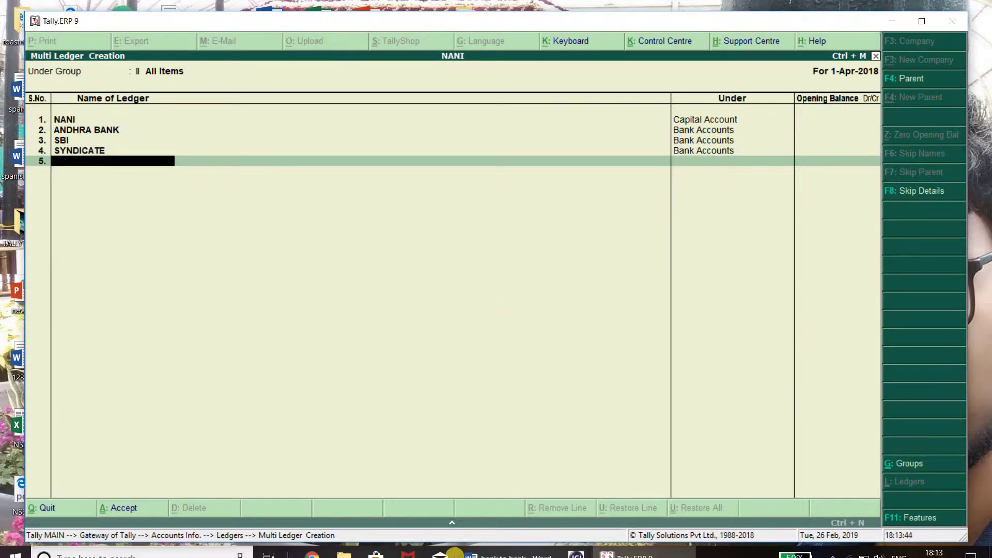
Step: Check the salary entry in the transaction list and add the ledger SALARY RECEIVED under Indirect Incomes
left_click(478, 509)
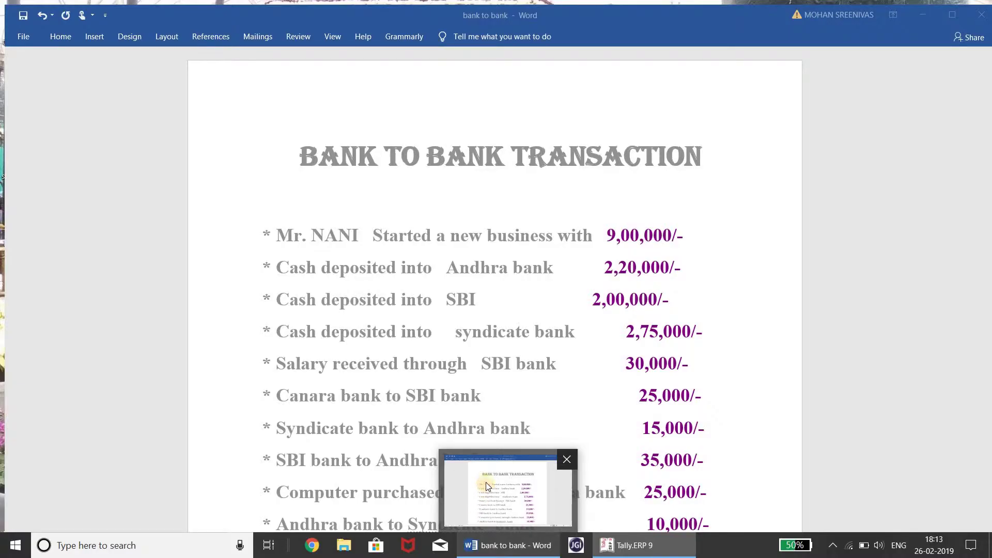
key("alt+Tab")
type("SALA")
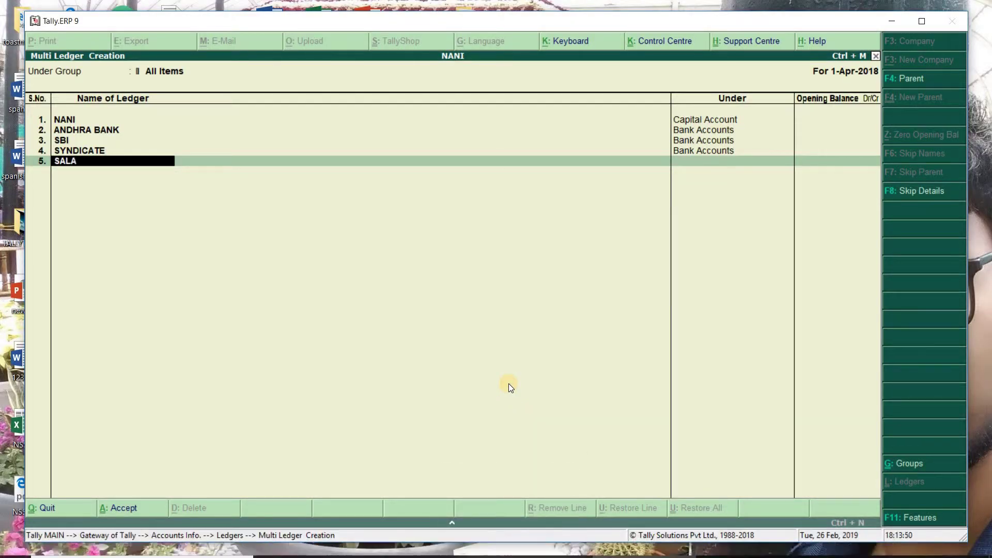
type("RY RECEIVED")
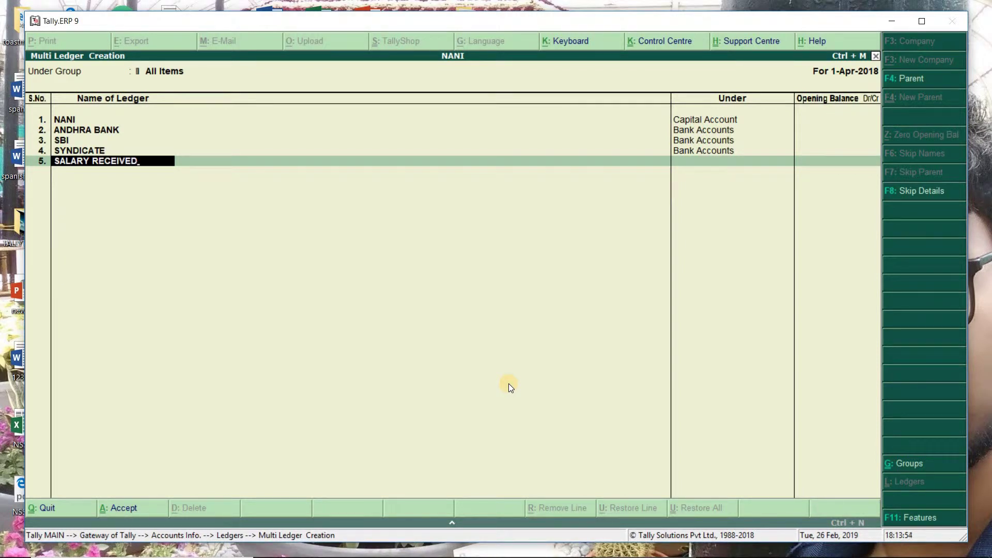
key("Return")
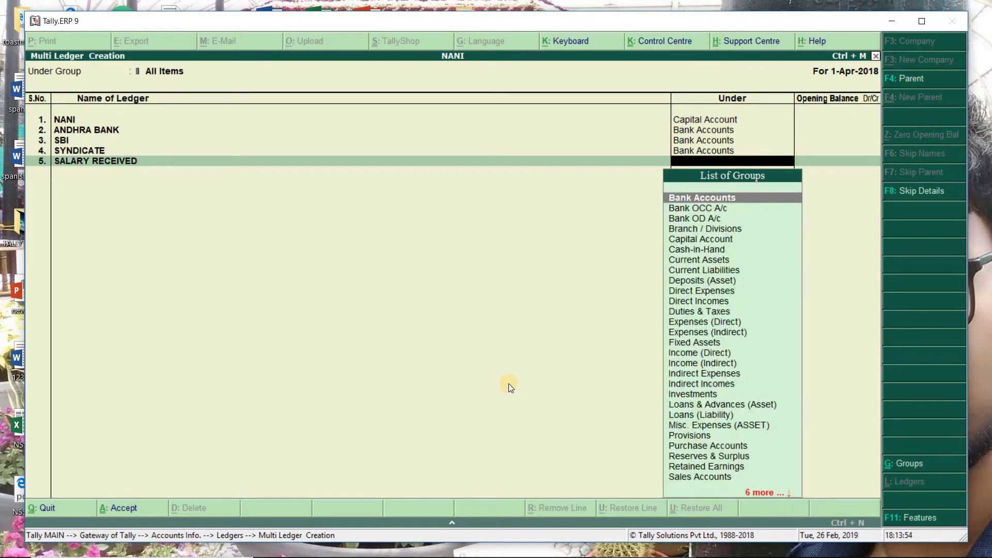
type("INDI")
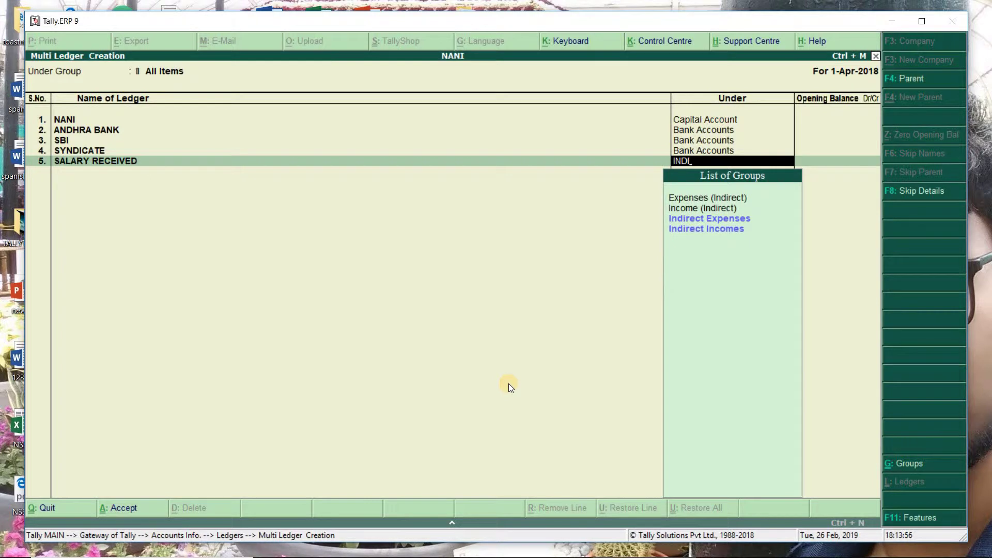
key("Down")
key("Return")
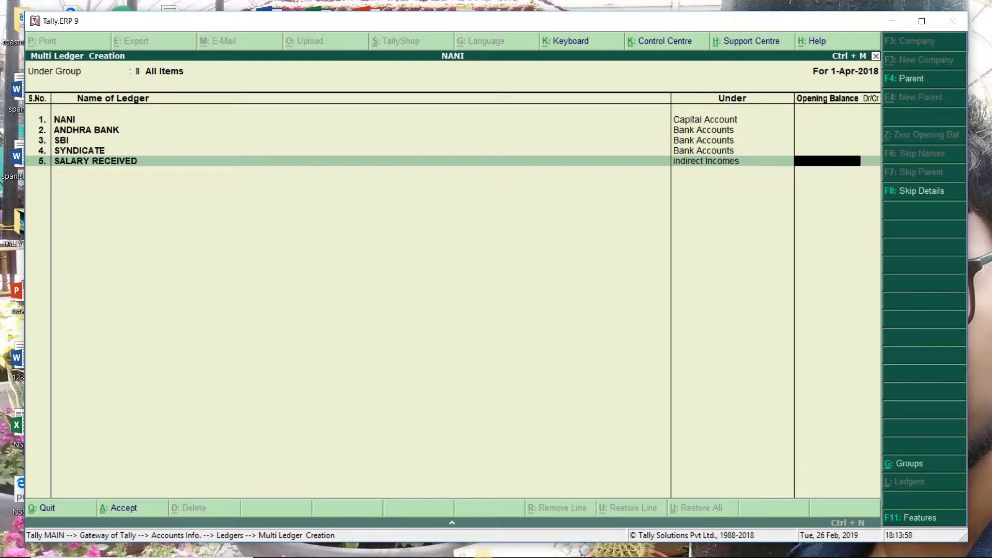
Step: Check the remaining entries in the bank to bank document and add the ledger COMPUTER under Fixed Assets
left_click(483, 512)
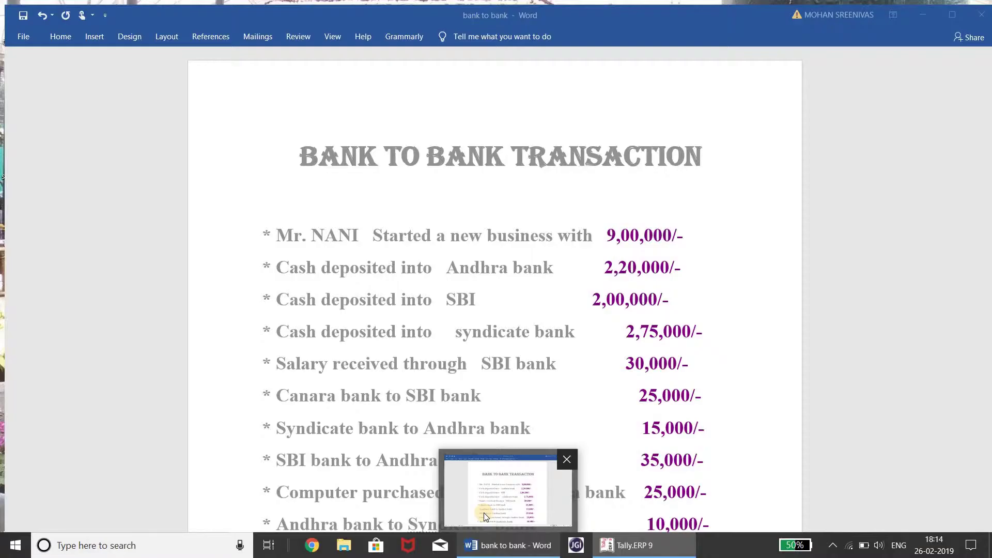
left_click(472, 482)
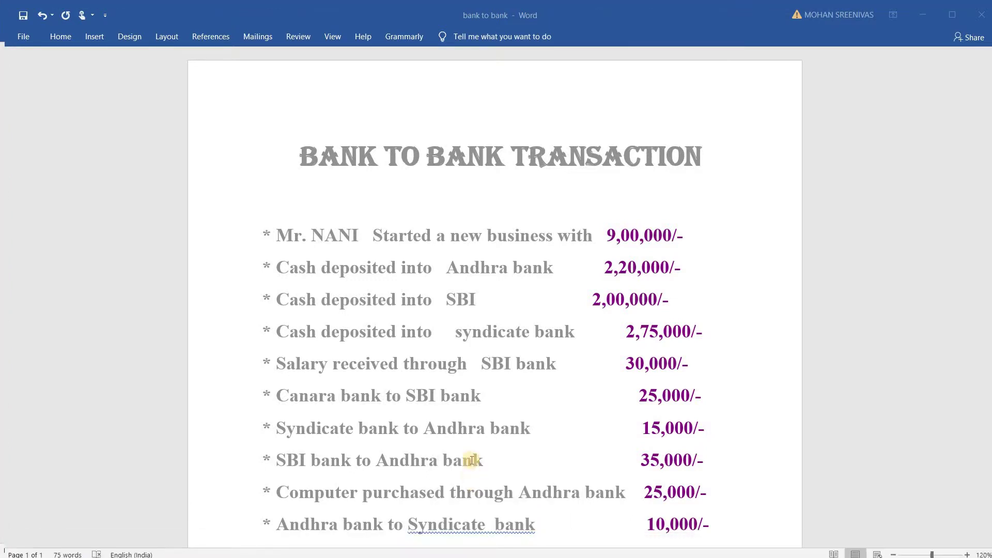
scroll(471, 451, "down", 3)
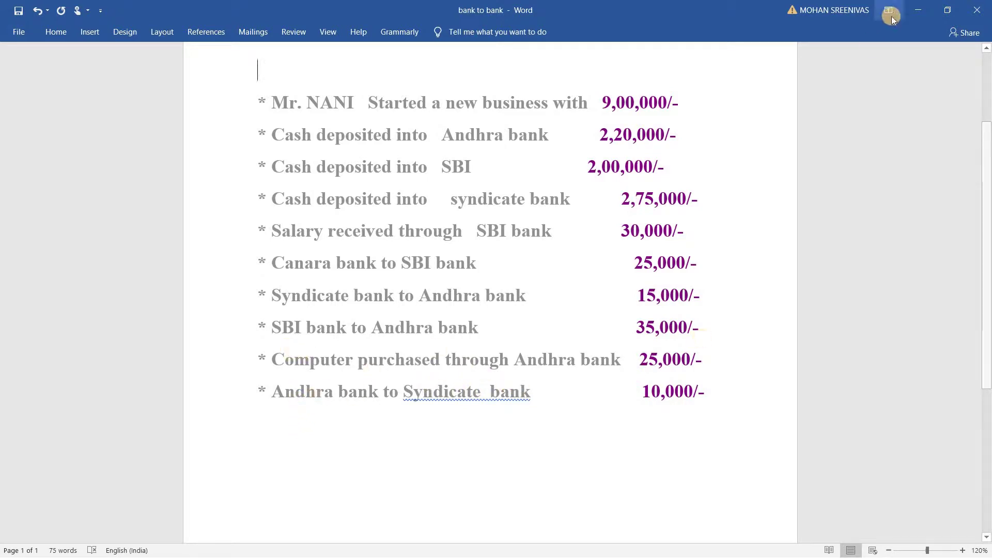
left_click(917, 9)
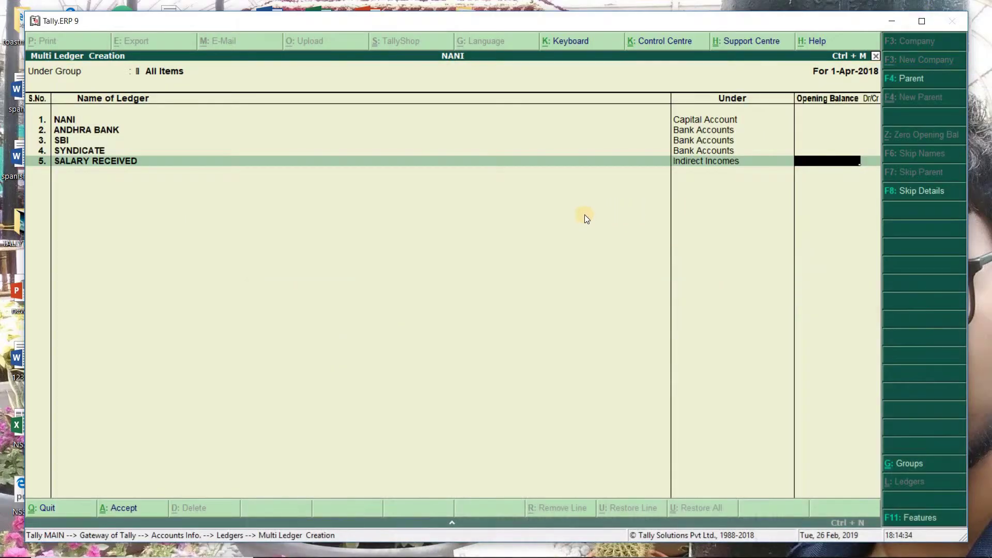
key("Return")
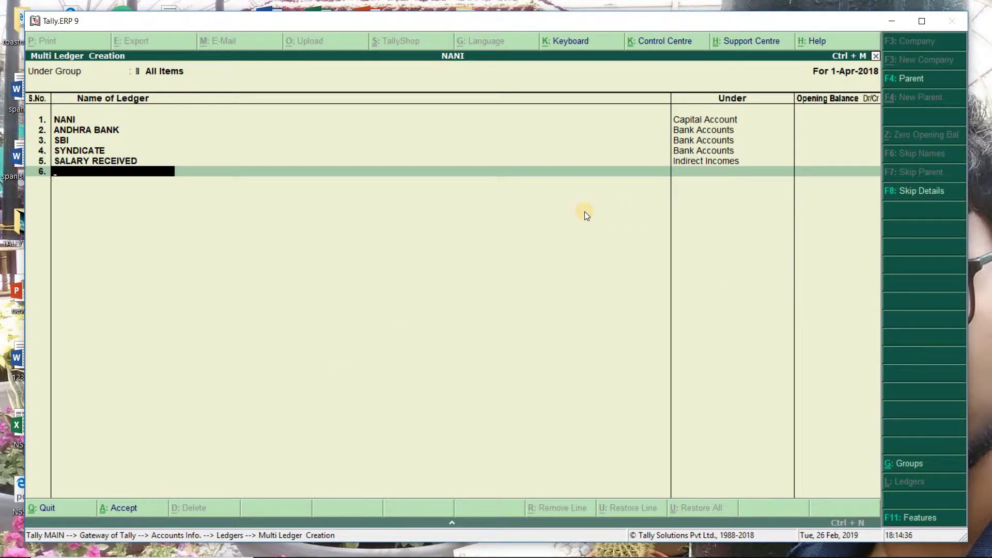
type("COMPUTER")
key("Return")
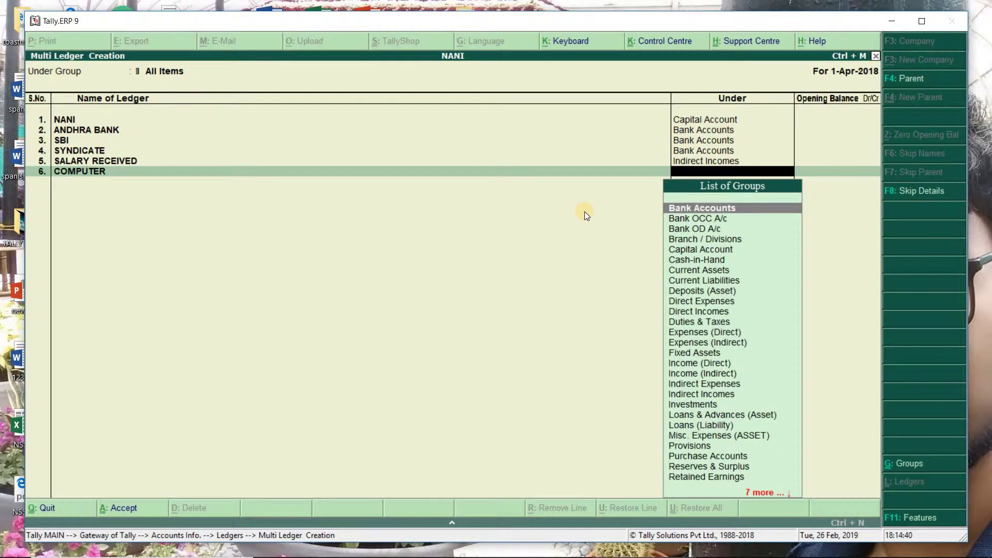
type("fie")
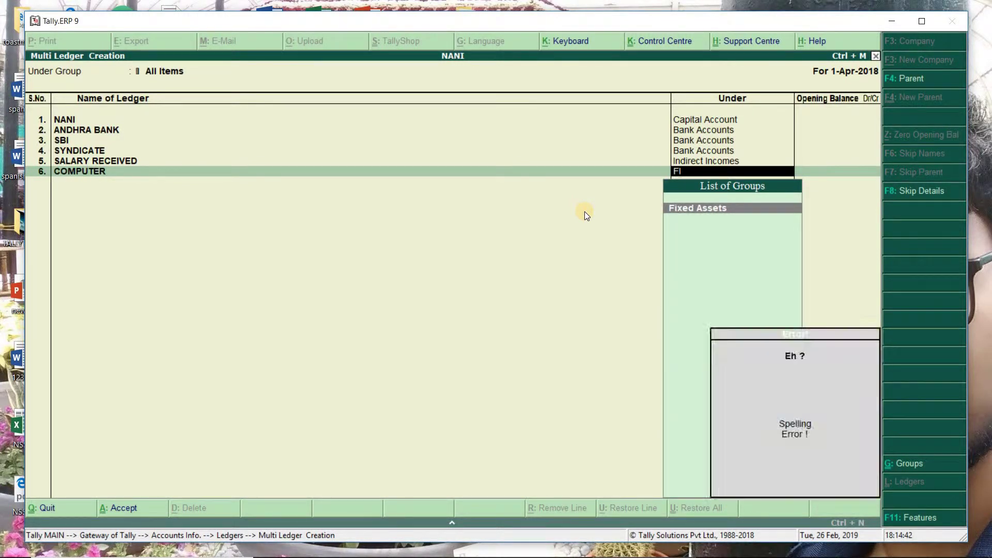
key("Return")
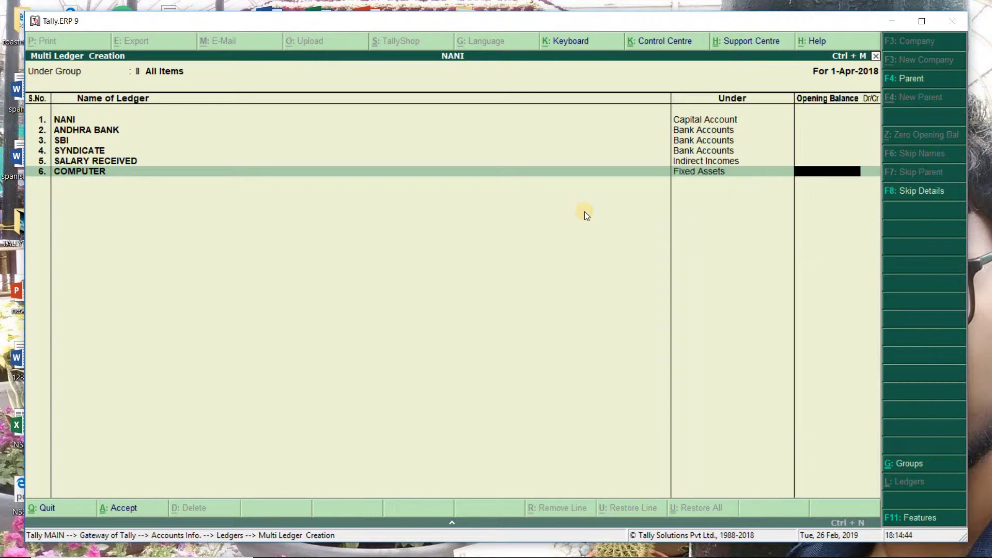
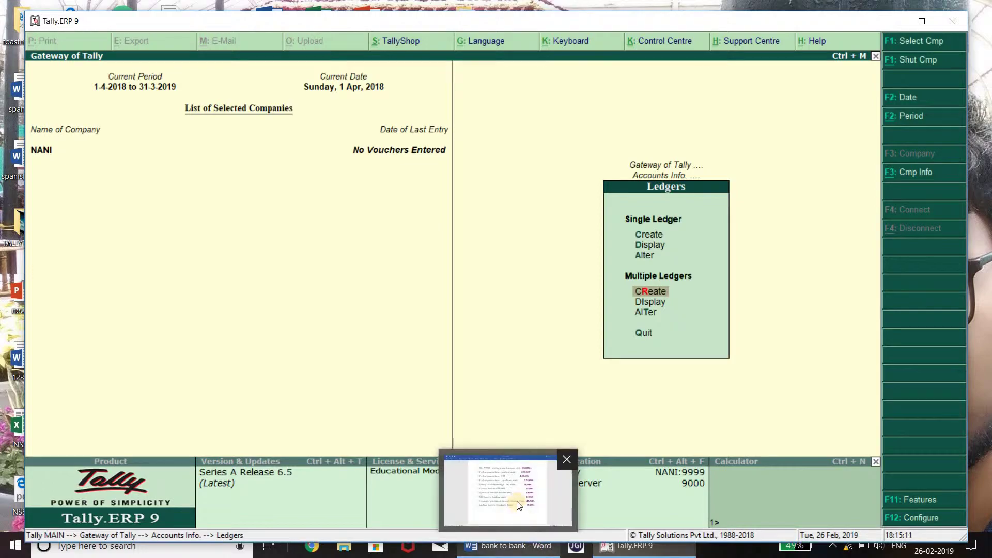
Step: Glance at the transaction list, leave the ledger menus and open accounting voucher creation with a Receipt voucher
mouse_move(519, 505)
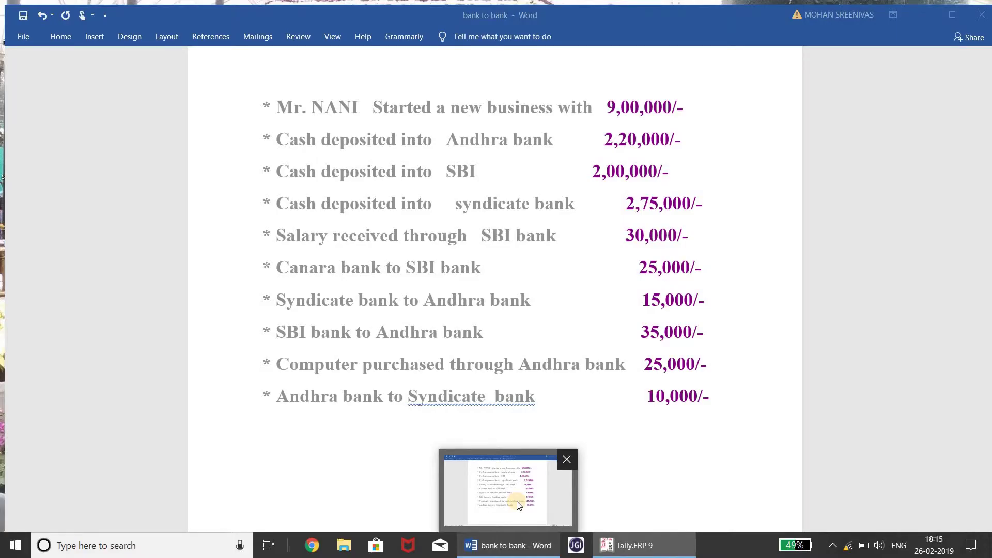
left_click(604, 543)
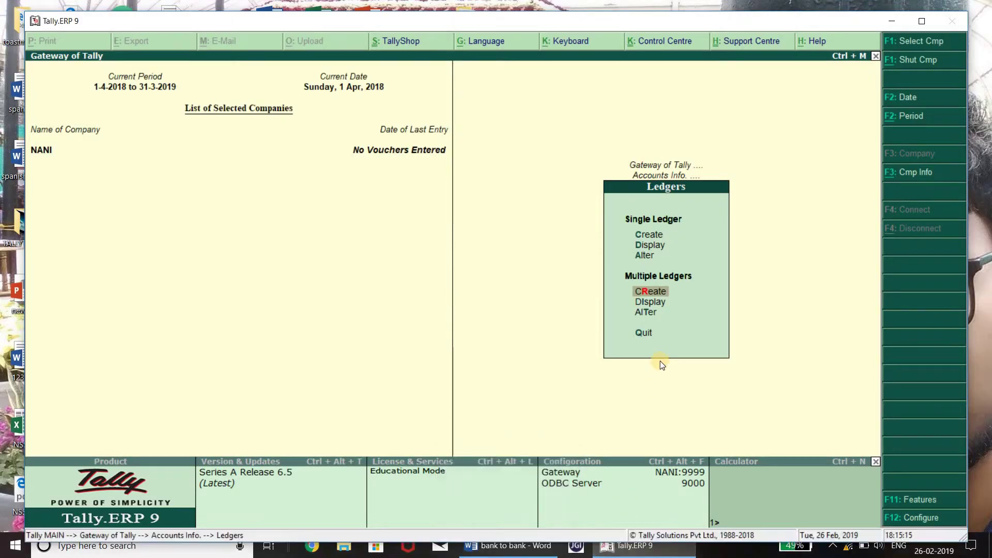
key("Escape")
key("Escape")
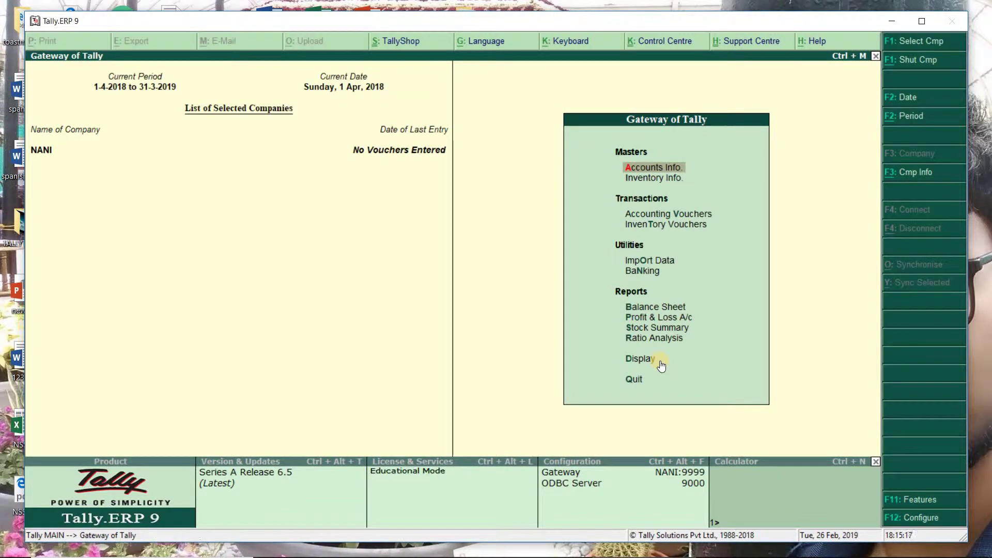
key("Down")
key("Down")
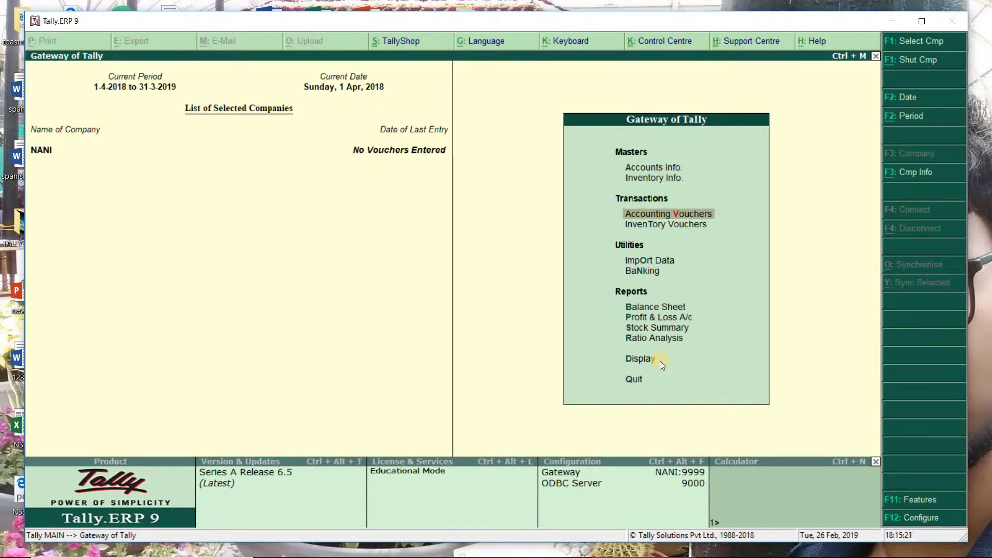
key("Return")
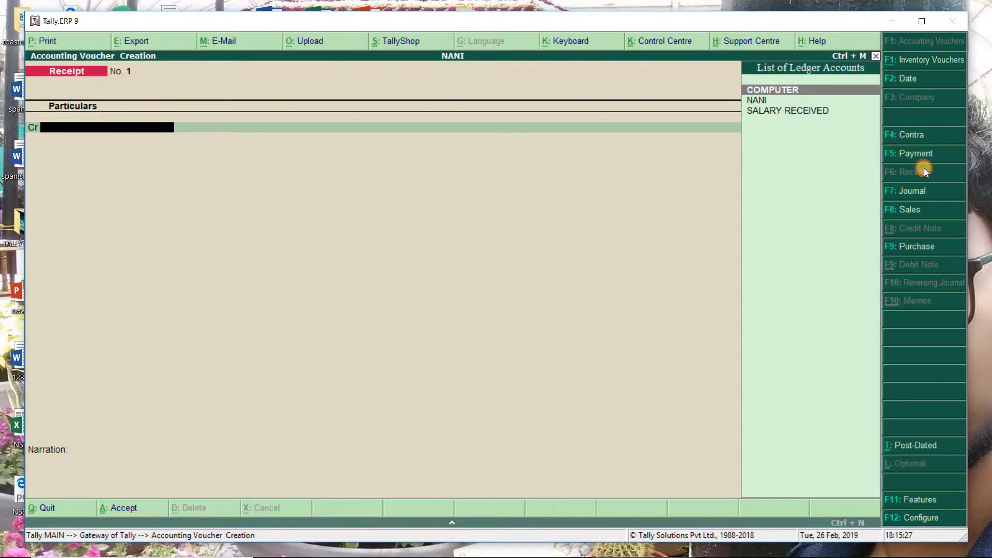
Step: Credit the owner's capital ledger with 900000 in the receipt voucher, checking the starting capital in the transaction list
key("Down")
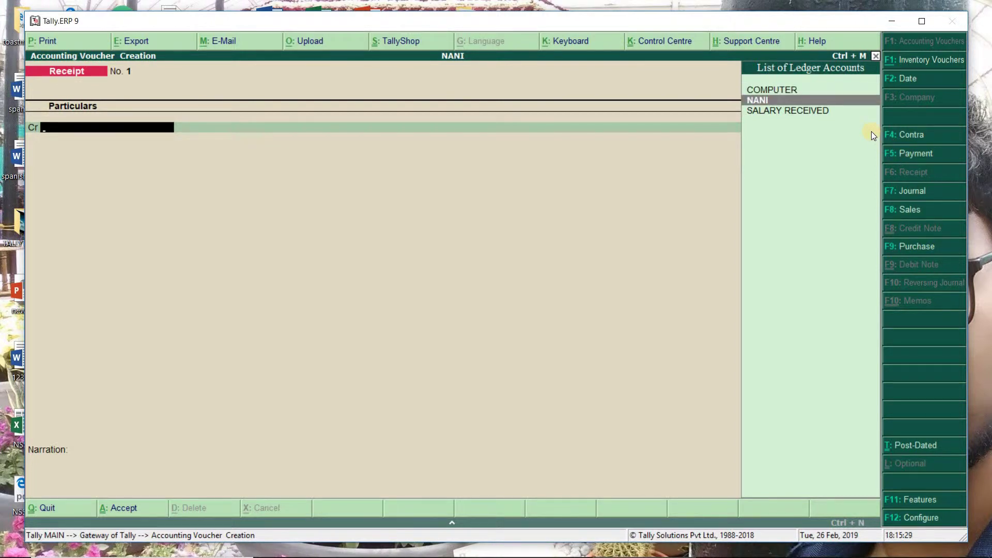
key("Return")
mouse_move(773, 554)
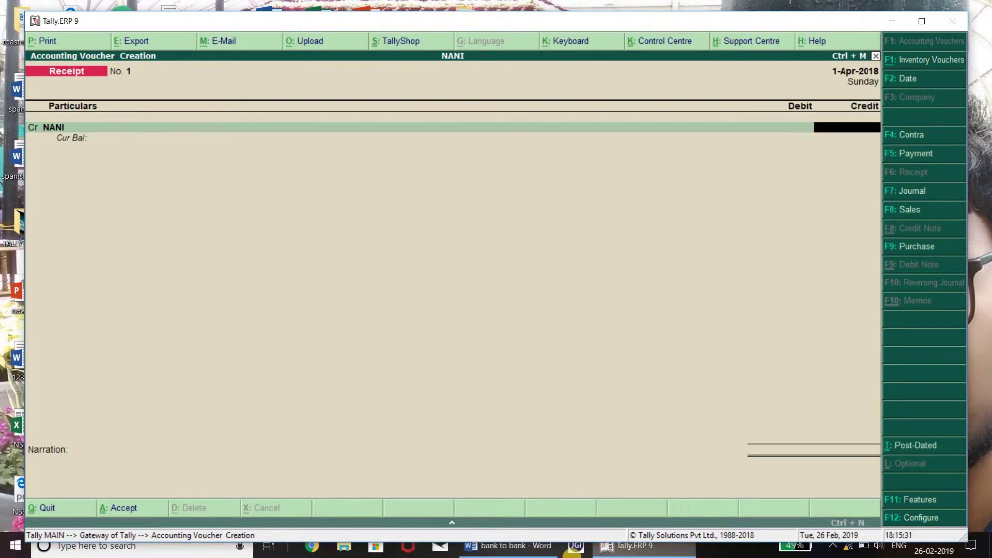
mouse_move(513, 553)
mouse_move(512, 496)
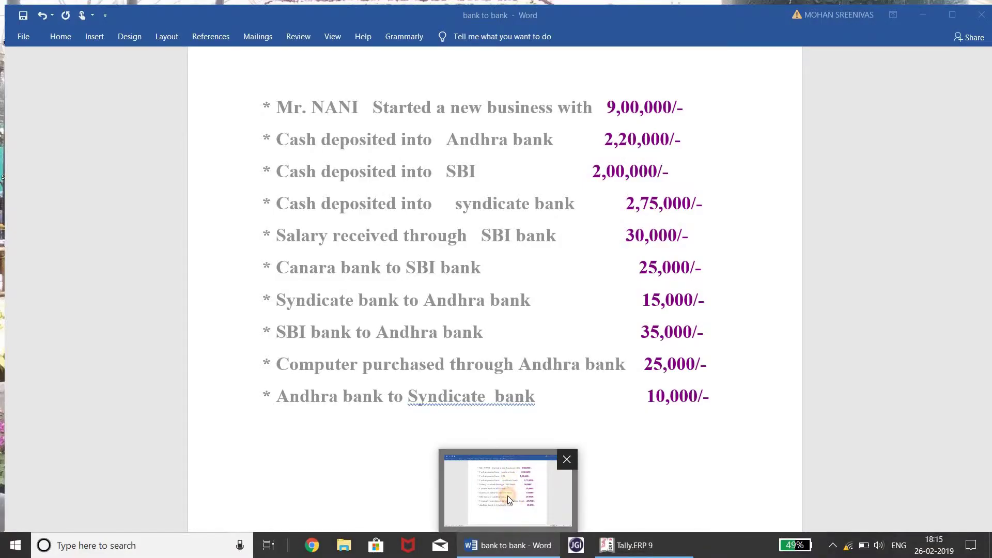
left_click(507, 502)
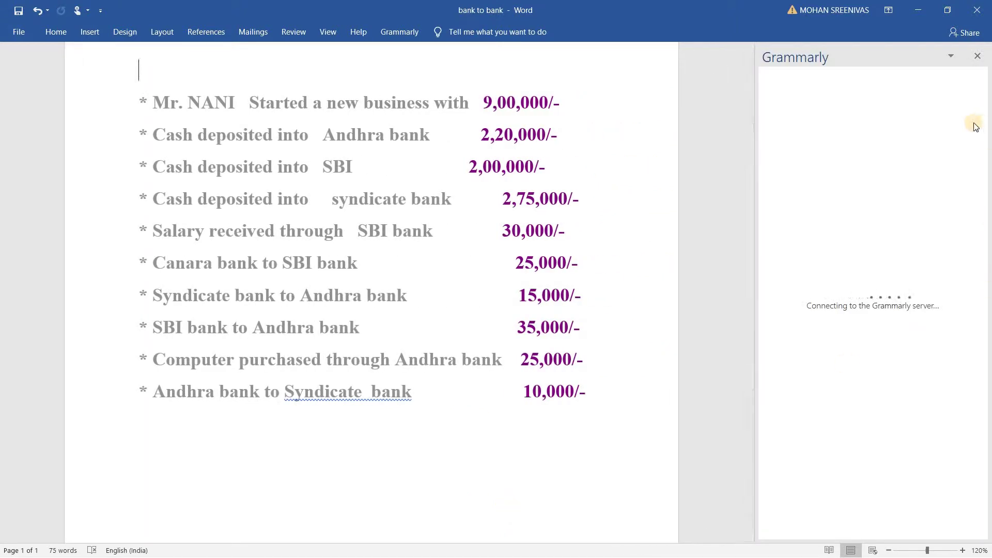
left_click(976, 58)
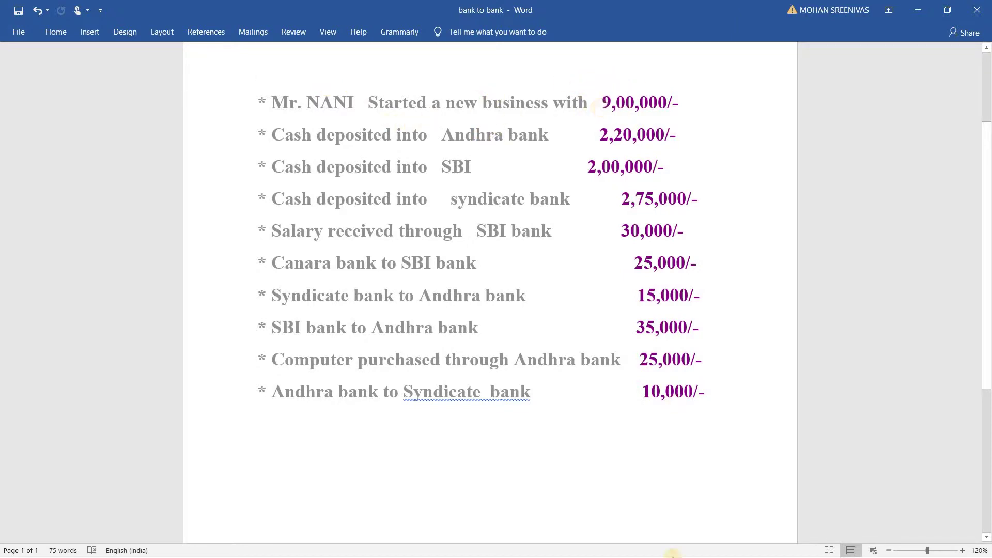
left_click(918, 9)
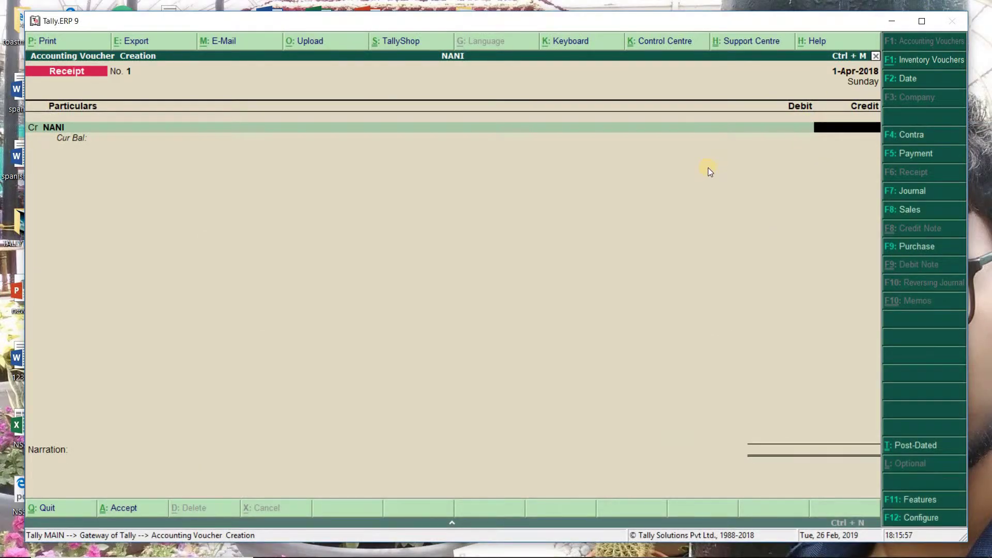
type("900000")
key("Return")
key("Return")
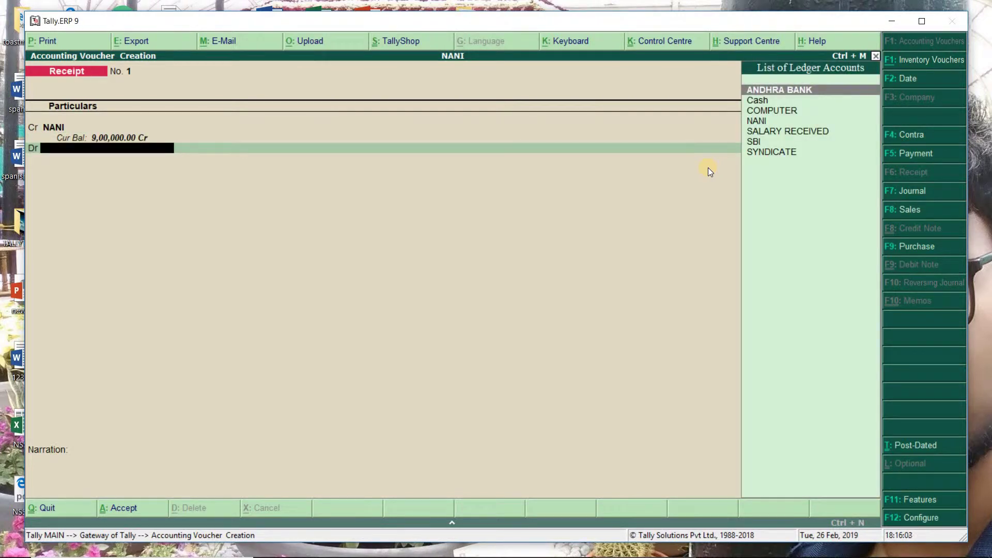
Step: Debit Cash for the full amount and save the receipt voucher without a narration
type("CASH")
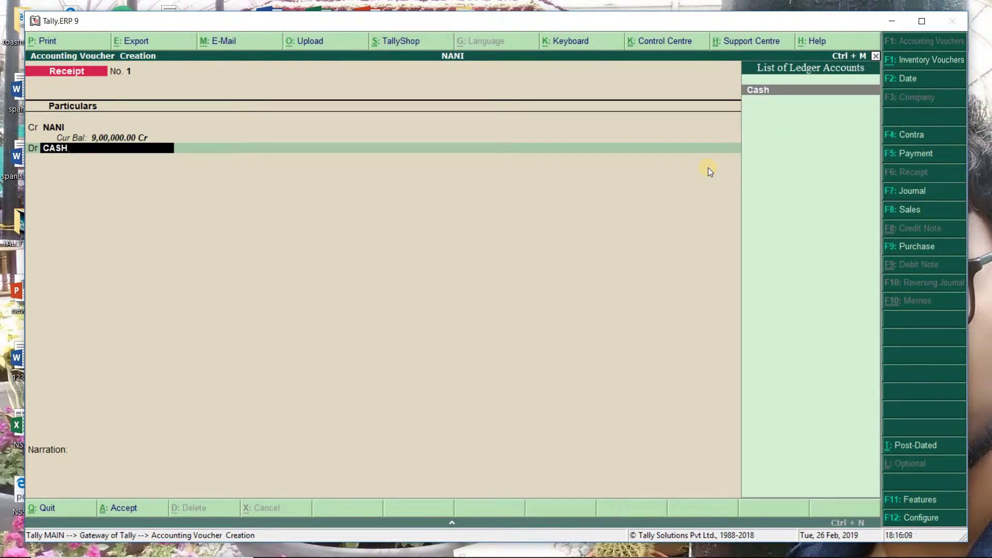
key("Return")
key("Return")
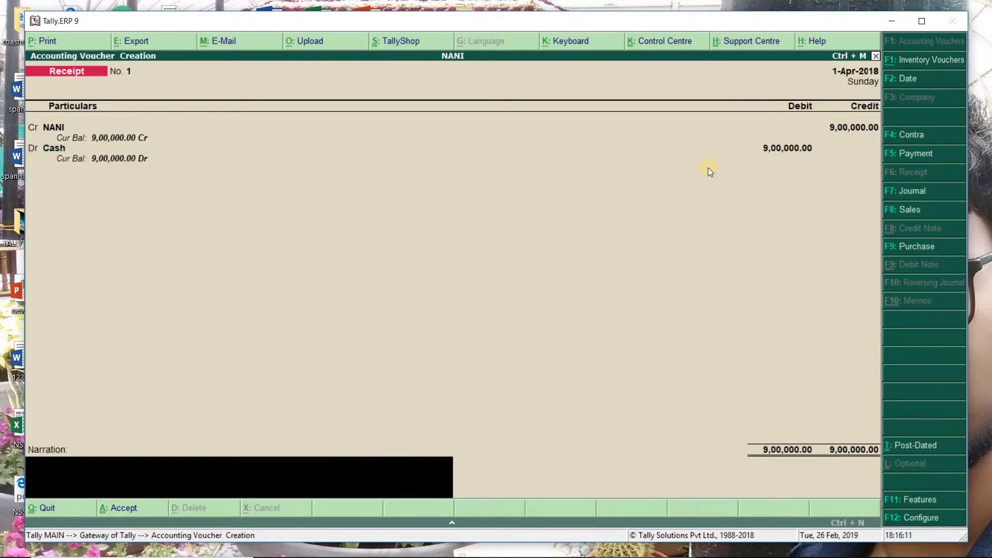
key("Return")
key("Return")
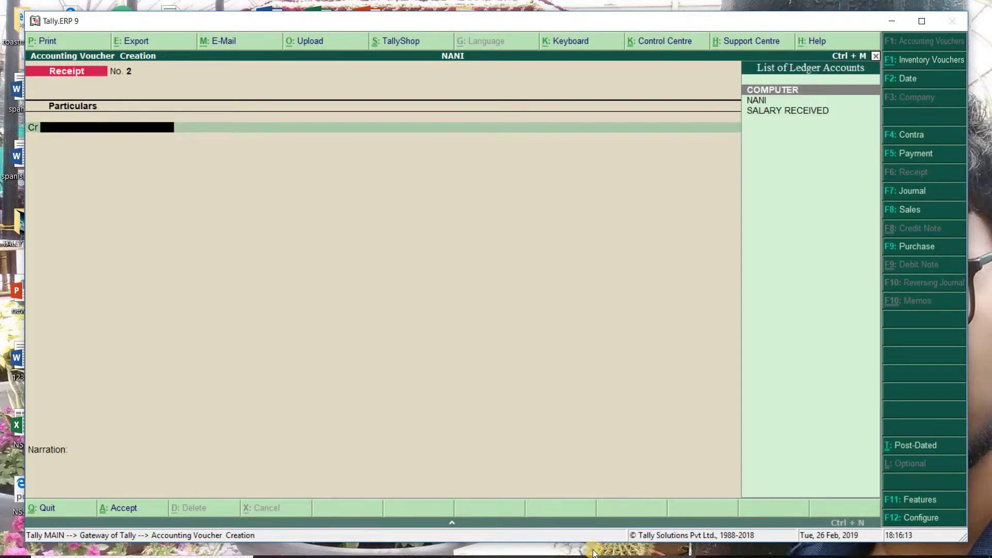
Step: Review the next transaction in the list, switch the voucher type to Contra and choose Cash as the credit ledger
mouse_move(511, 545)
left_click(537, 507)
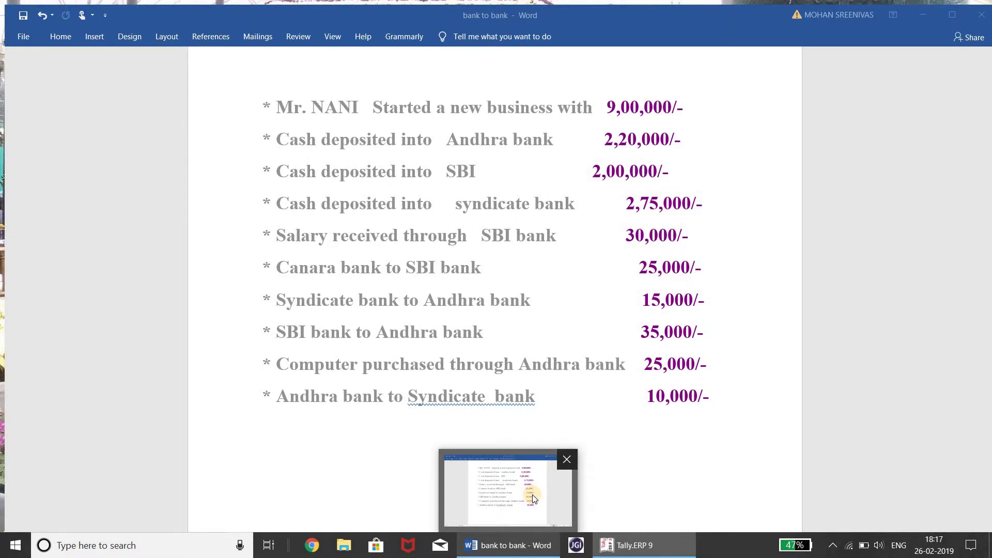
left_click(644, 550)
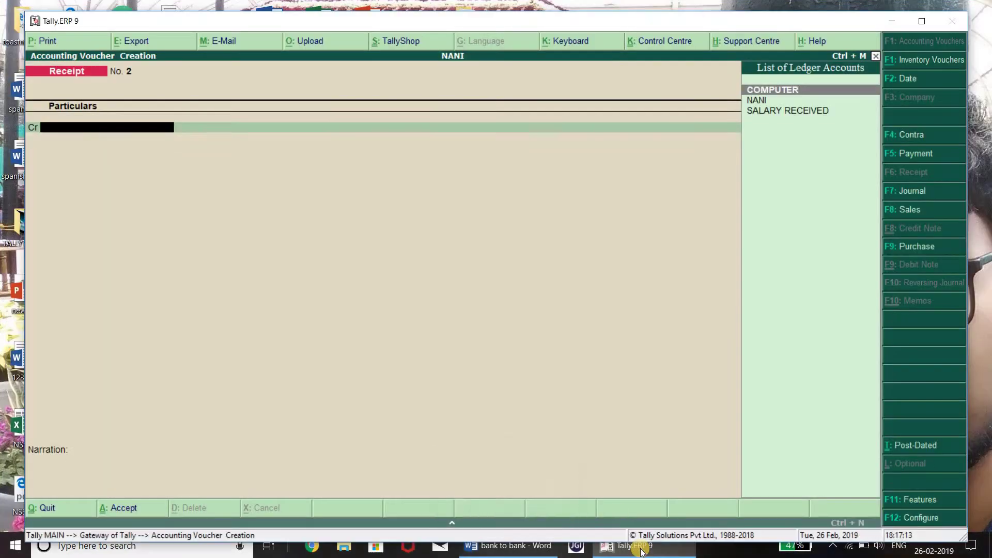
left_click(923, 140)
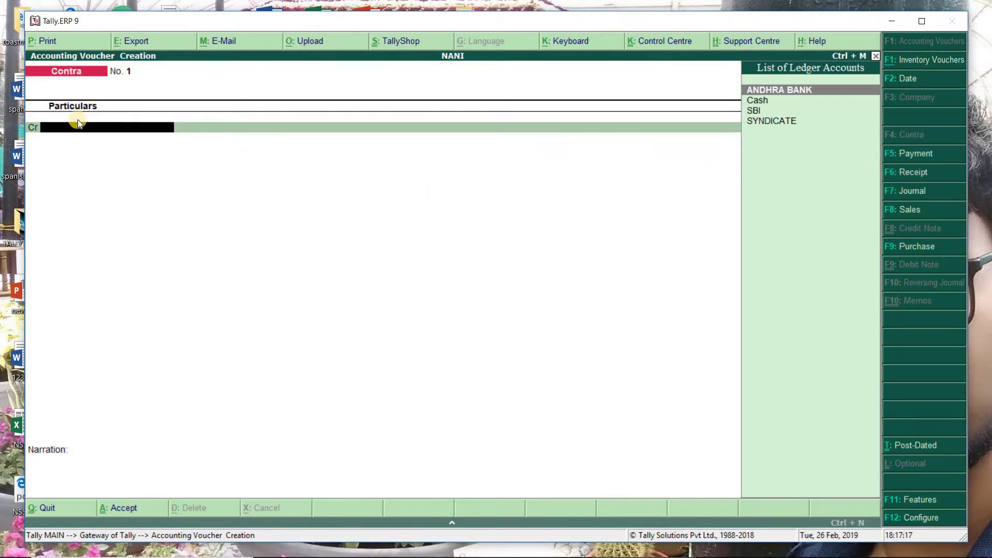
type("CA")
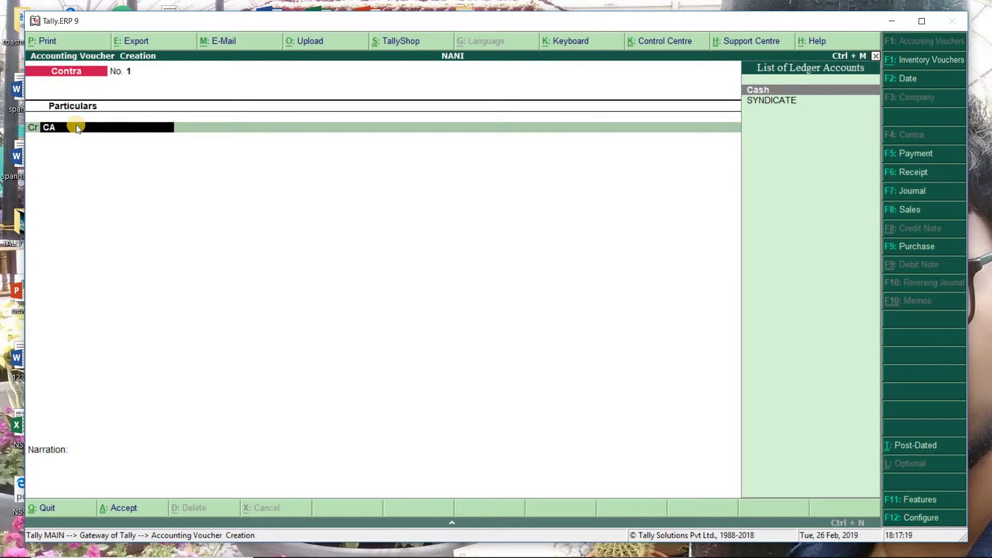
type("SH")
key("Return")
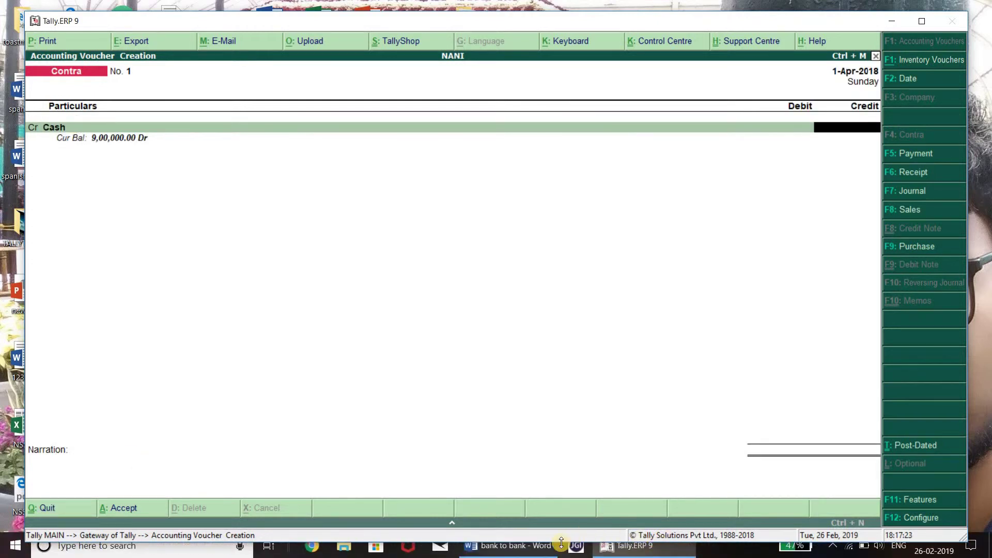
Step: Check the Andhra bank deposit in the transaction list and enter 220000 as the Cash credit amount
mouse_move(556, 543)
mouse_move(553, 495)
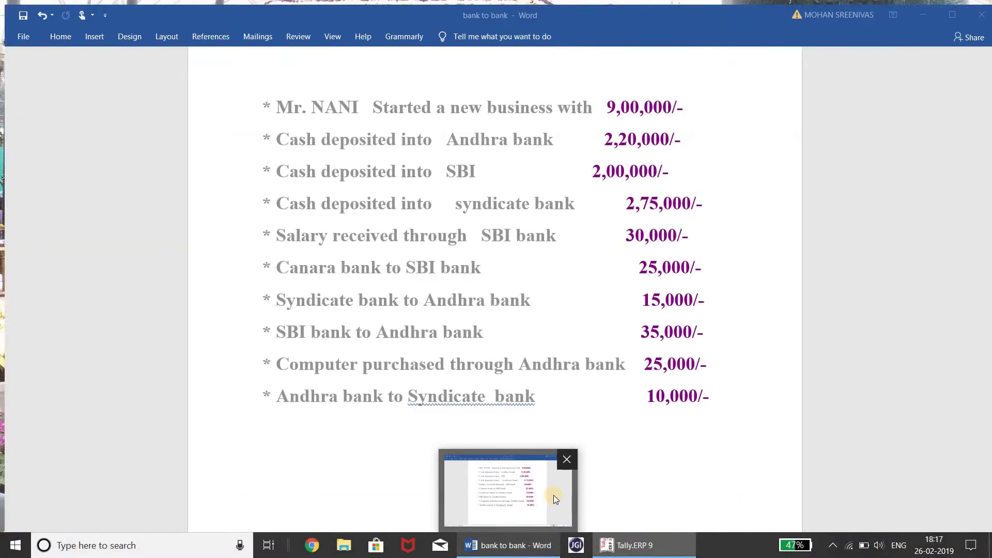
type("220")
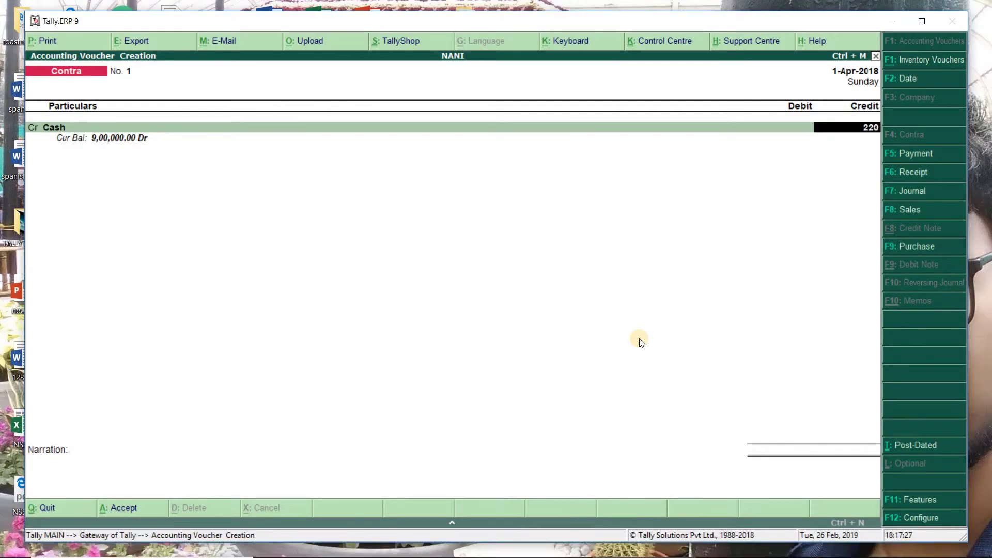
type("000")
key("Return")
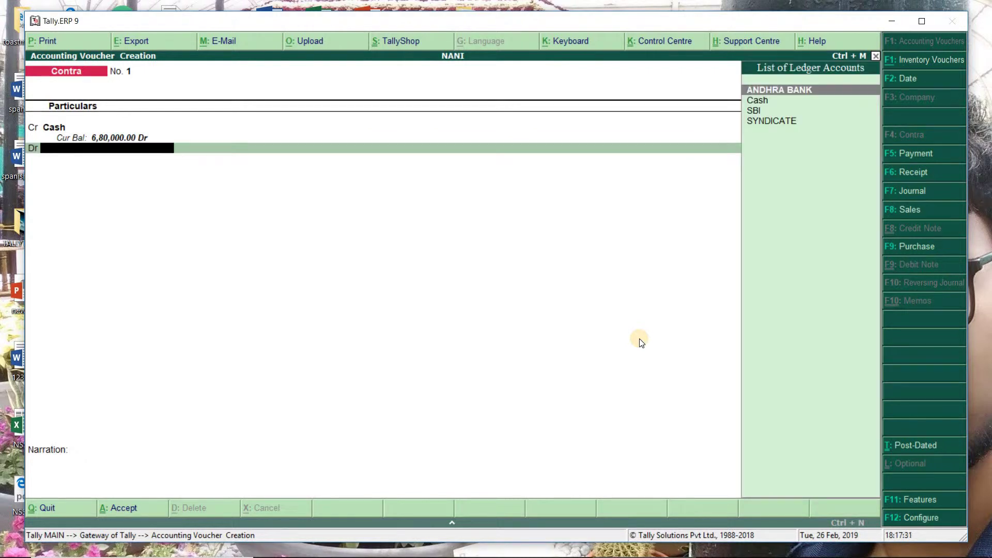
Step: Check the deposit's bank in the transaction list and debit ANDHRA BANK for the full amount in the contra voucher
type("N")
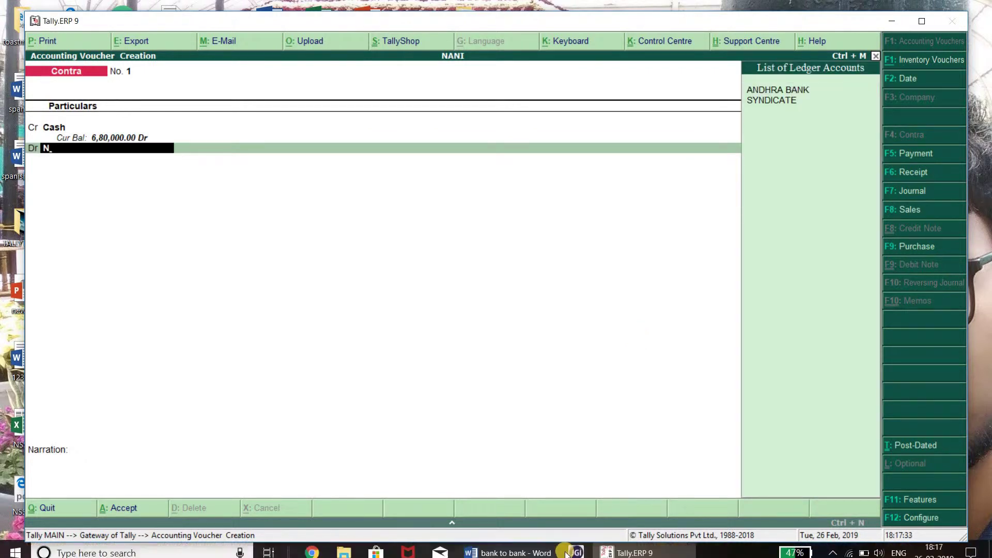
left_click(526, 517)
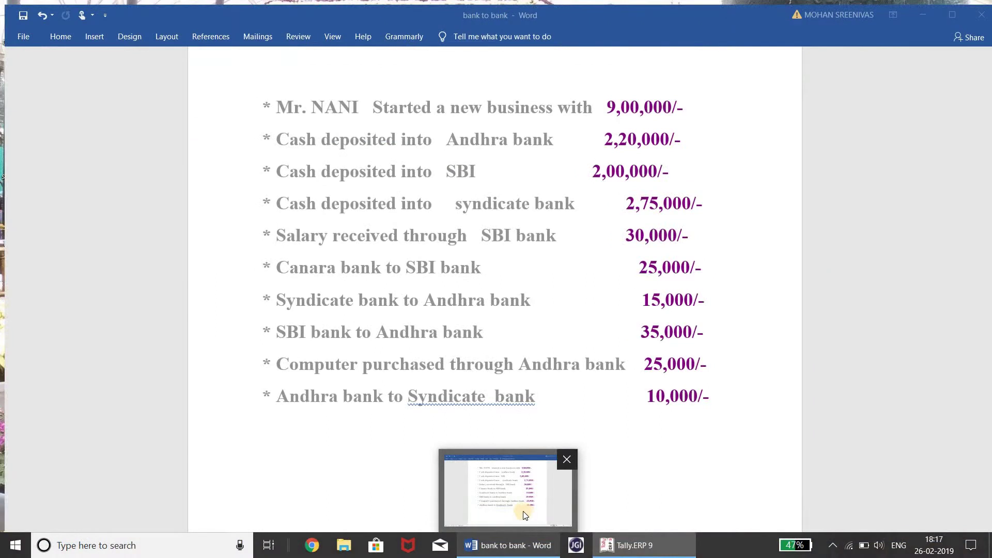
key("alt+Tab")
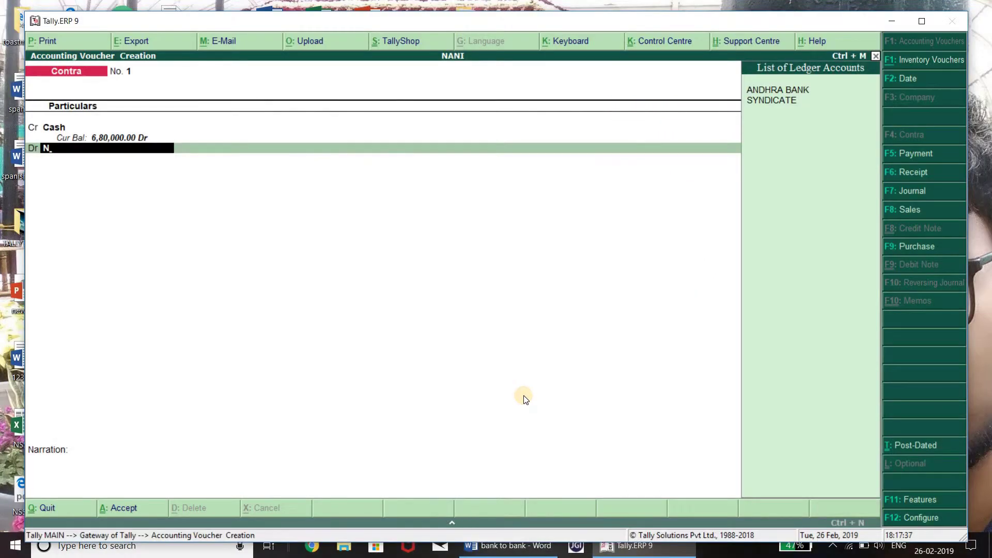
key("BackSpace")
type("AN")
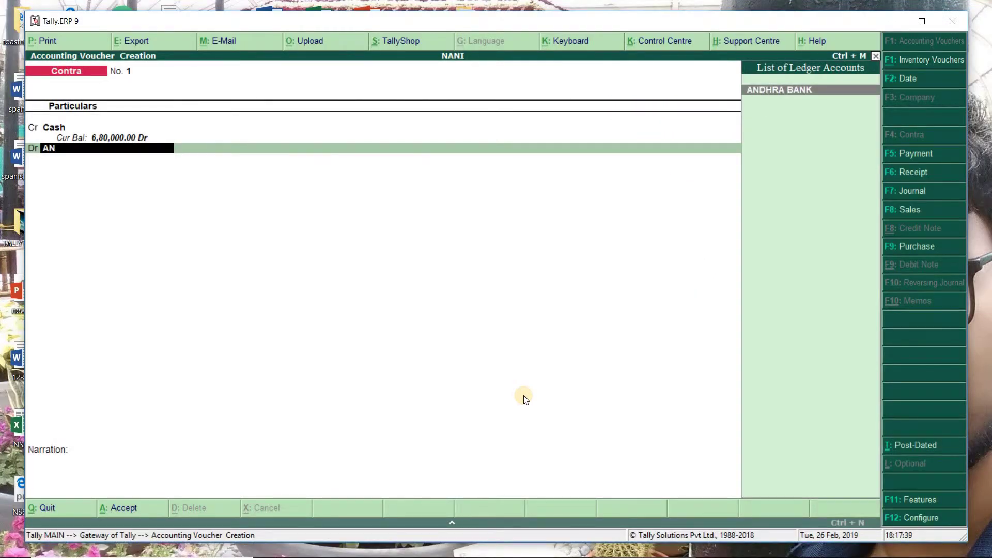
key("Return")
key("Return")
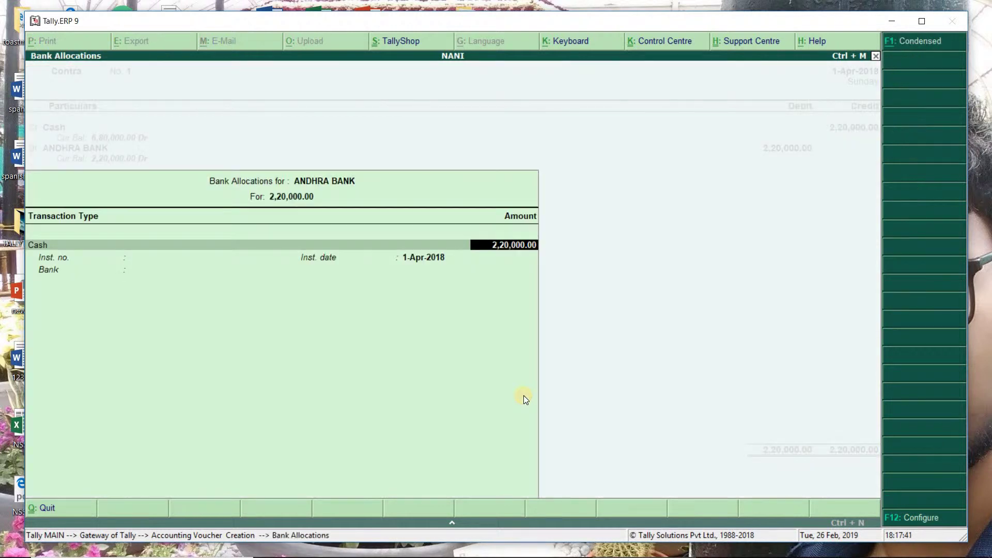
Step: Accept the ANDHRA BANK cash allocation with blank instrument details and denominations, and save the contra voucher without a narration
key("Return")
key("Return")
key("Return")
key("Return")
key("Return")
key("Return")
key("Return")
key("Return")
key("Return")
key("Return")
key("Return")
key("Return")
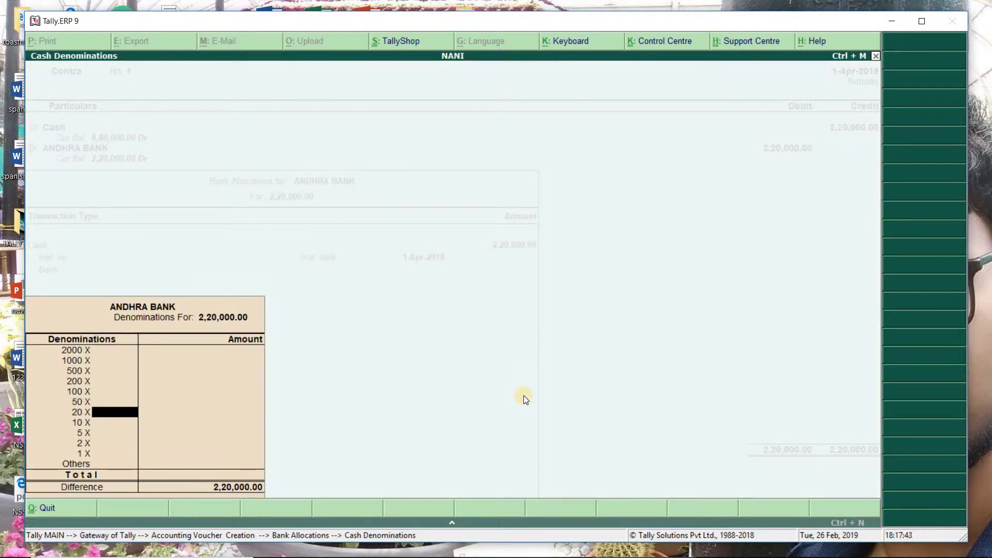
key("Return")
key("Return")
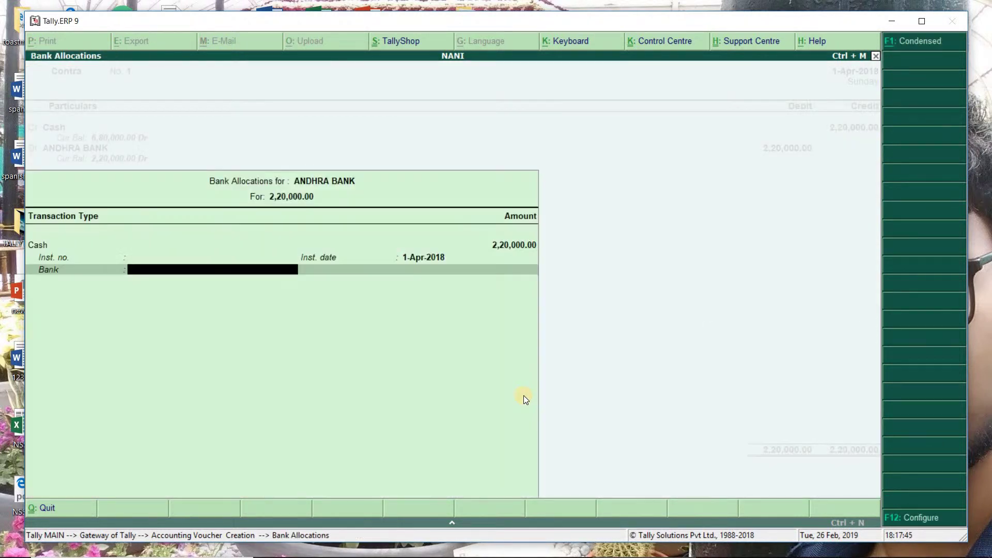
key("Return")
key("Return")
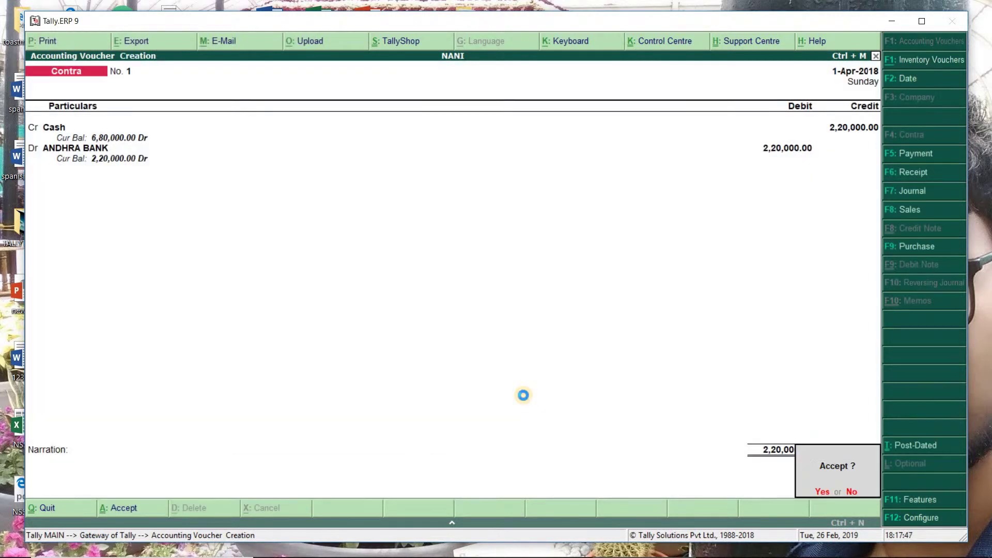
key("Return")
Step: Check the SBI deposit in the transaction list and credit Cash with 200000 in the new contra voucher
mouse_move(513, 554)
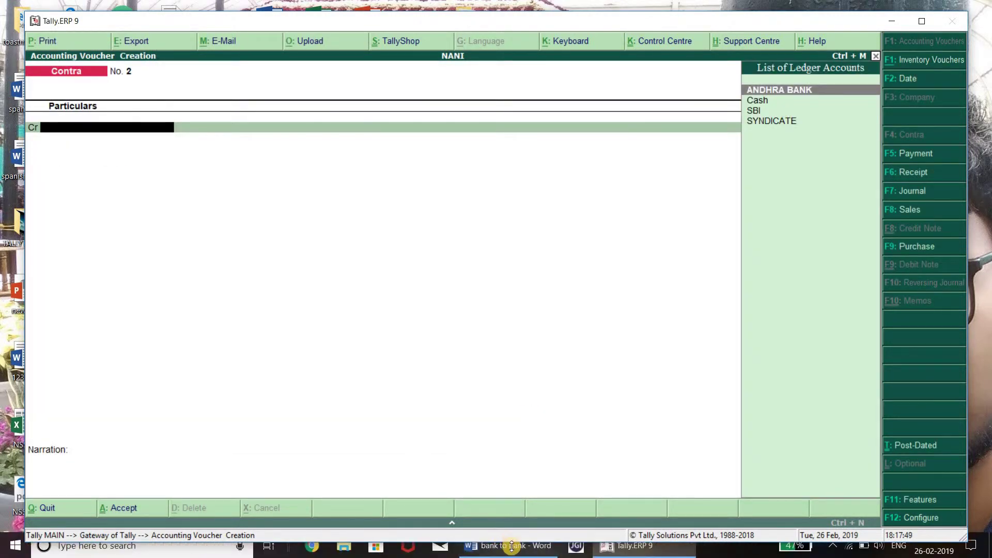
left_click(518, 512)
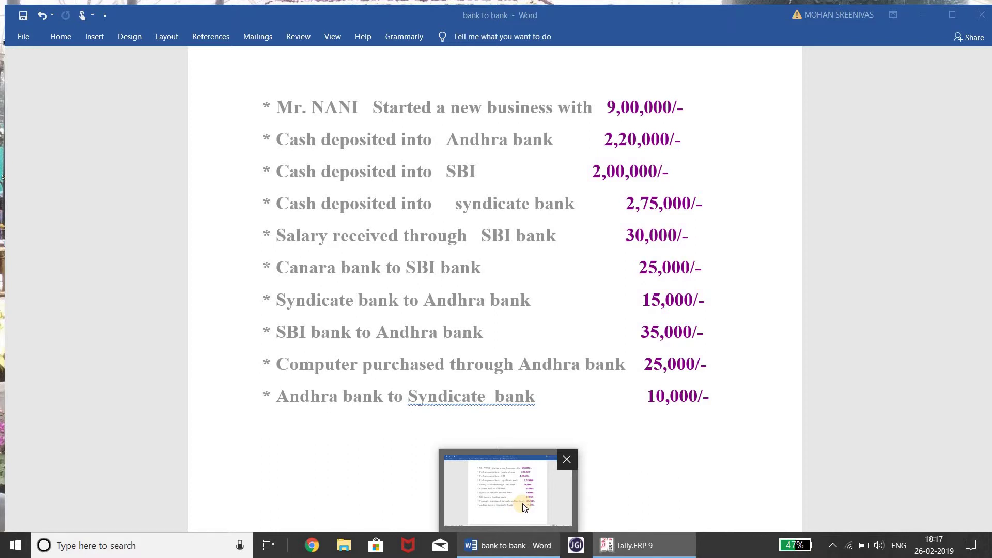
left_click(620, 545)
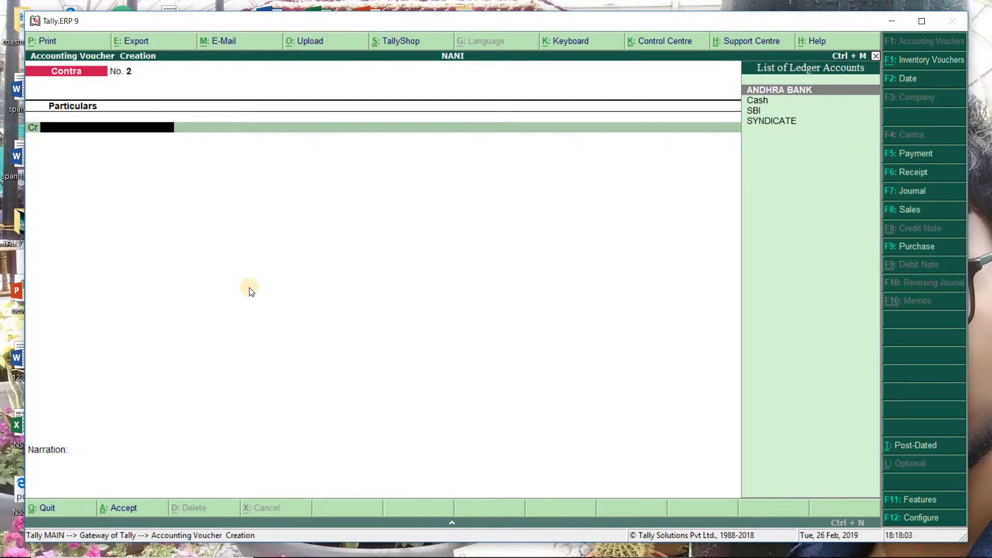
type("CAS")
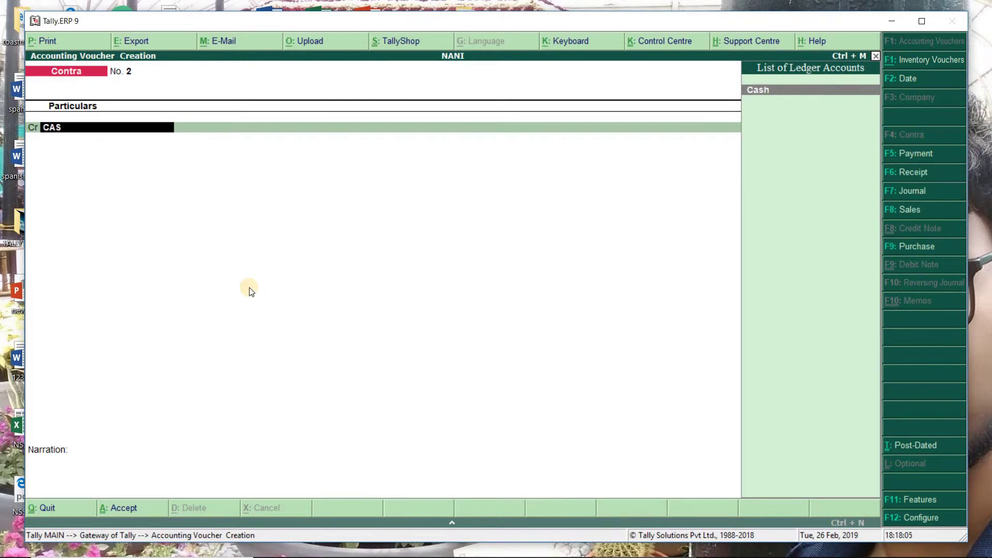
key("Return")
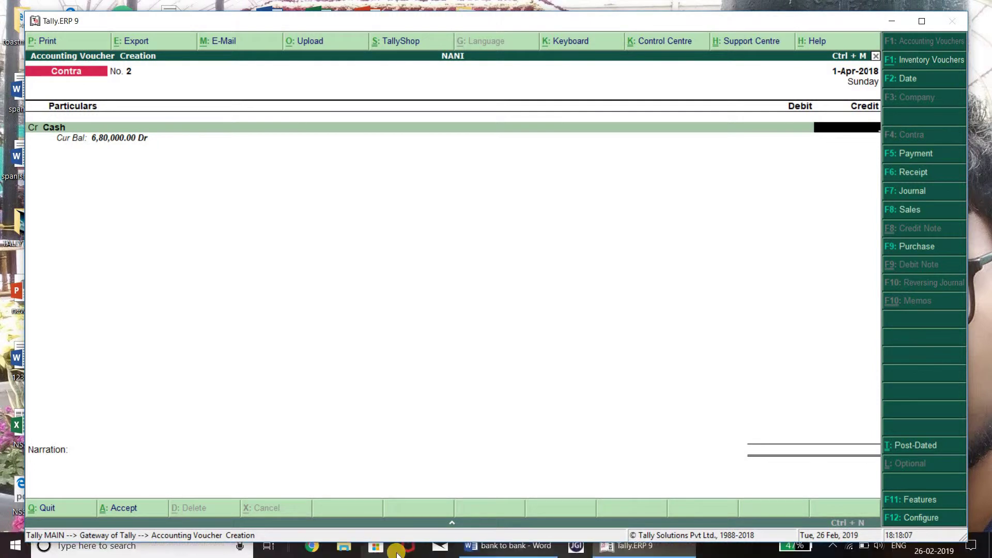
mouse_move(503, 546)
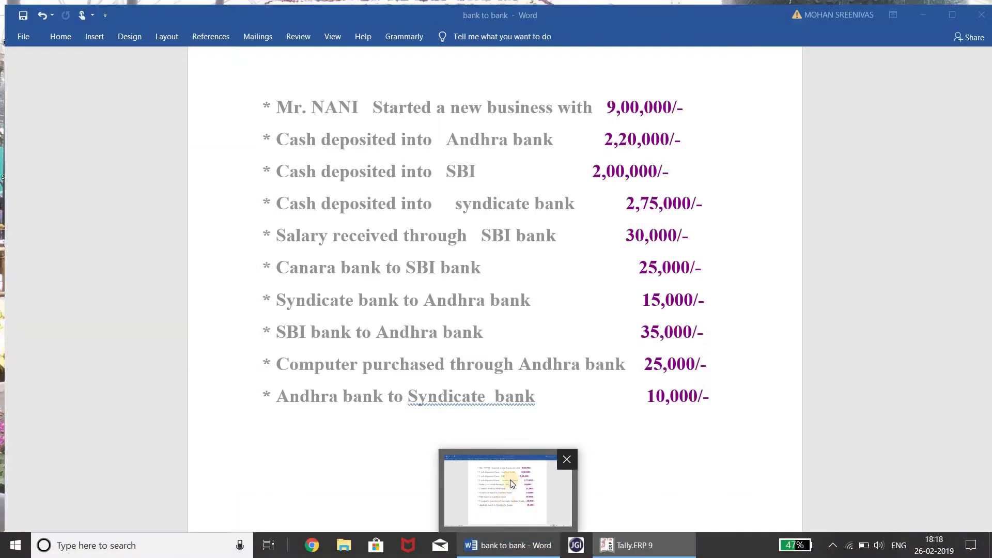
type("200000")
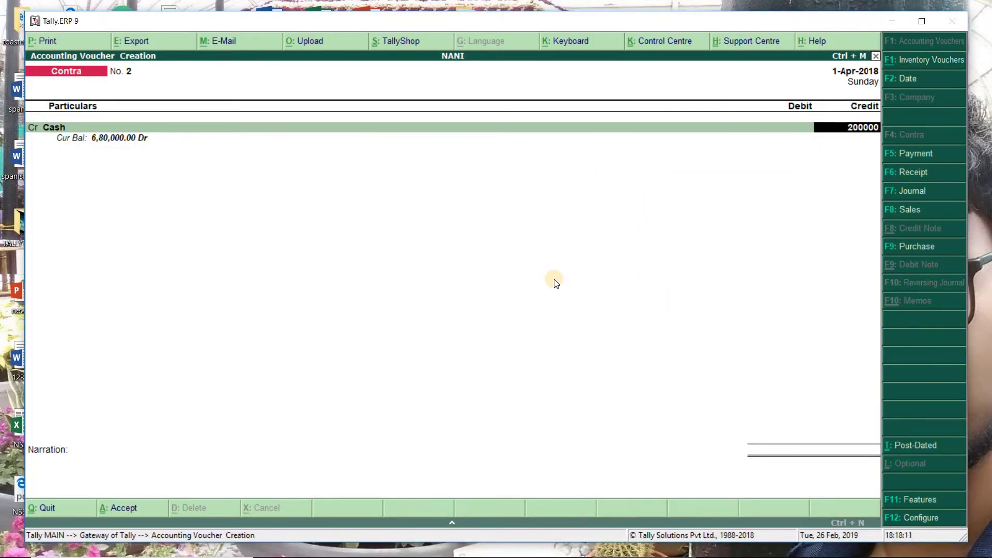
key("Return")
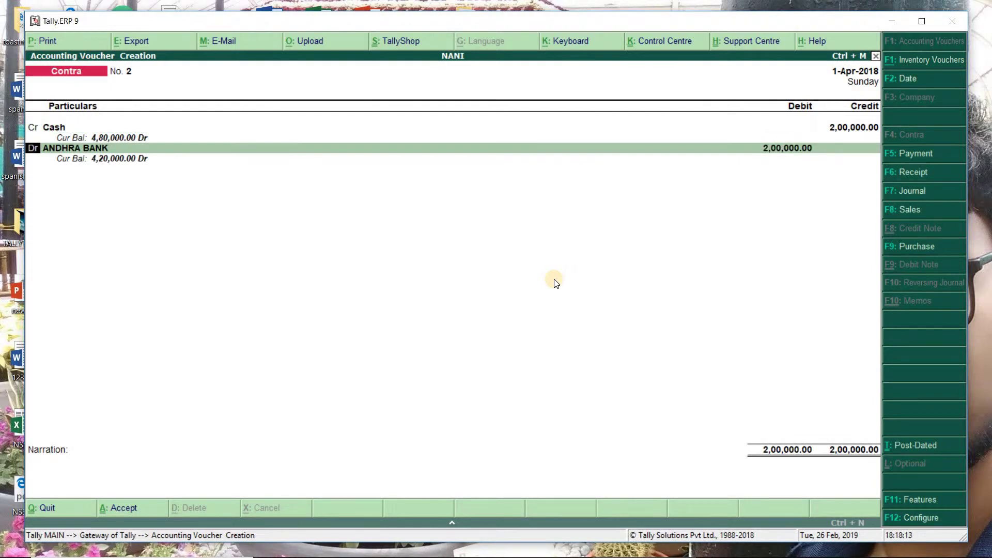
Step: Replace the suggested debit ledger with SBI for the full amount
key("Return")
type("sb")
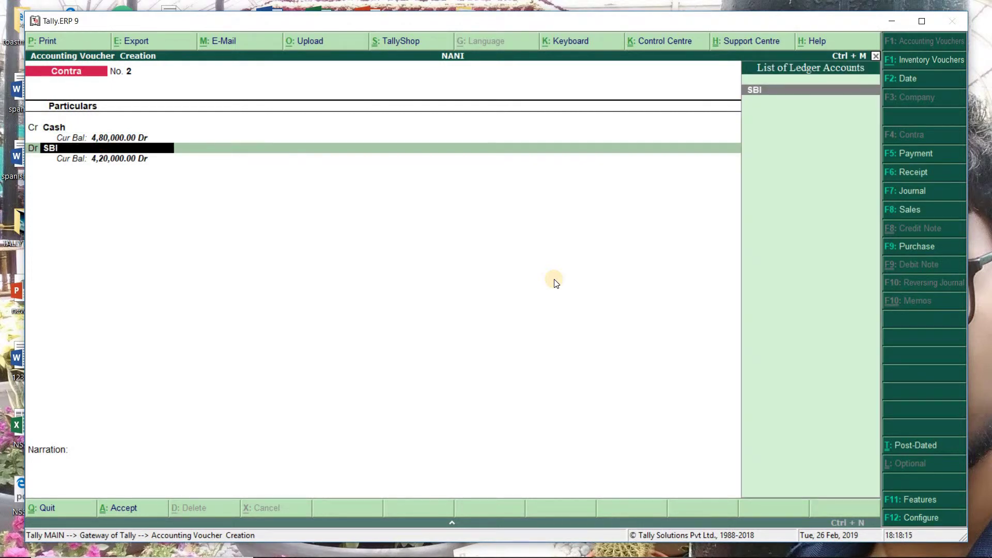
key("Return")
key("Return")
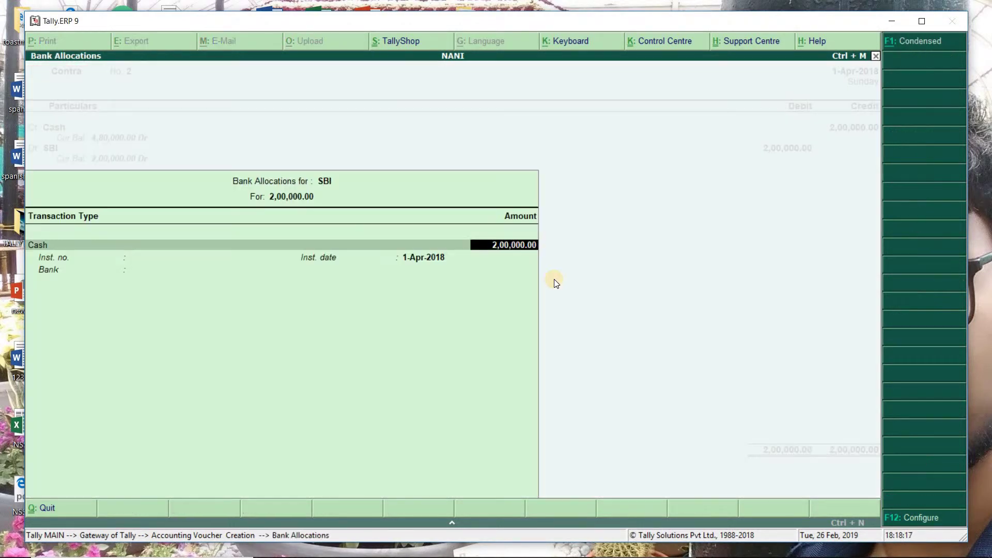
Step: Accept the SBI cash allocation with blank instrument details and denominations, and save the voucher without a narration
key("Return")
key("Return")
key("Return")
key("Return")
key("Return")
key("Return")
key("Return")
key("Return")
key("Return")
key("Return")
key("Return")
key("Return")
key("Return")
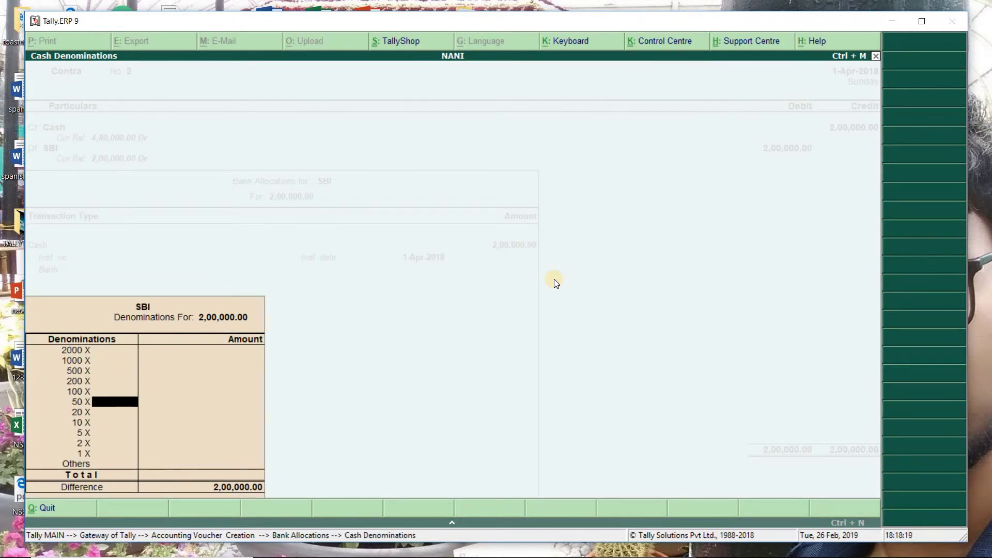
key("Return")
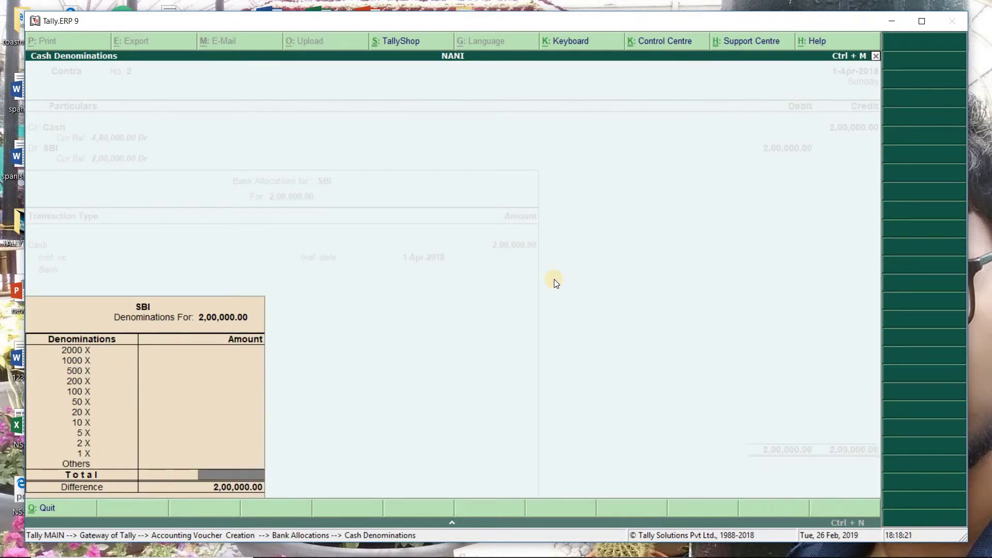
key("Return")
key("Return")
key("Return")
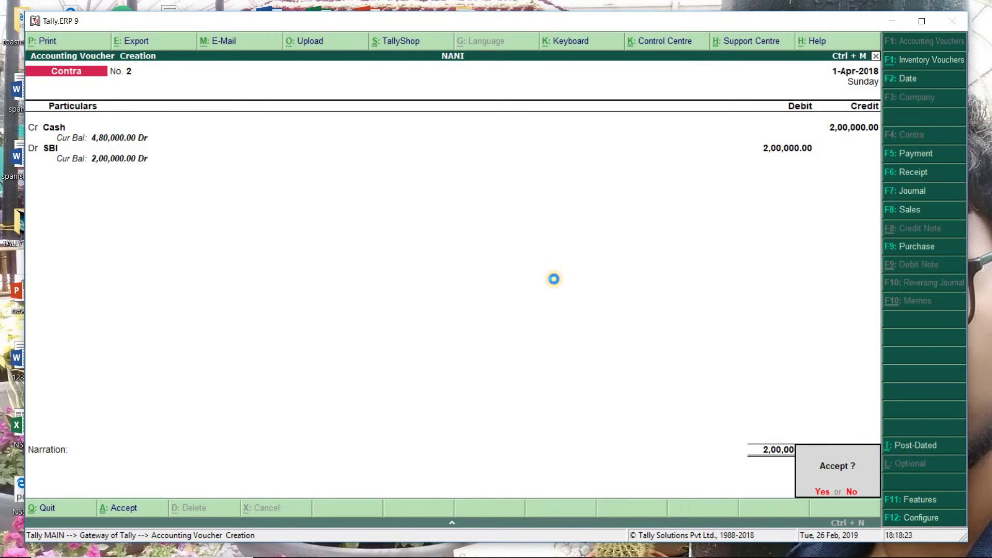
key("Return")
Step: Check the Syndicate bank deposit in the transaction list and choose Cash as the credit ledger of the new contra voucher
mouse_move(473, 554)
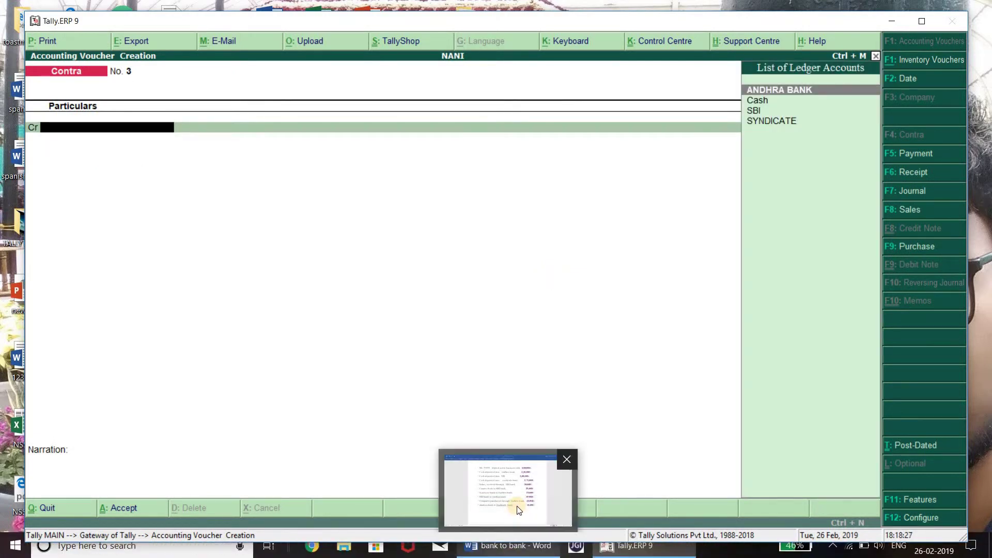
mouse_move(519, 509)
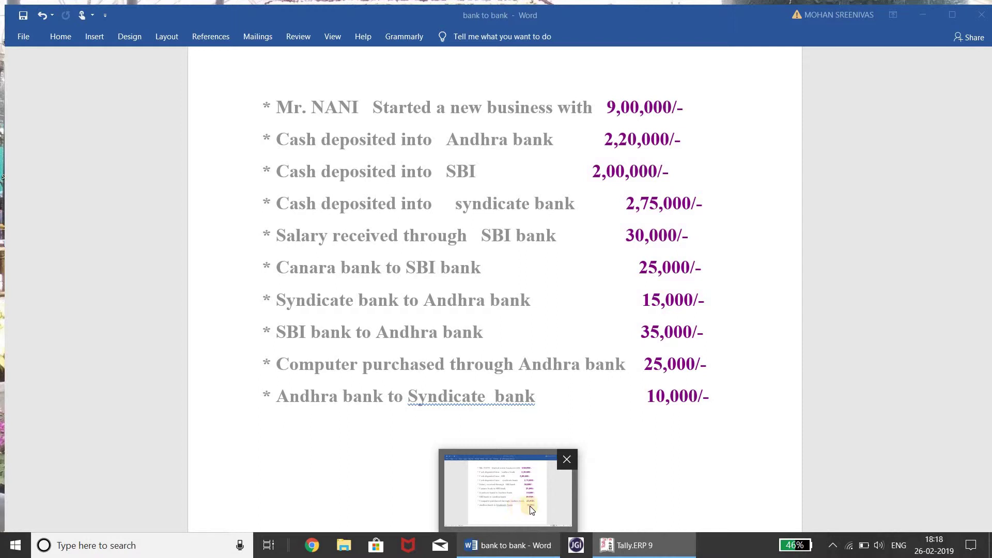
key("alt+Tab")
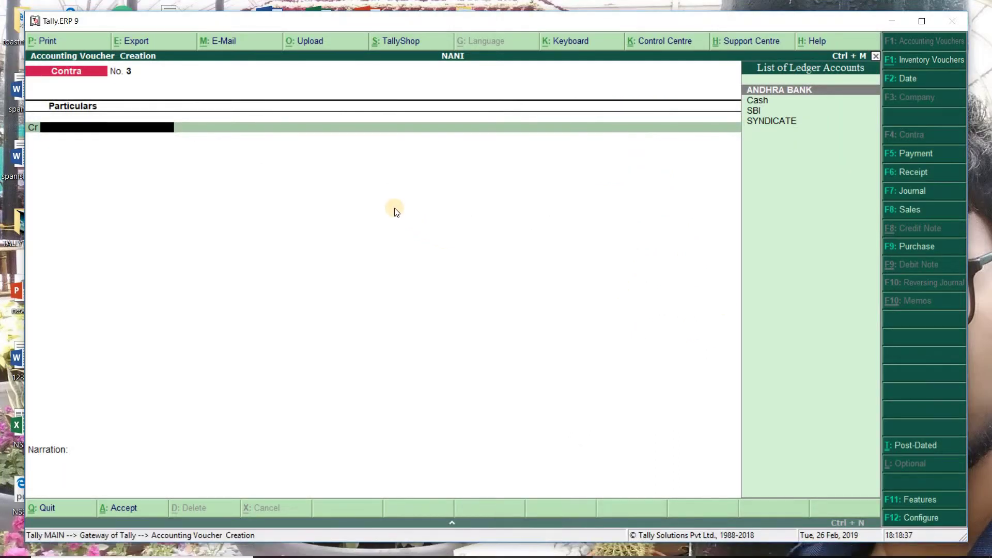
type("S")
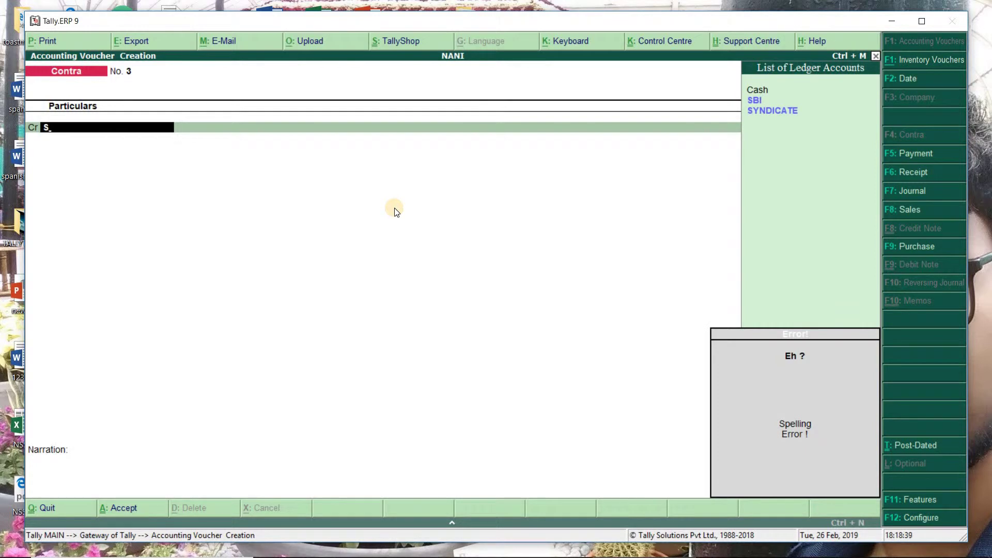
key("BackSpace")
type("A")
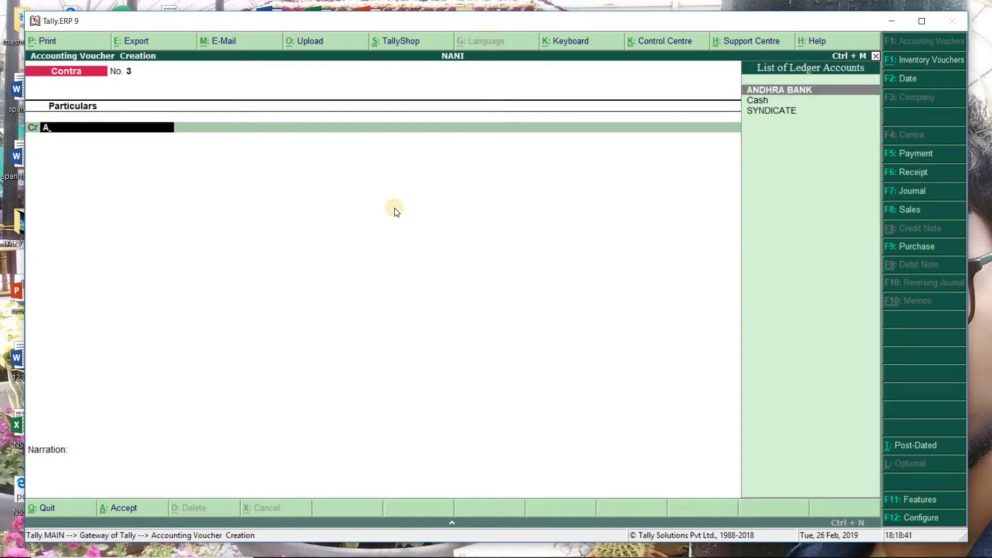
key("Down")
key("Return")
type("27")
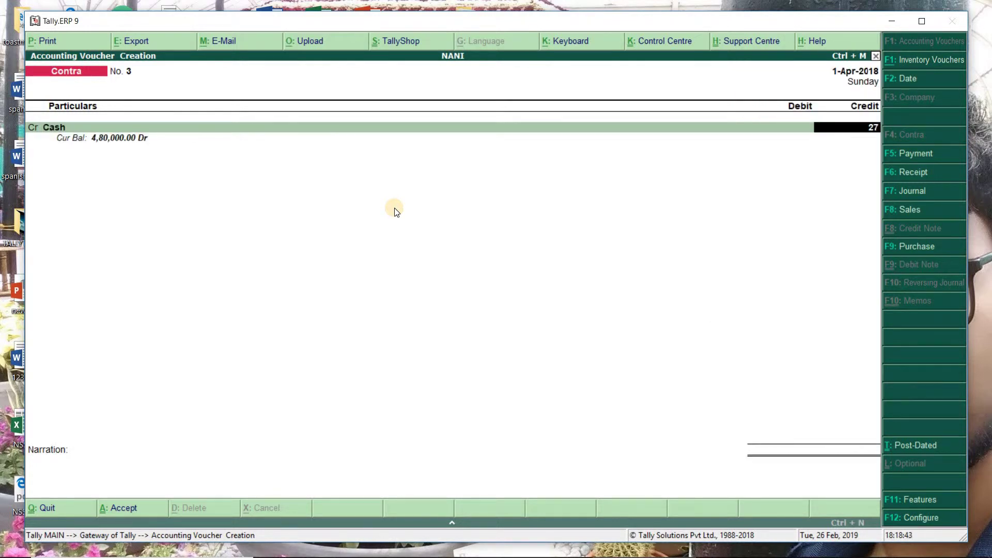
type("50000")
key("Return")
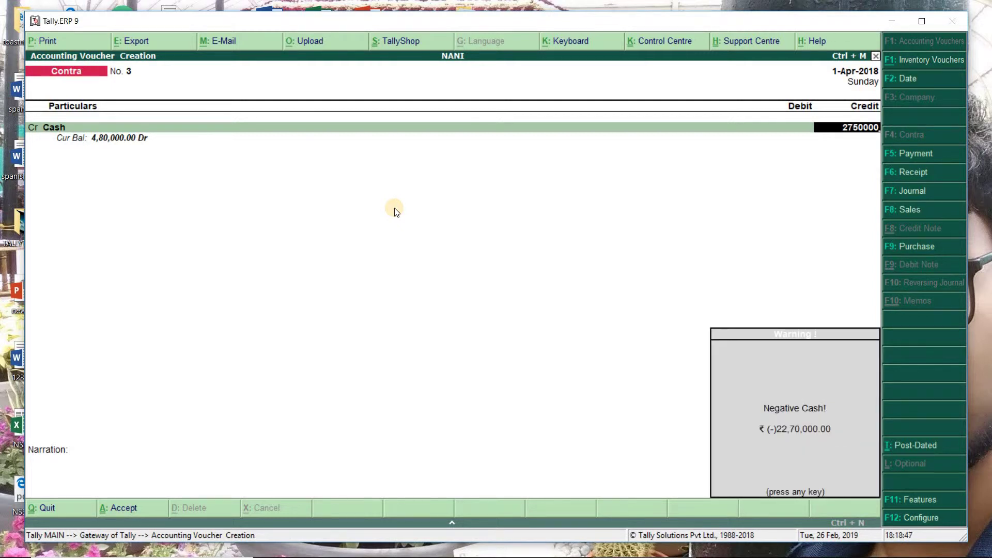
key("Return")
key("Up")
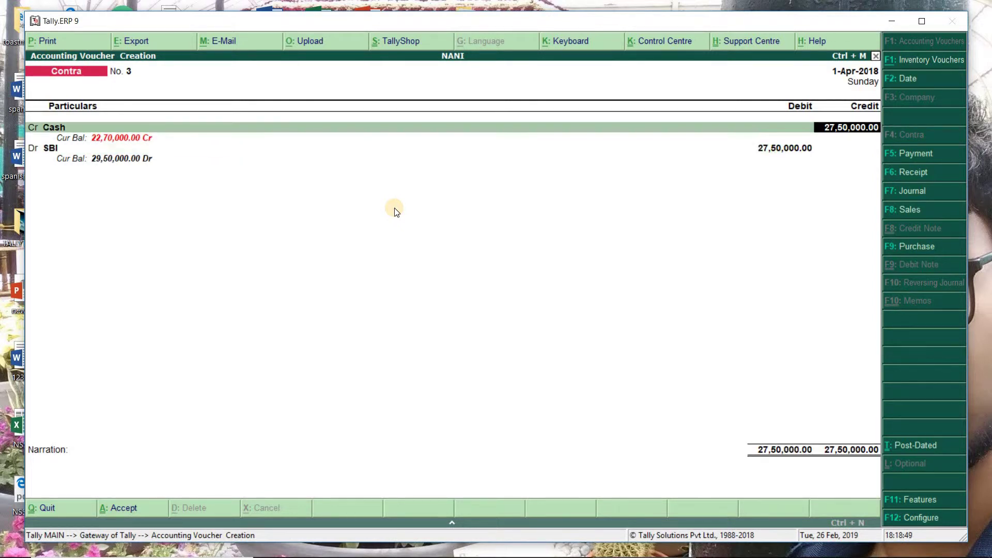
Step: Set the Cash credit amount to 275000
type("225000")
key("BackSpace")
key("BackSpace")
key("BackSpace")
key("BackSpace")
key("BackSpace")
type("75000")
key("Return")
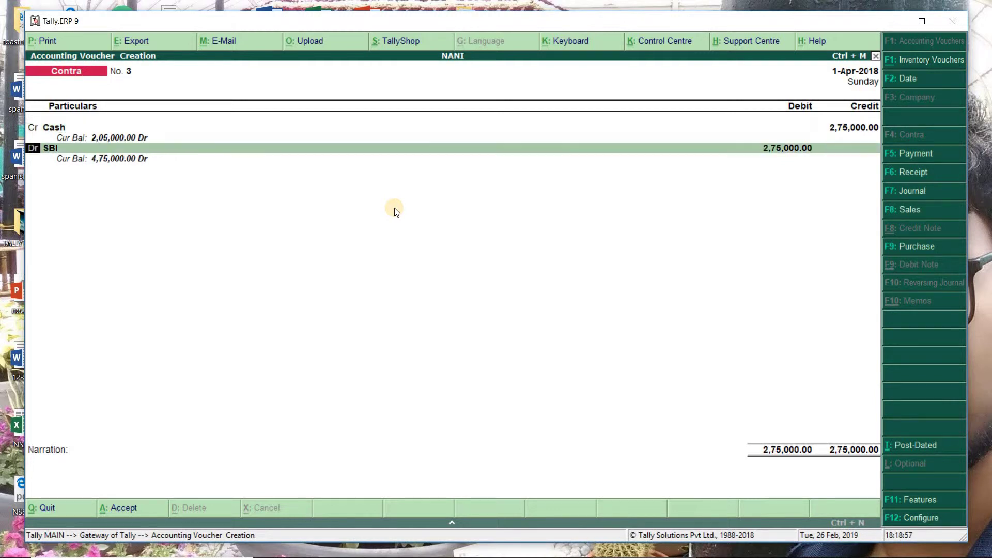
Step: Replace the suggested debit ledger with SYNDICATE in the contra voucher
key("Return")
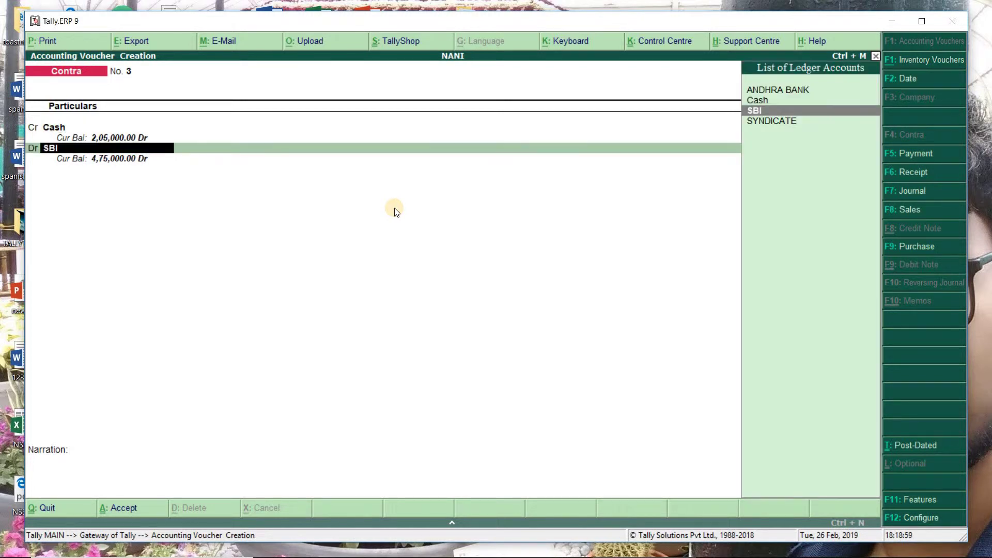
type("S")
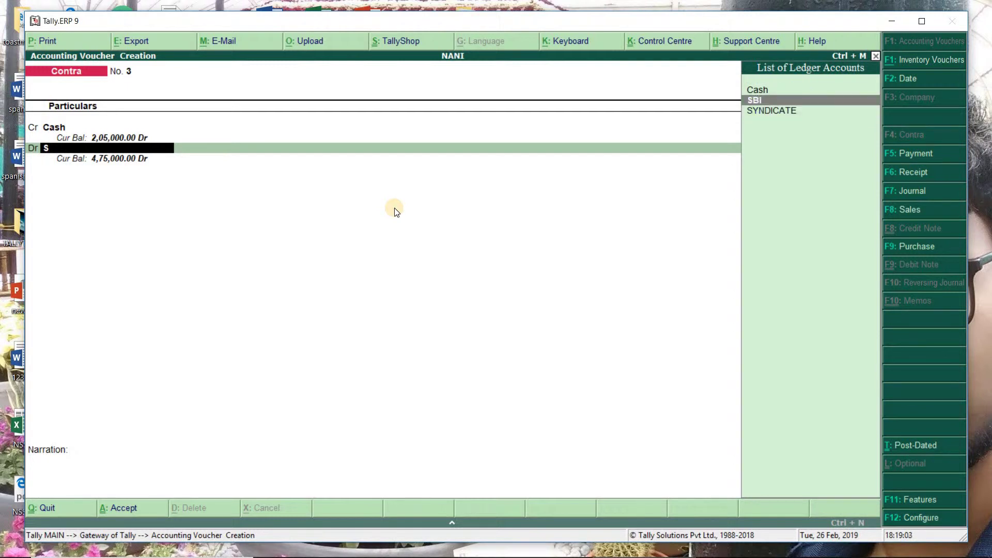
key("Down")
key("Return")
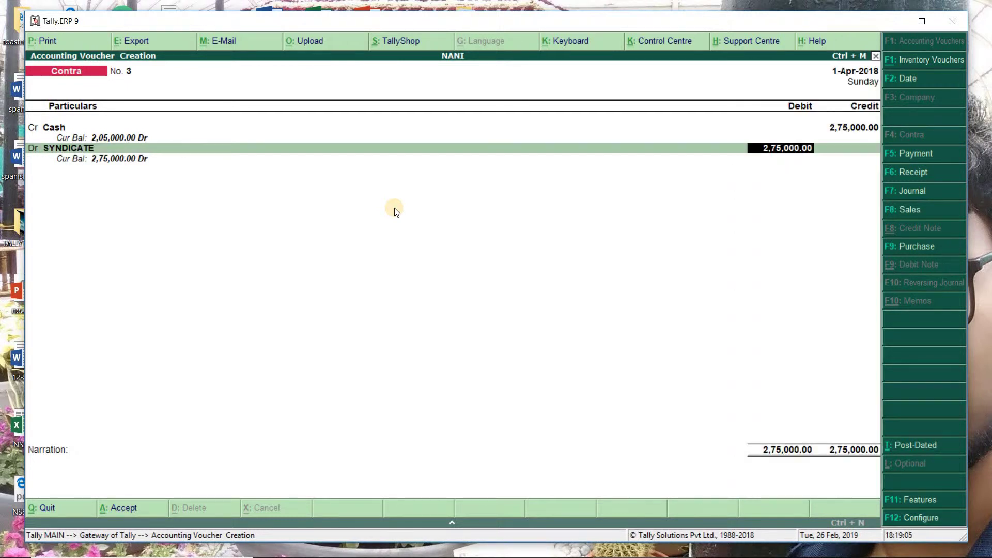
Step: Accept the SYNDICATE cash allocation with blank instrument details and denominations, and save the contra voucher without a narration
key("Return")
key("Return")
key("Return")
key("Return")
key("Return")
key("Return")
key("Return")
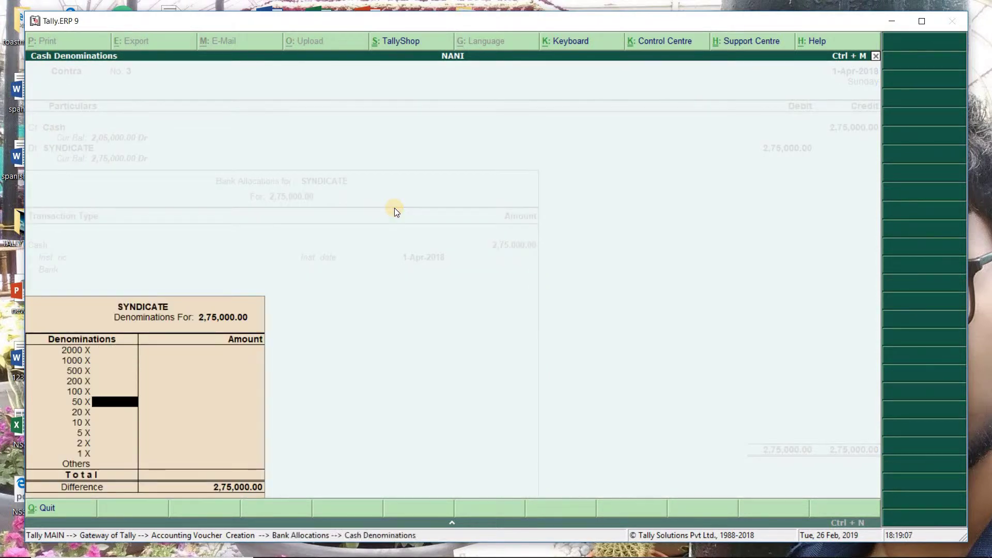
key("Return")
key("Return")
key("Return")
key("Return")
key("Return")
key("Return")
key("Return")
key("Return")
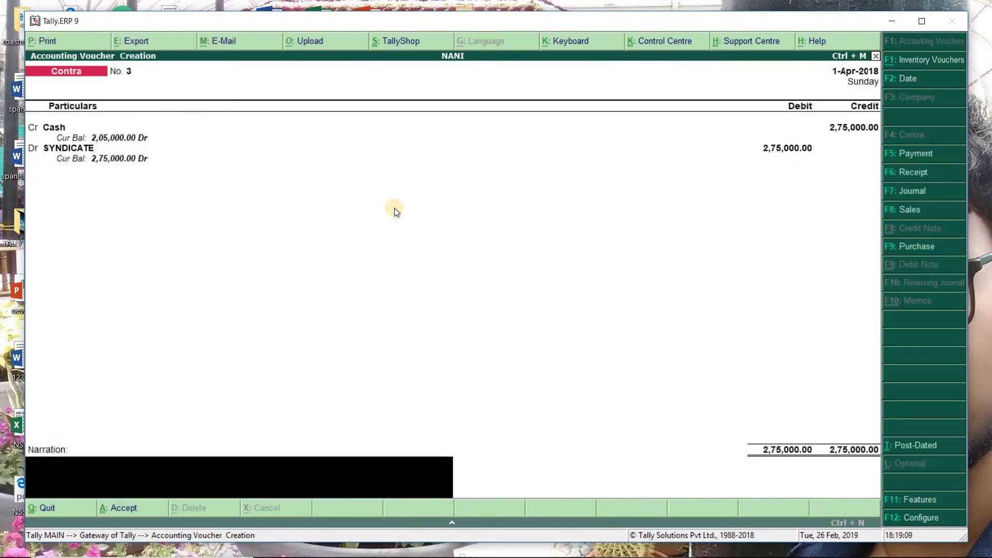
key("Return")
key("Return")
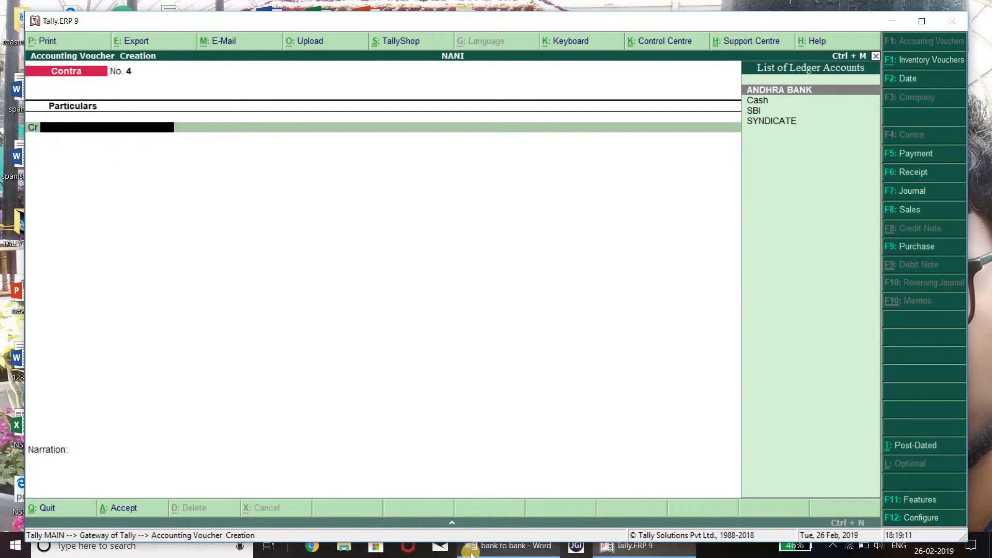
Step: Check the salary entry in the transaction list and start a receipt voucher crediting SALARY RECEIVED with 30000
mouse_move(471, 547)
left_click(480, 503)
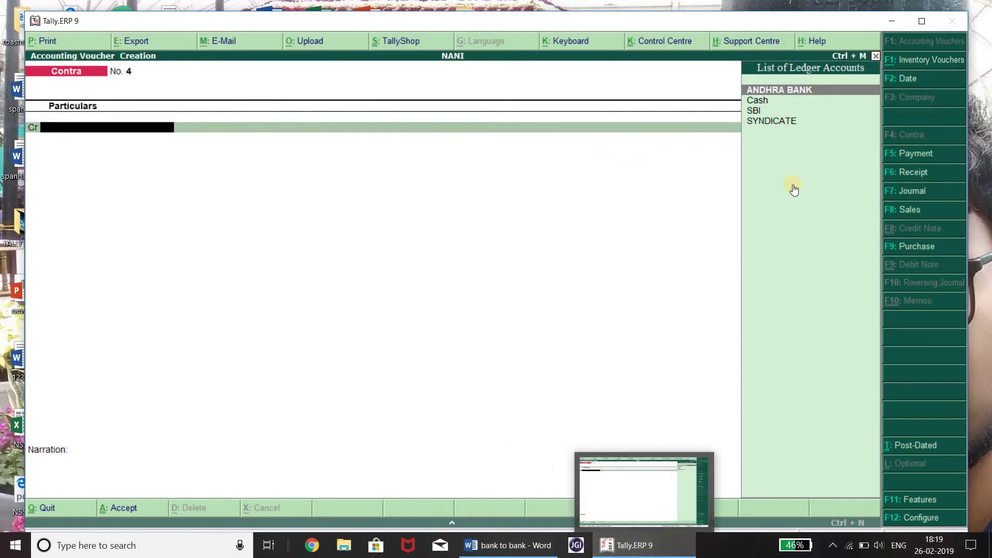
left_click(954, 171)
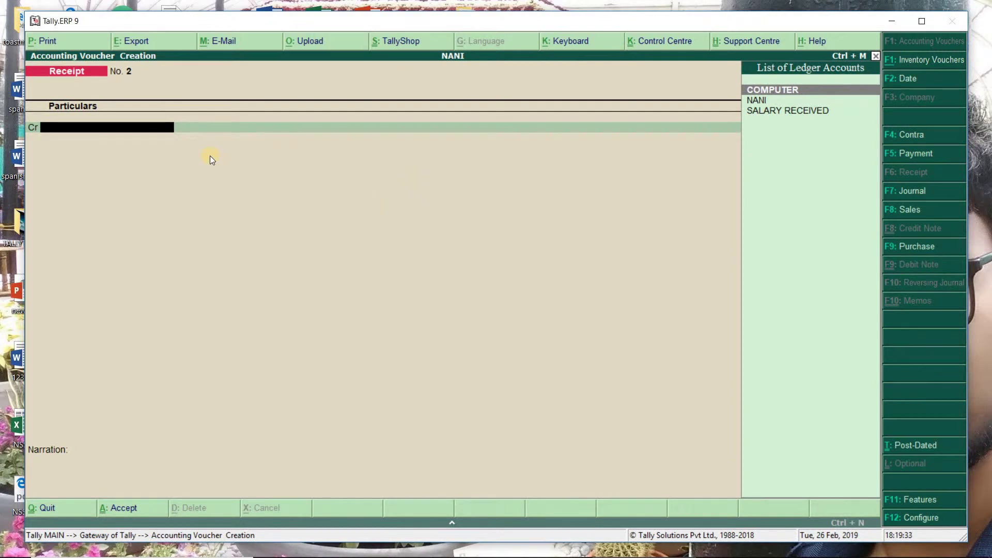
type("SALA")
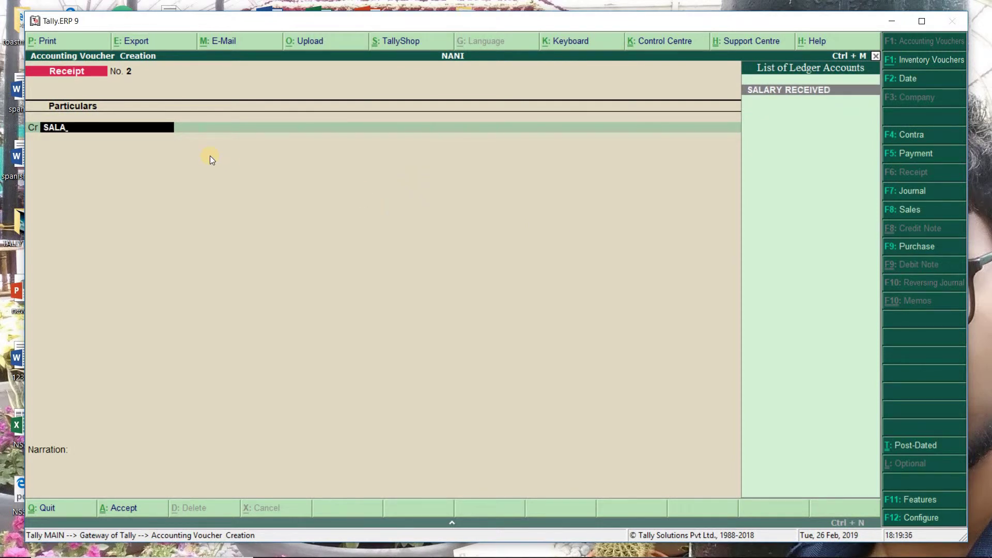
key("Return")
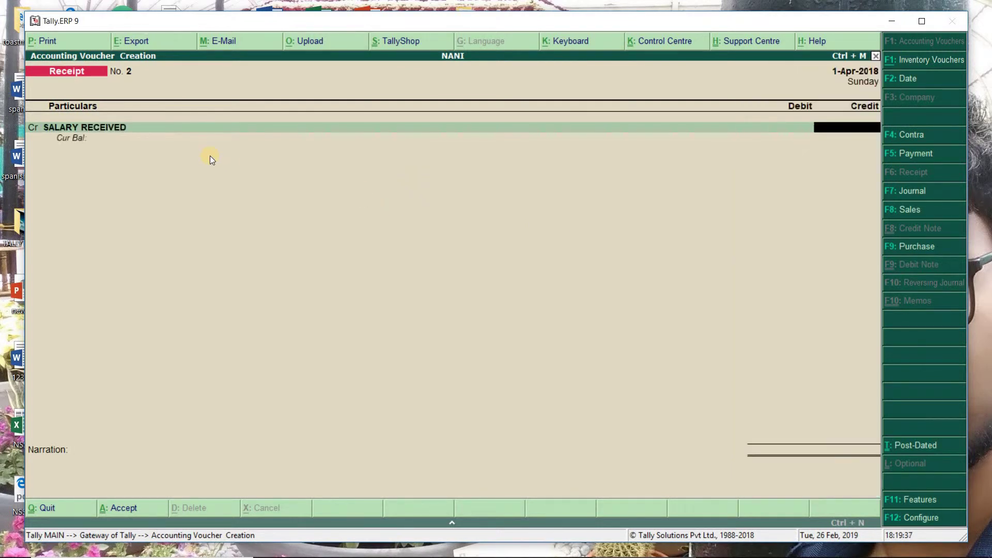
type("30000")
key("Return")
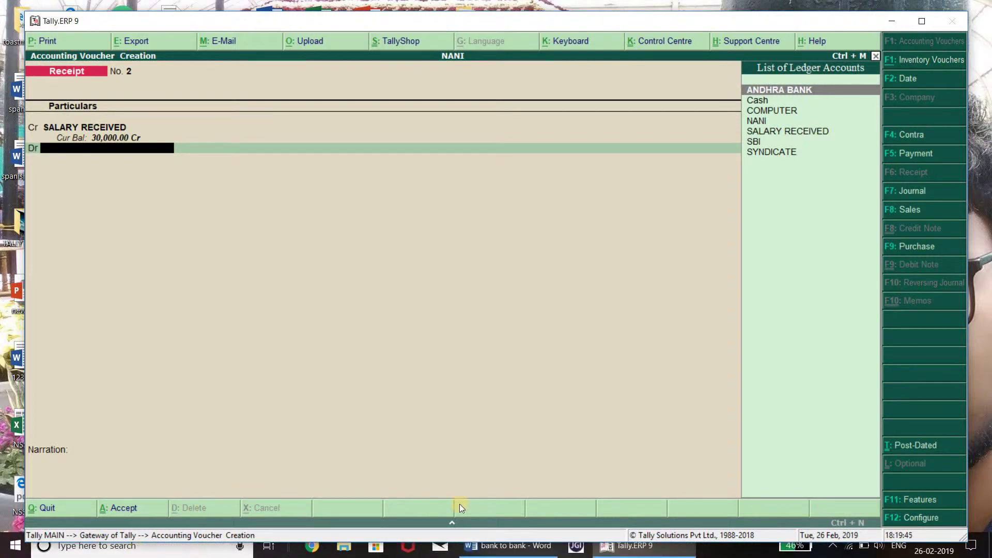
Step: Check the receiving bank in the transaction list and choose SBI as the debit ledger of the receipt voucher
mouse_move(511, 546)
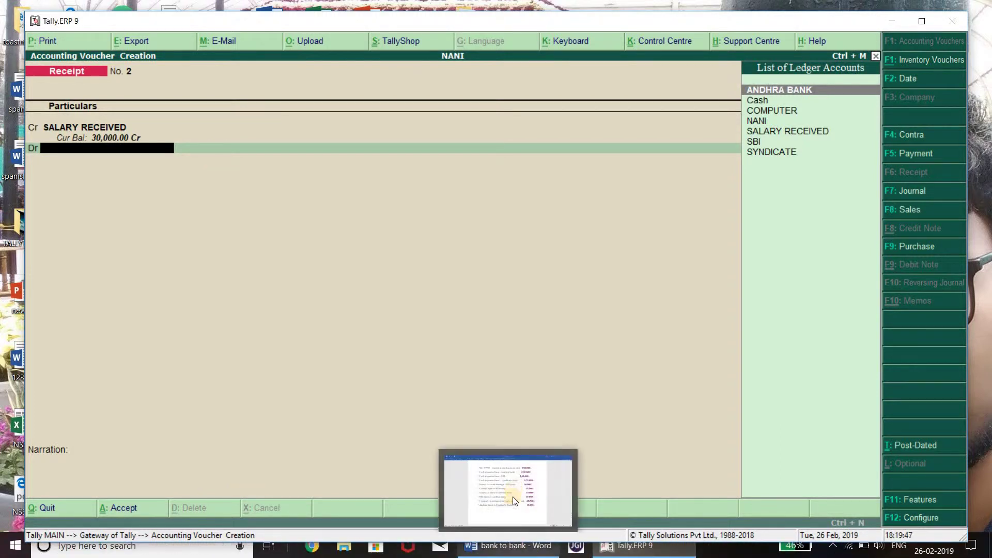
mouse_move(514, 493)
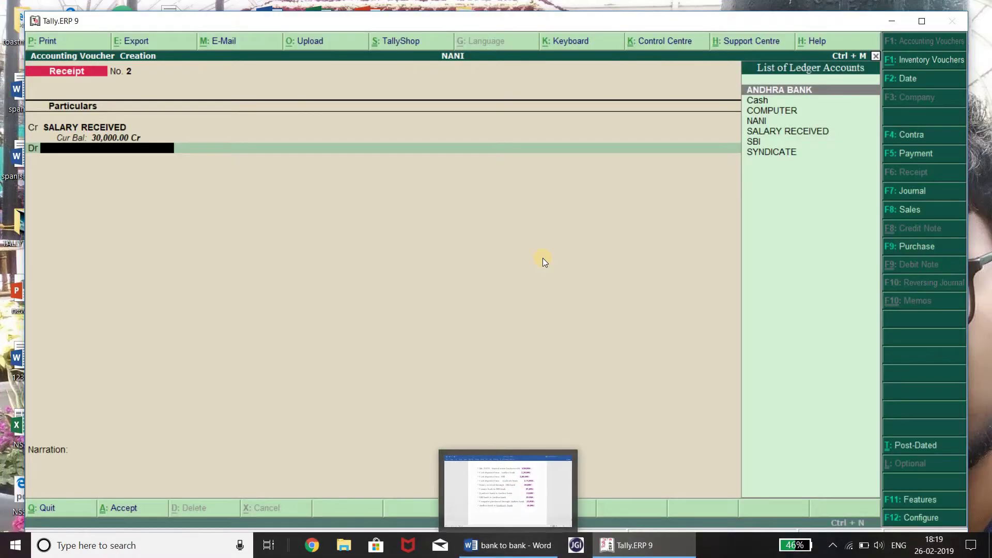
type("SBI")
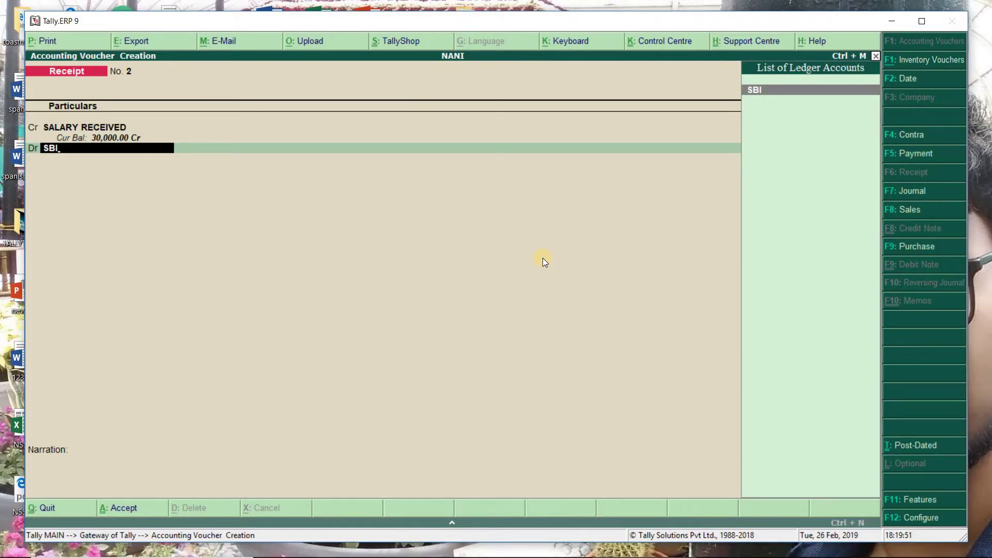
key("Return")
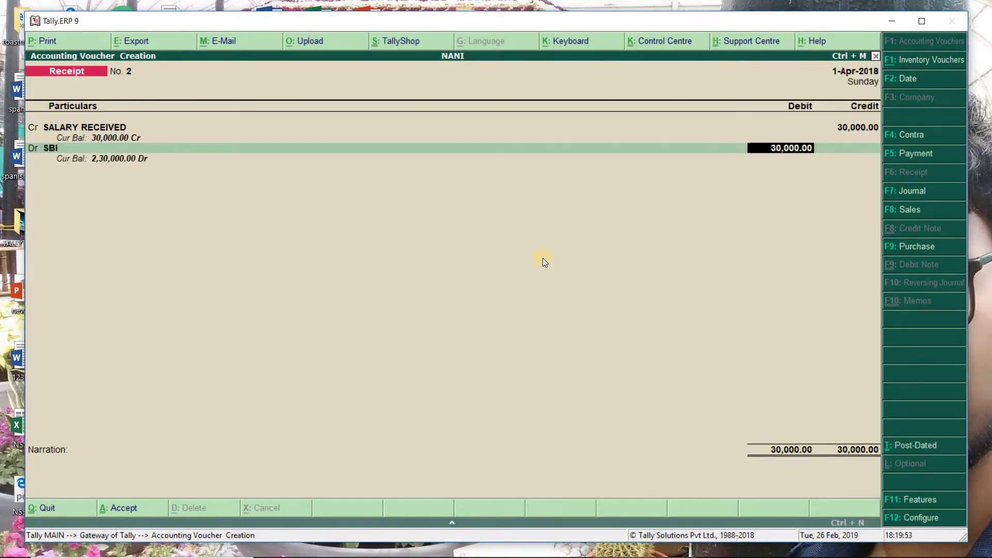
Step: Accept the SBI debit amount and its default bank allocation, and save the receipt voucher without a narration
key("Return")
key("Return")
key("Return")
key("Return")
key("Return")
key("Return")
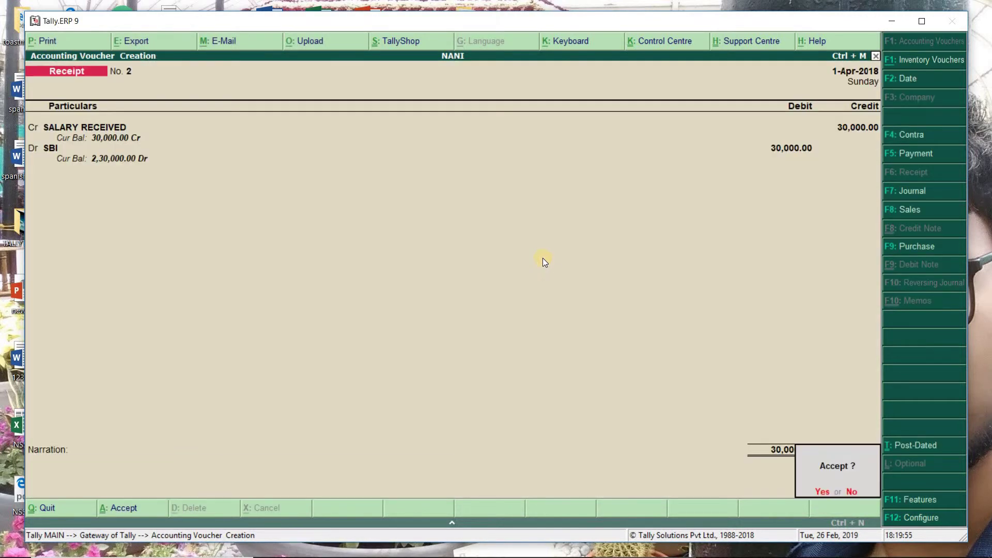
key("Return")
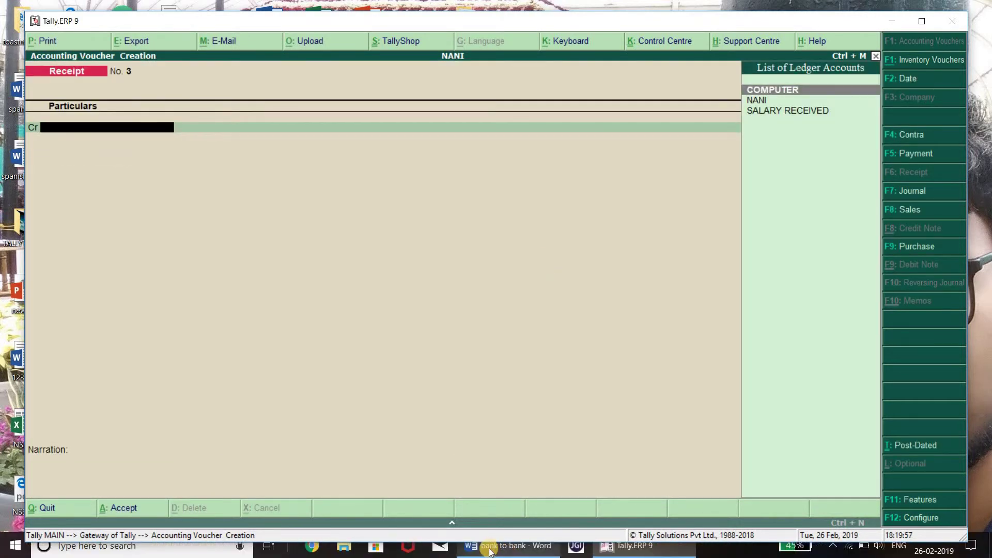
Step: Check the Canara bank to SBI transfer in the Word transaction list and open a new contra voucher in Tally.ERP 9
left_click(504, 504)
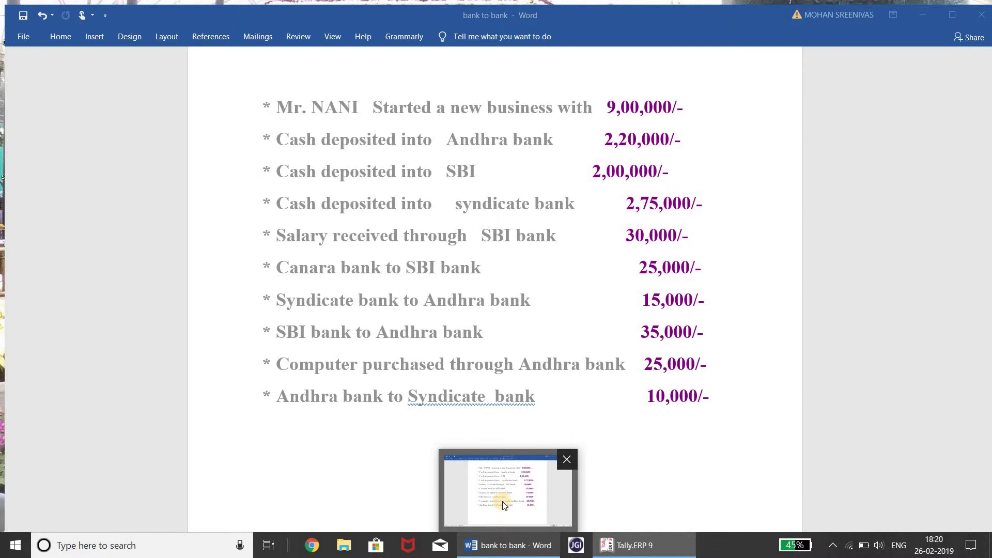
left_click(623, 545)
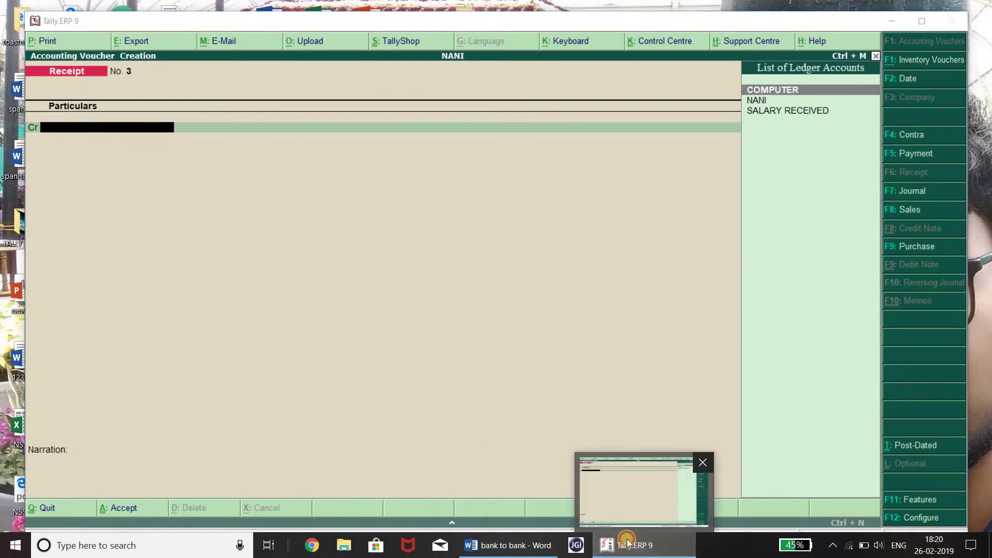
left_click(627, 544)
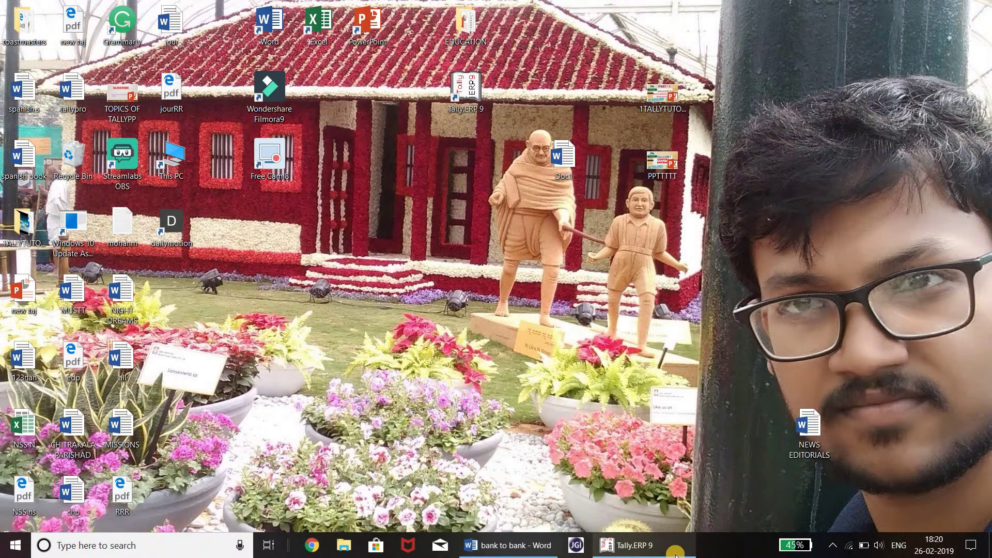
mouse_move(675, 552)
left_click(664, 509)
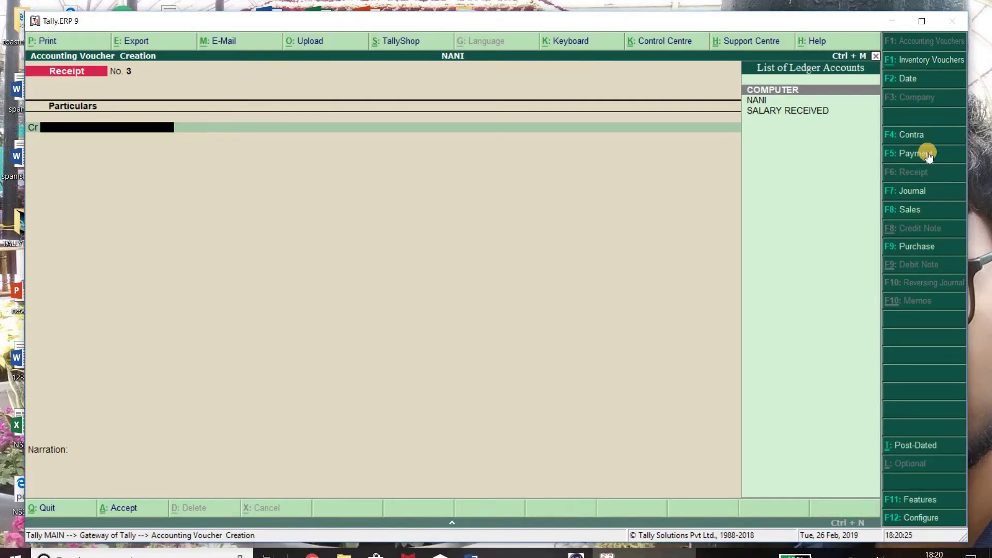
left_click(919, 135)
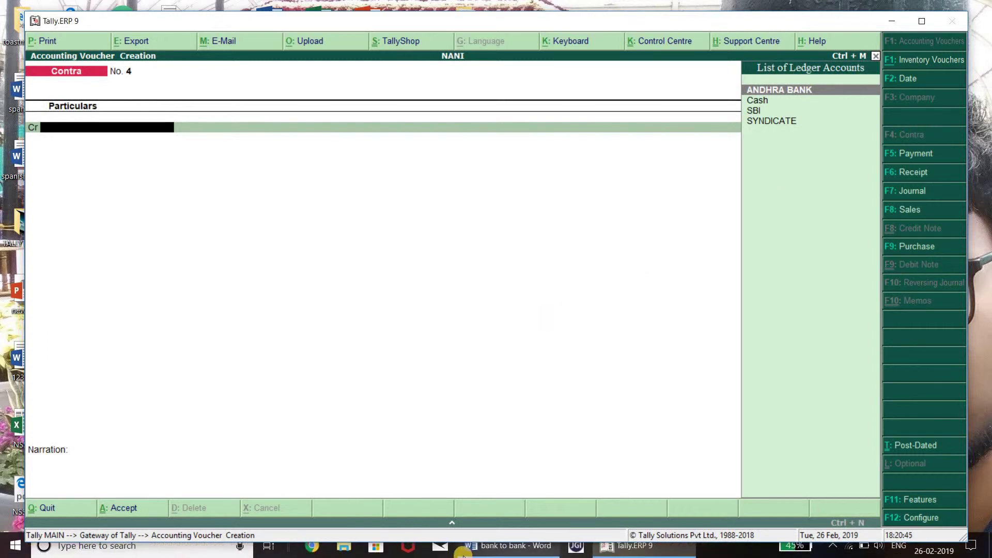
mouse_move(470, 546)
mouse_move(497, 485)
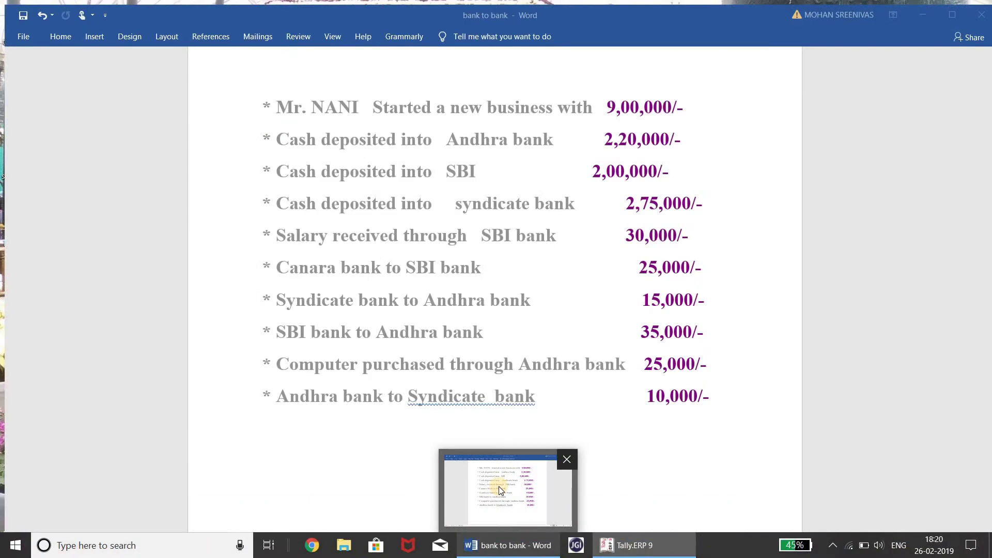
type("CA")
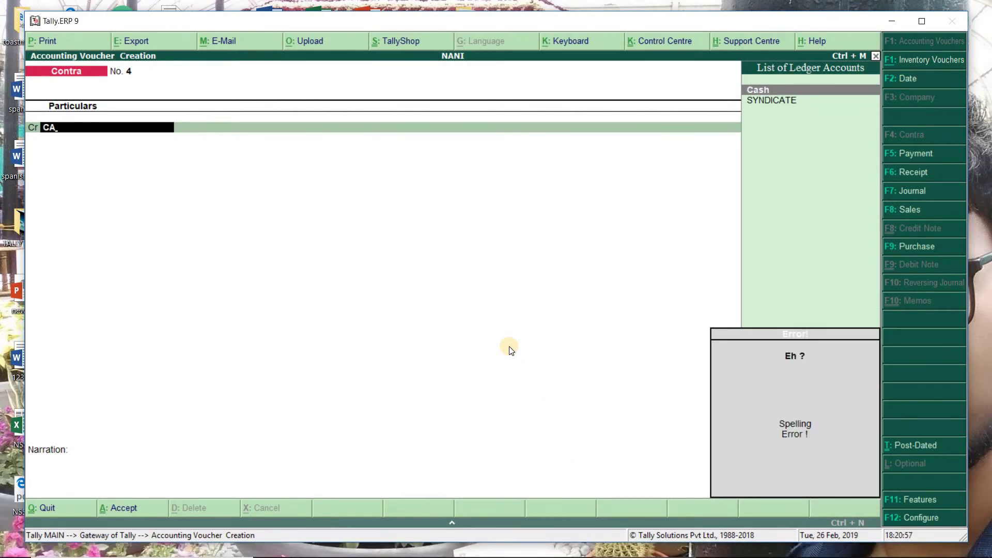
key("BackSpace")
key("BackSpace")
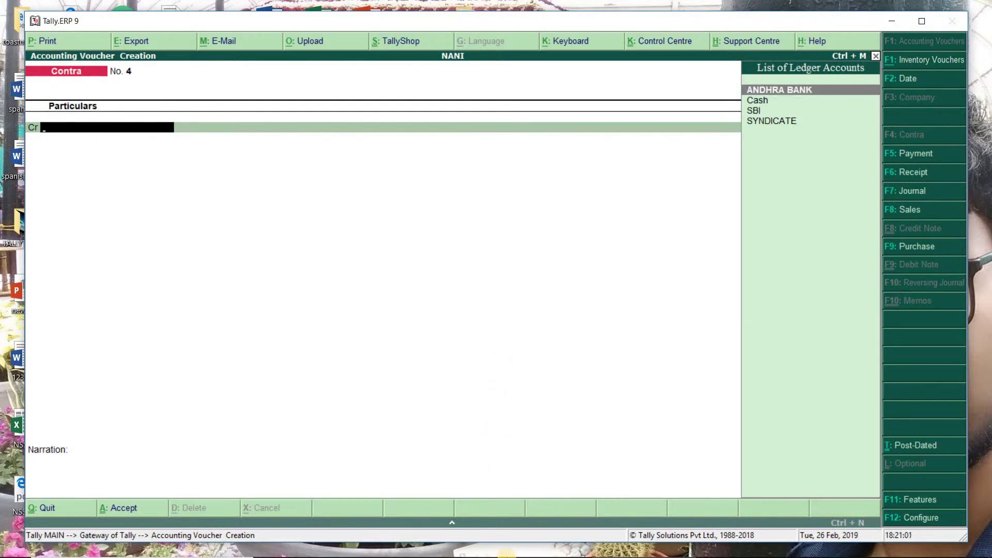
mouse_move(516, 545)
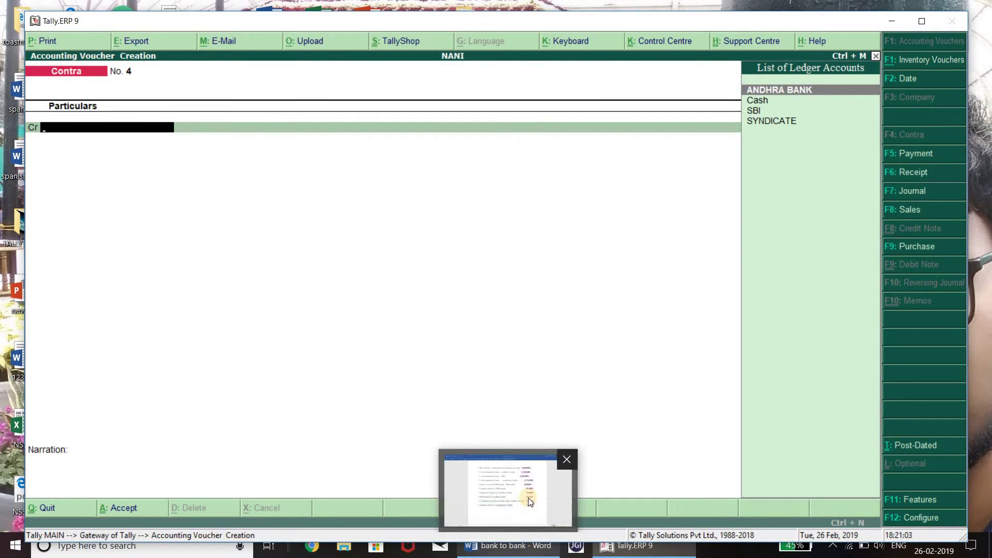
mouse_move(528, 500)
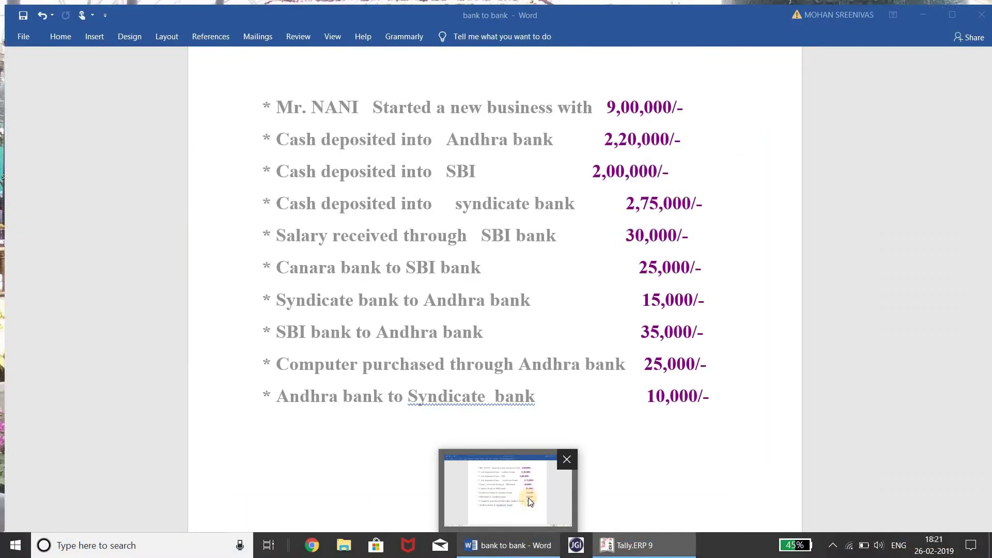
left_click(528, 498)
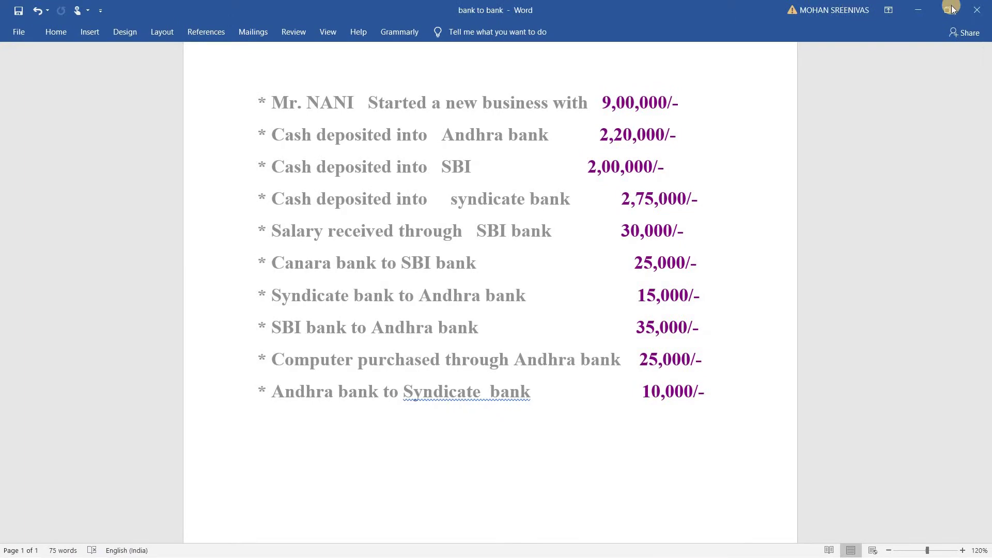
left_click(918, 9)
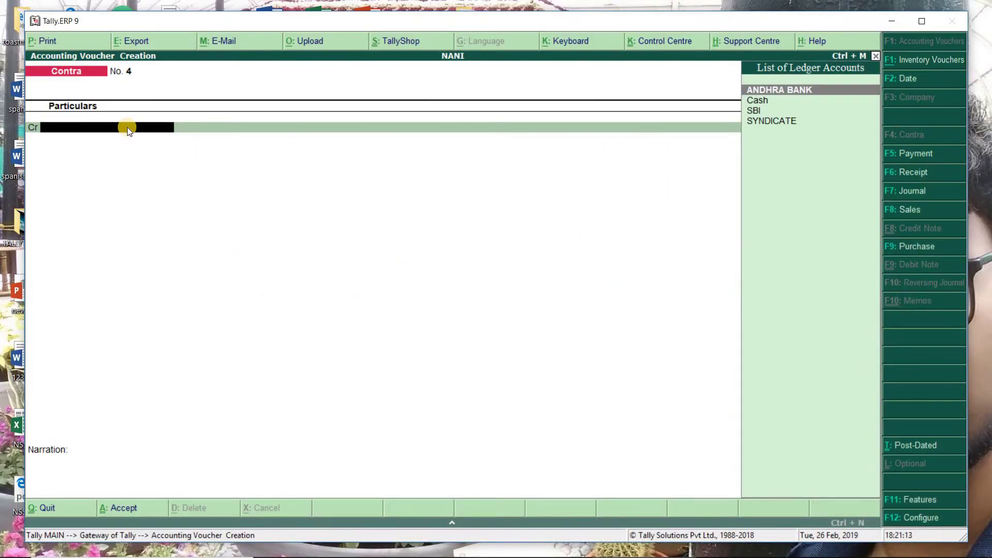
type("C")
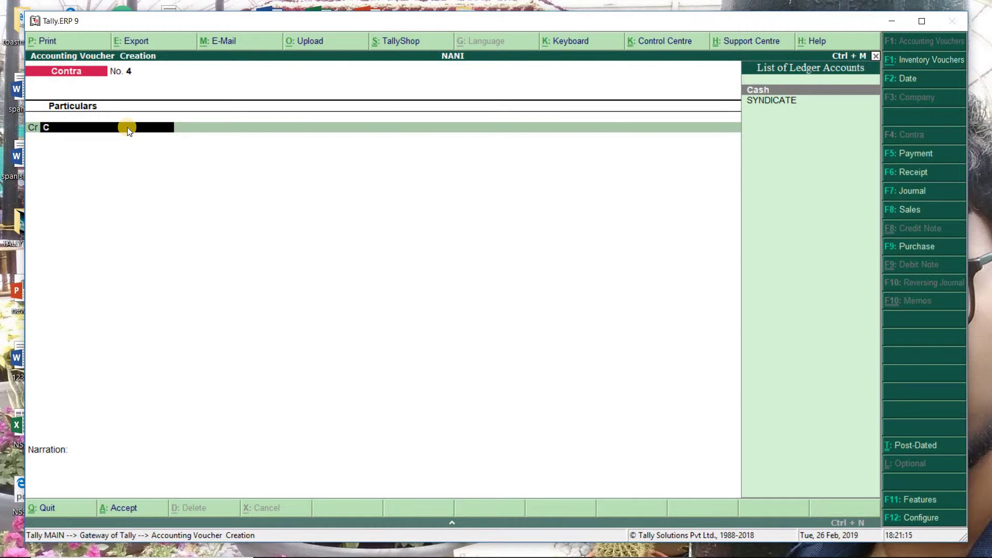
key("BackSpace")
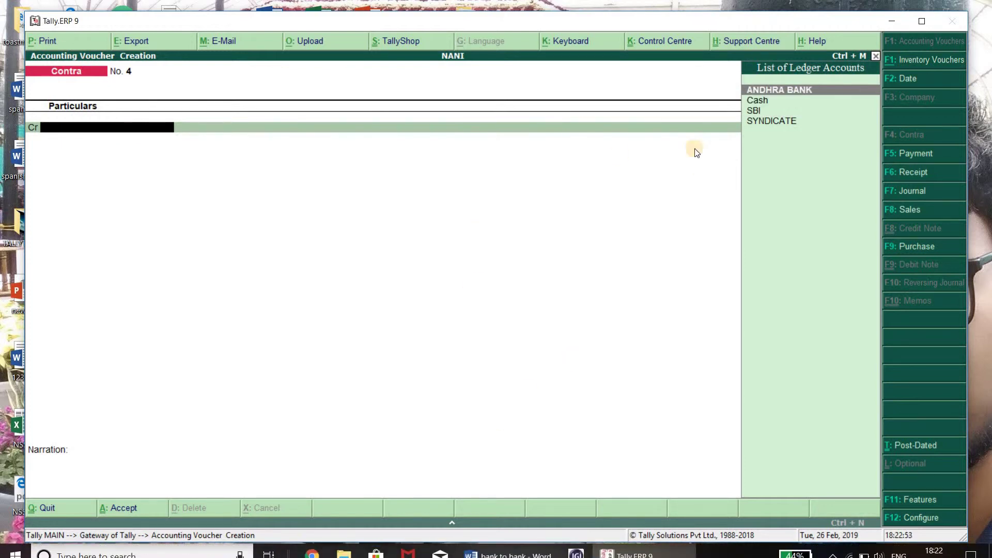
Step: Switch to the Word transaction list and replace "Canara" with "ANDHRA" in the Canara bank to SBI bank line
left_click(535, 552)
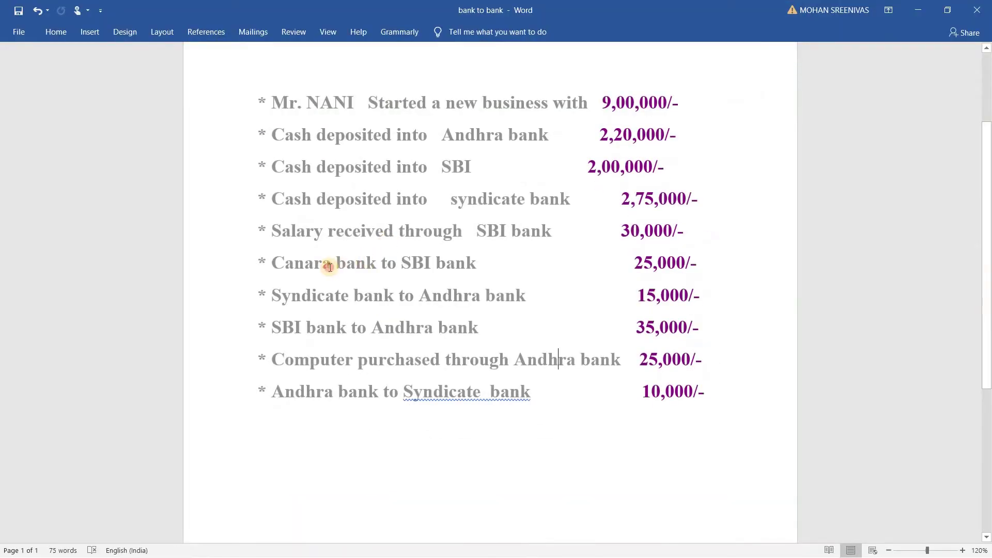
left_click(331, 264)
key("BackSpace")
key("BackSpace")
key("BackSpace")
key("BackSpace")
key("BackSpace")
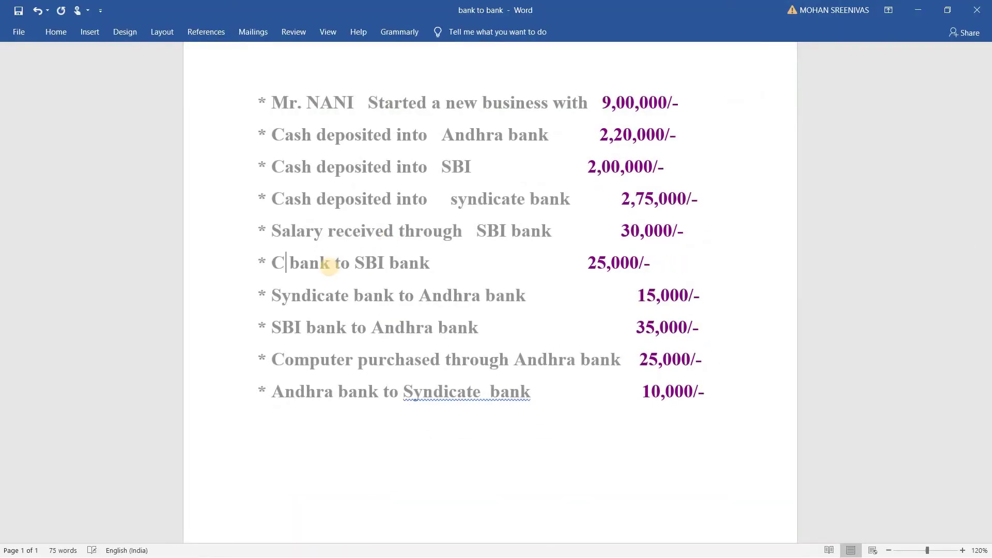
key("BackSpace")
type("ANDH")
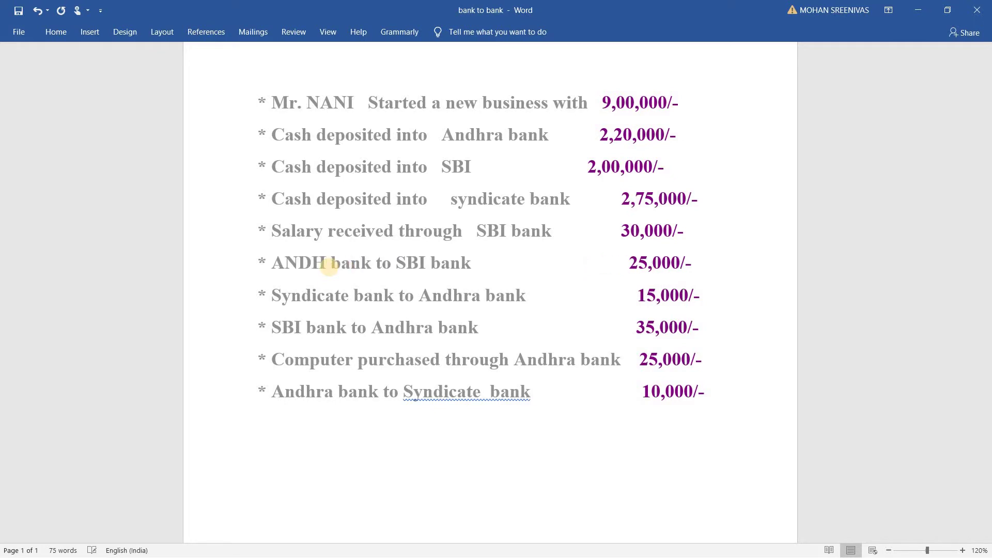
type("RA")
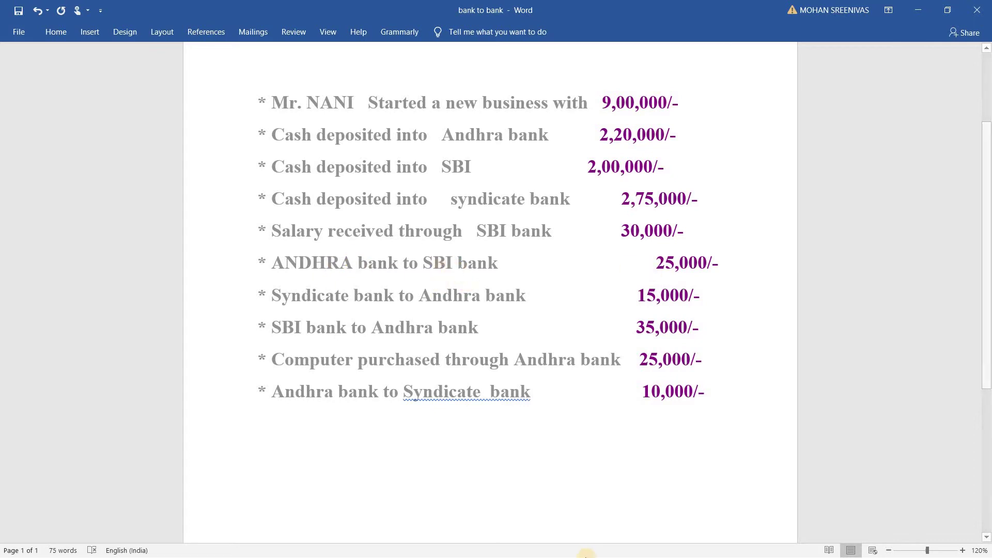
Step: Return to Tally.ERP 9 and choose ANDHRA BANK as the credit ledger of the contra voucher
left_click(914, 7)
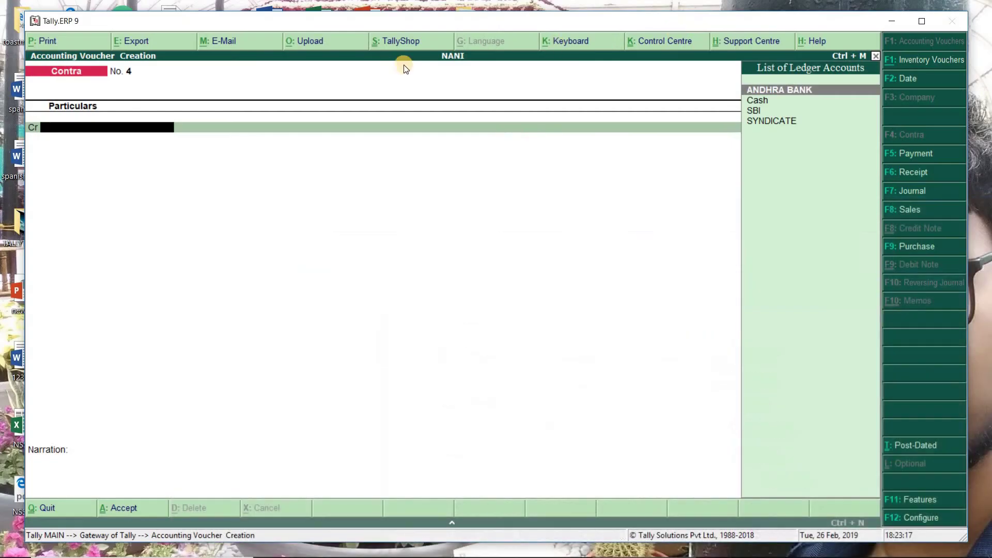
type("AN")
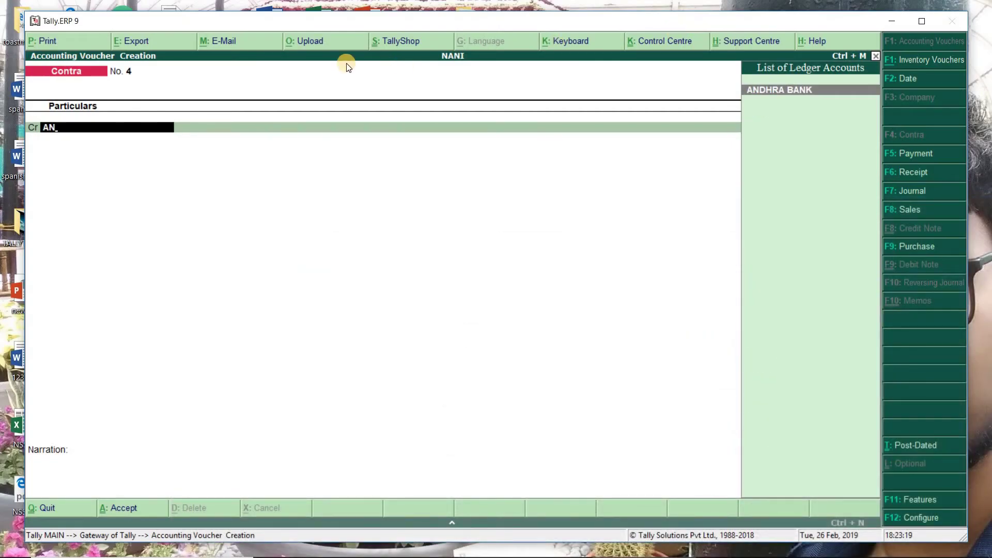
key("Return")
mouse_move(454, 552)
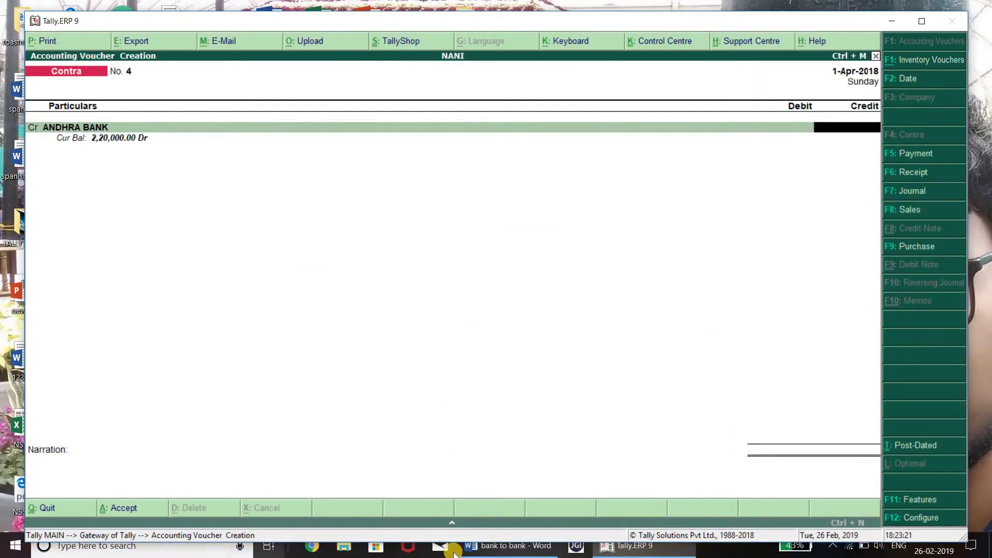
Step: Check the ANDHRA bank to SBI amount in the Word list, credit ANDHRA BANK with 25,000 in Tally.ERP 9, and accept its default bank allocation
left_click(489, 491)
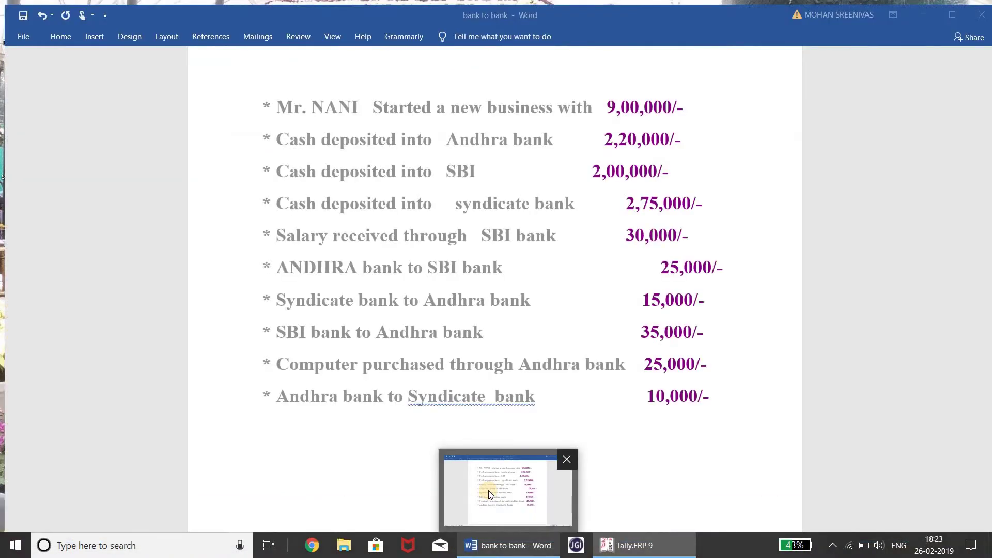
key("alt+Tab")
type("25,0")
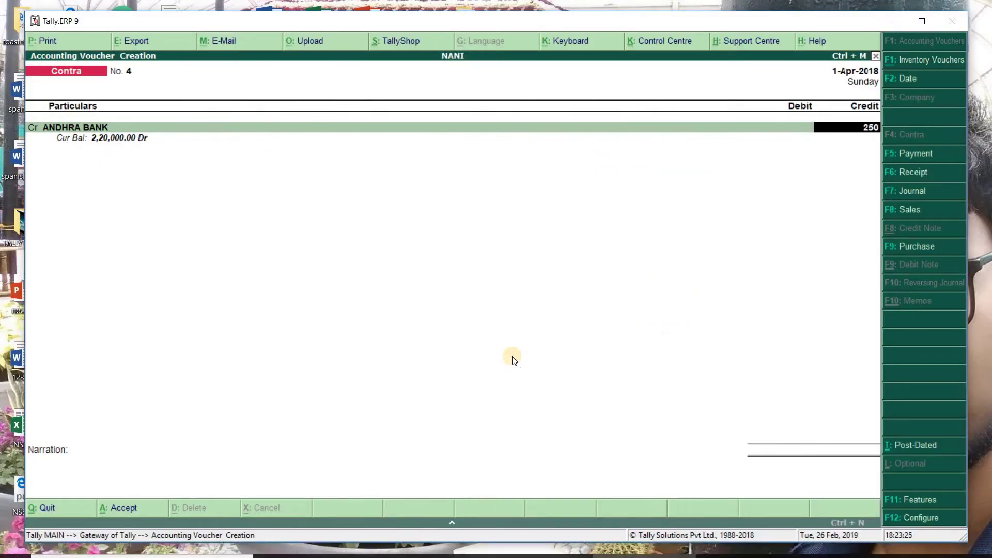
type("00")
key("Return")
key("Return")
key("Return")
key("Return")
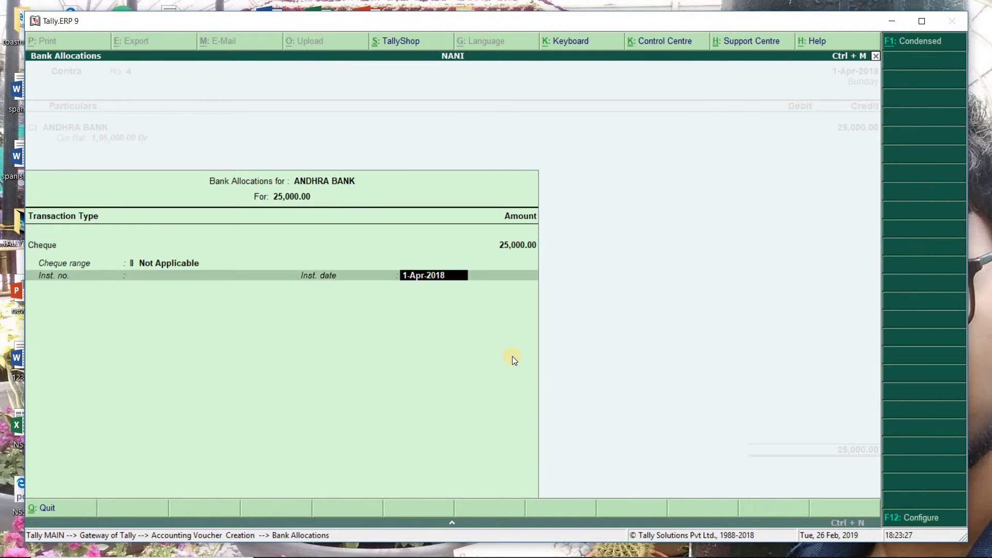
key("Return")
key("Return")
Step: Choose SBI as the debit ledger of the contra voucher and accept the 25,000 debit amount
type("SBI")
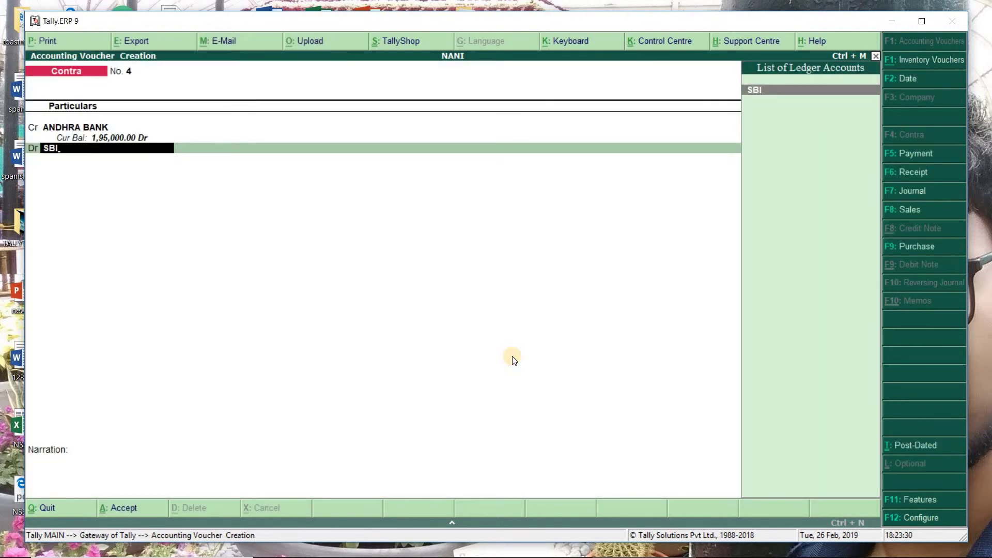
key("Return")
key("Return")
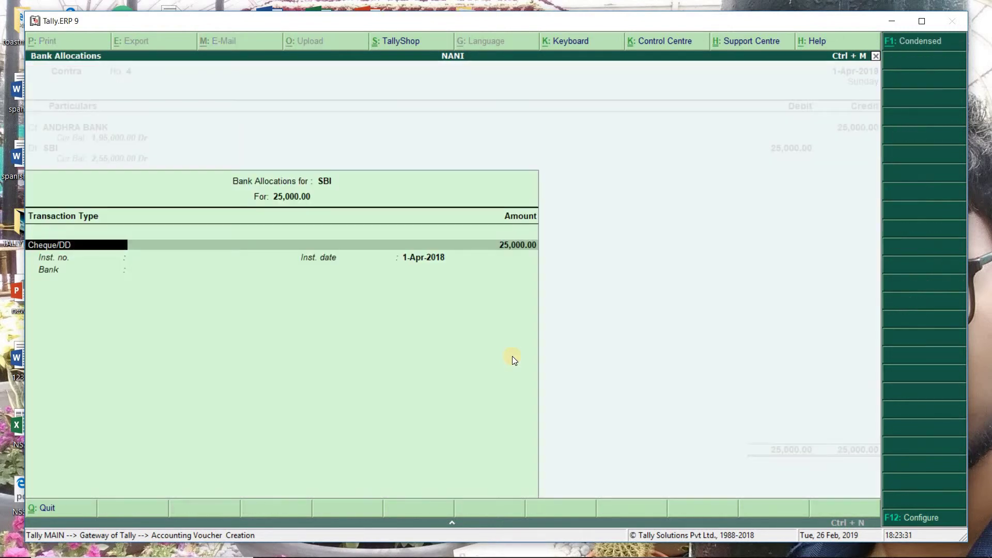
Step: Accept the default Cheque/DD bank allocation for SBI and save the contra voucher without a narration
key("Return")
key("Return")
key("Return")
key("Return")
key("Return")
key("Return")
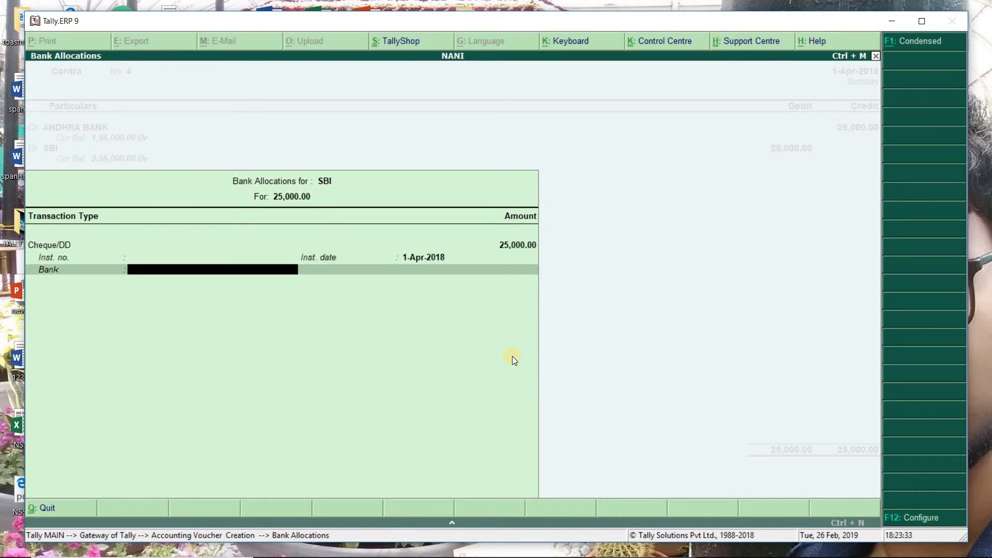
key("Return")
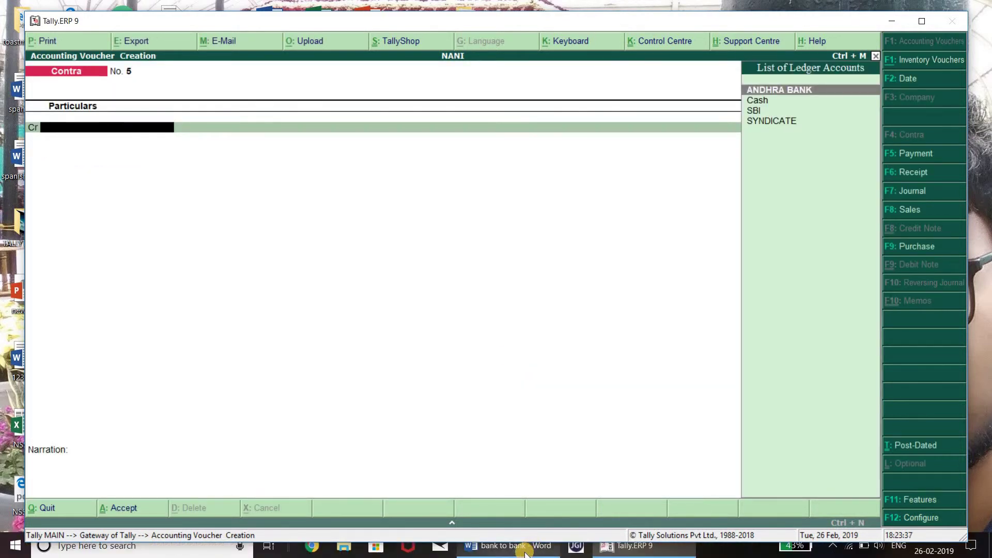
Step: Check the Syndicate bank to Andhra bank transfer in the Word list and choose ANDHRA BANK as the new contra voucher's credit ledger in Tally.ERP 9
mouse_move(524, 548)
mouse_move(521, 495)
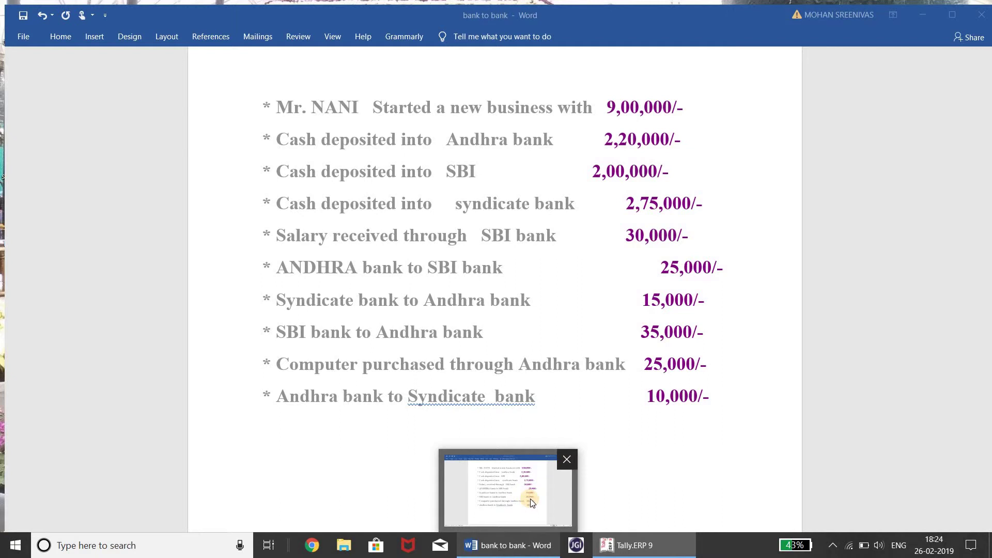
left_click(635, 547)
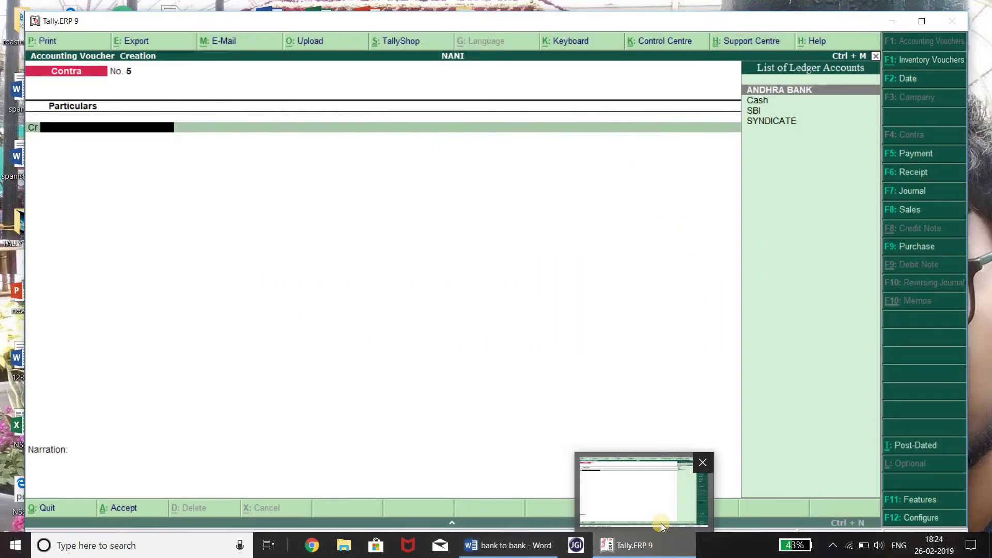
type("A")
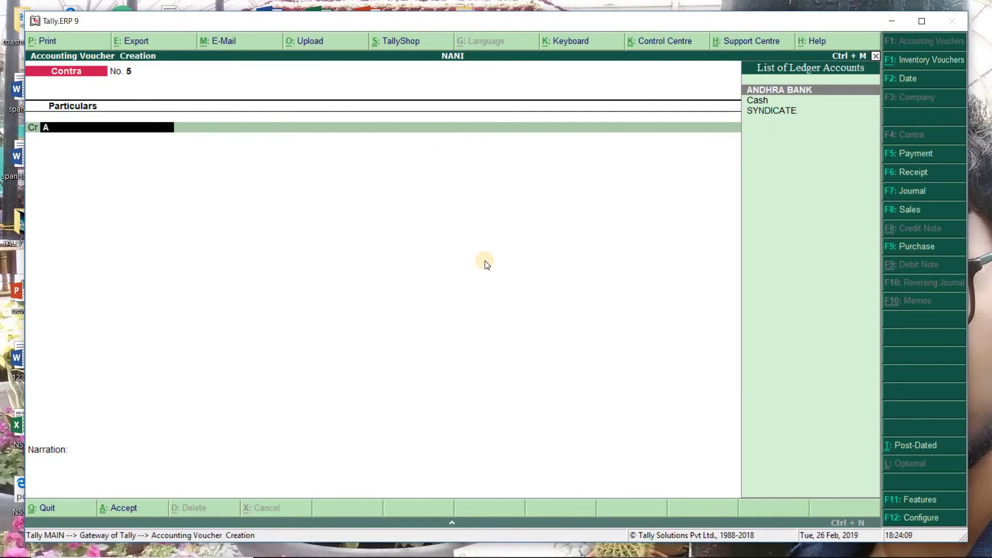
type("NDH")
key("Return")
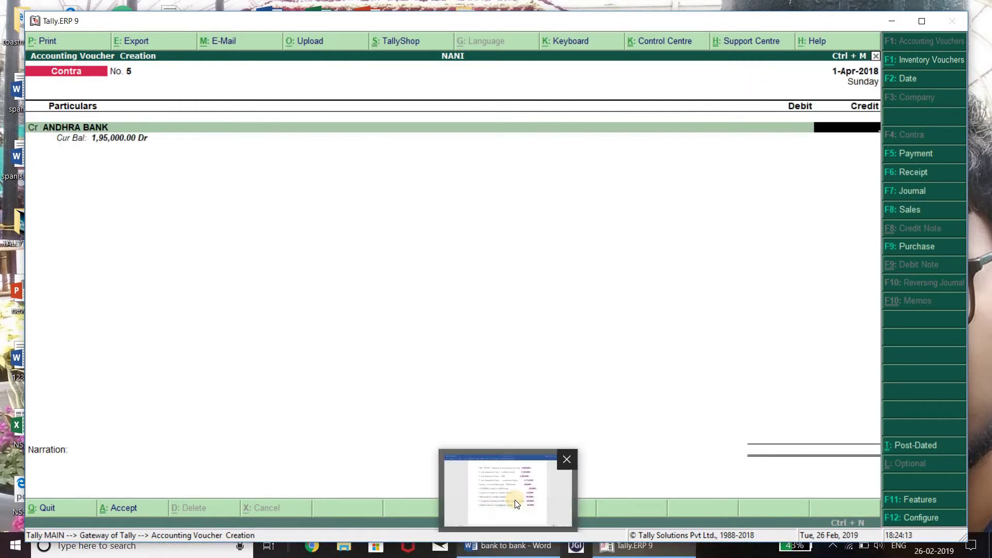
Step: Check the Syndicate to Andhra amount in the Word list, enter a 15,000 credit in Tally.ERP 9, and accept the default cheque allocation
left_click(514, 500)
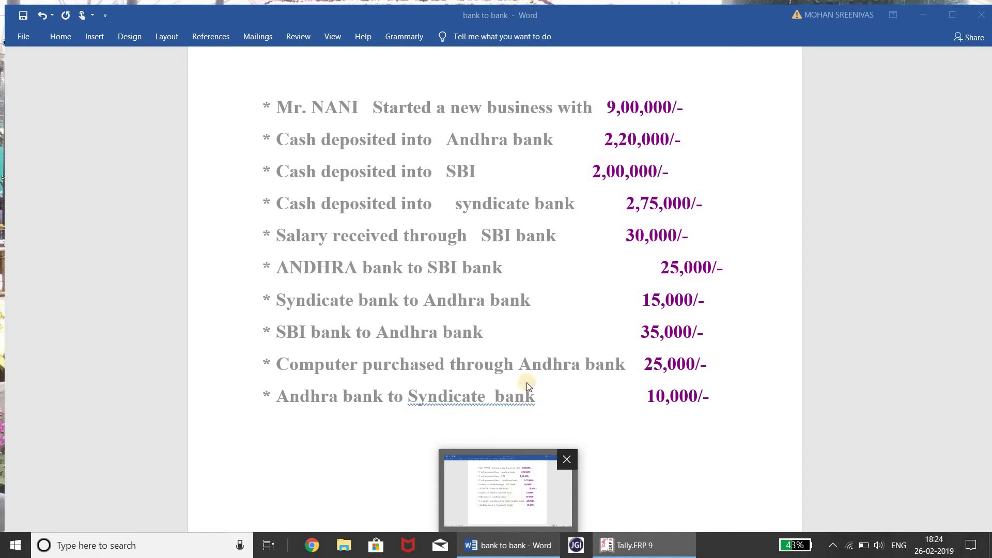
key("alt+Tab")
type("15000")
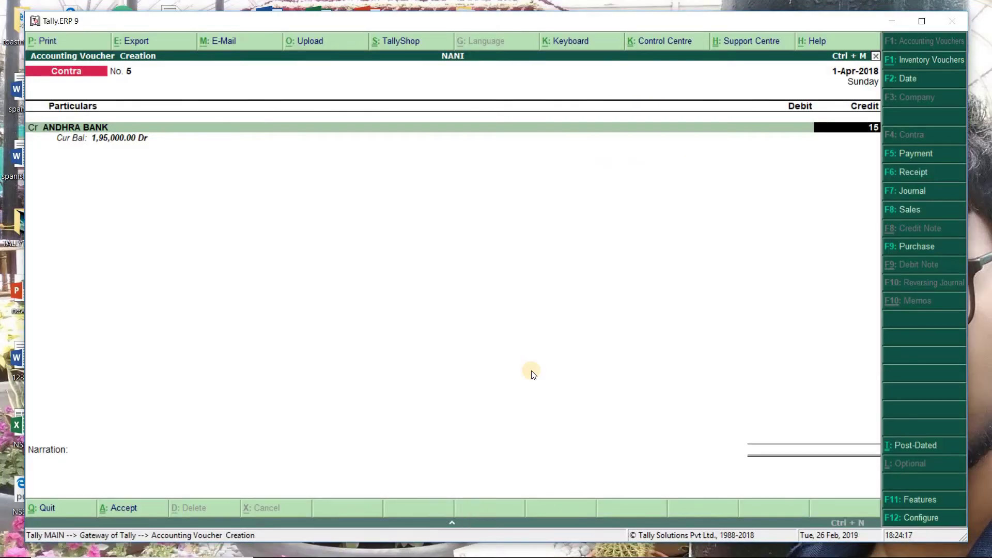
key("Return")
key("Return")
key("Return")
key("Return")
key("Return")
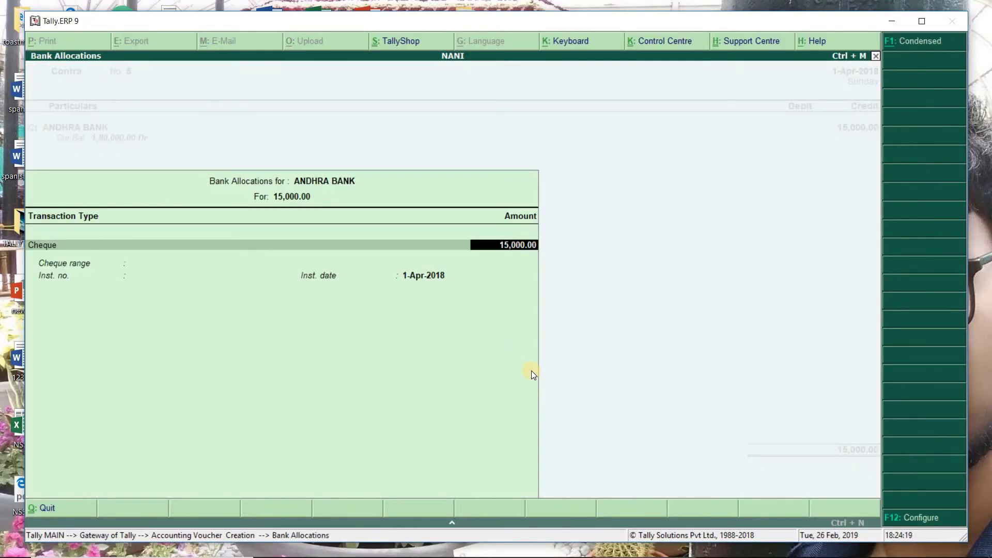
key("Return")
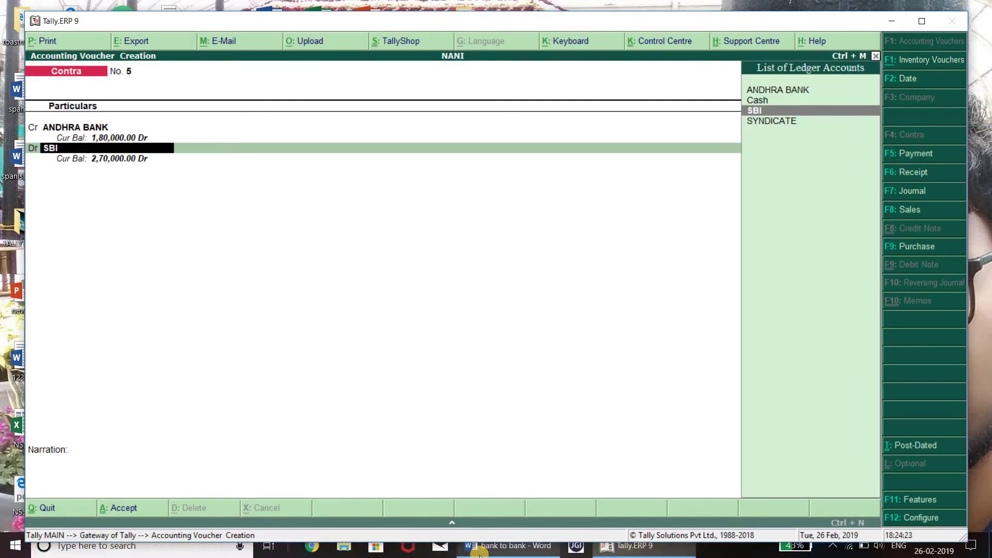
Step: Compare the entry with the Word transaction list and choose SYNDICATE as the contra voucher's debit ledger
mouse_move(483, 546)
mouse_move(489, 511)
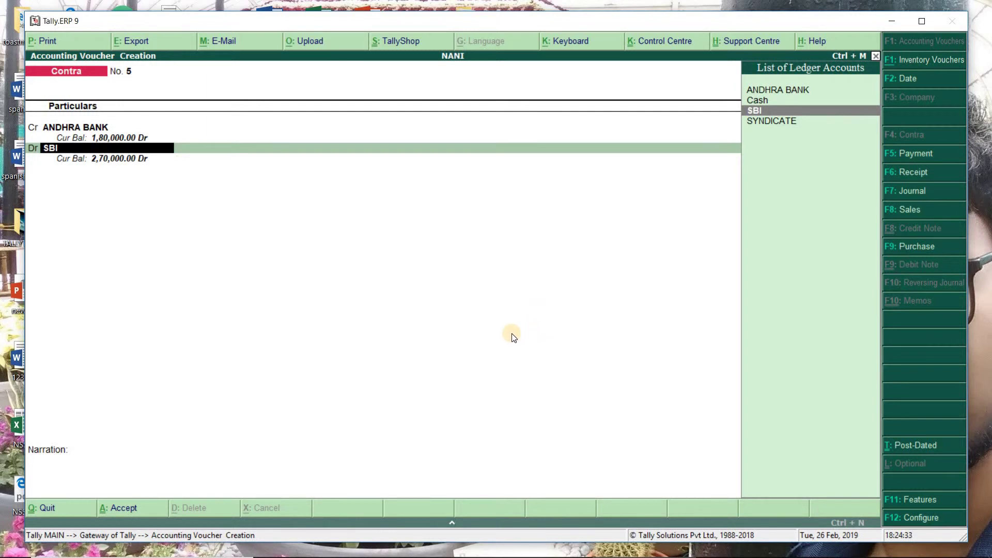
type("SY")
key("Return")
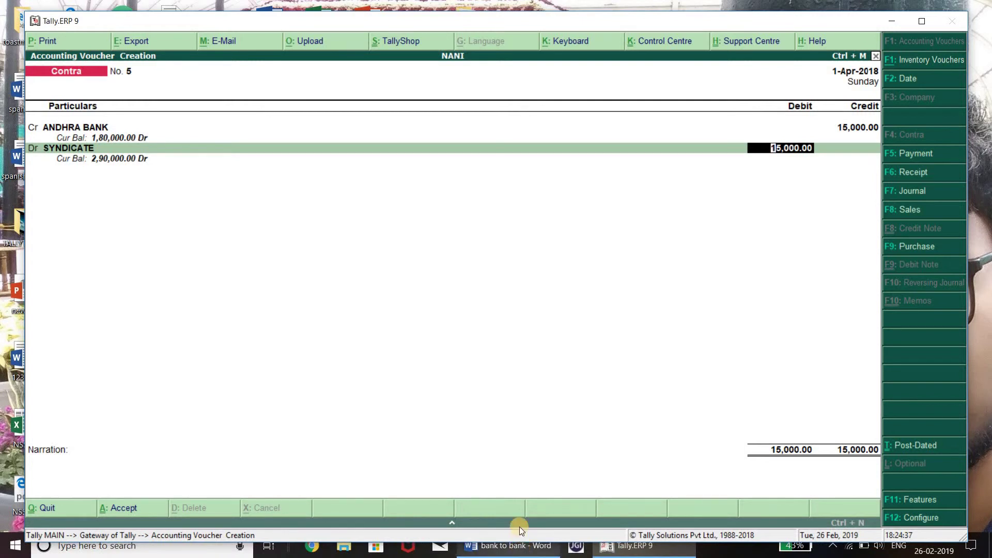
Step: Recheck the transfer direction in the Word list and change the contra voucher's credit ledger to SYNDICATE in Tally.ERP 9
mouse_move(523, 500)
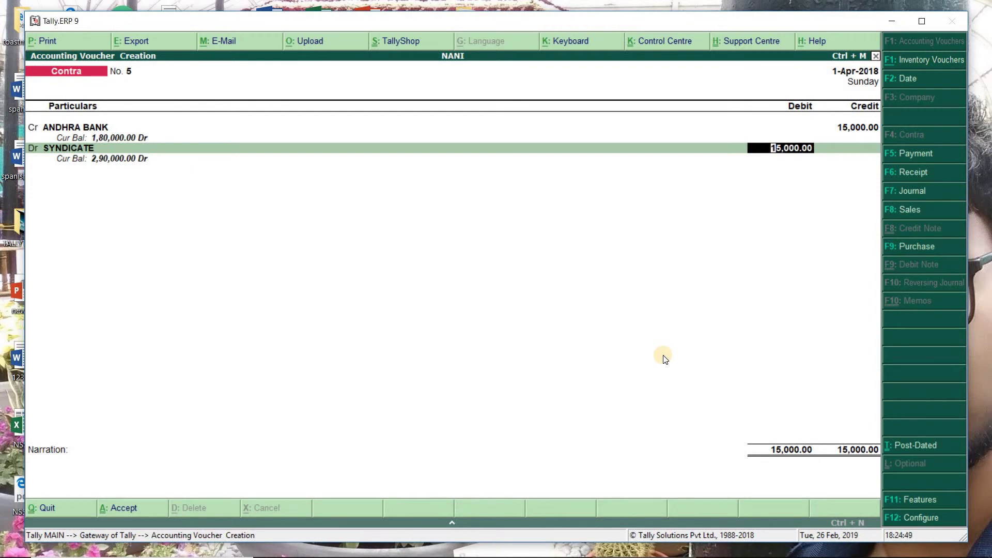
key("BackSpace")
mouse_move(514, 479)
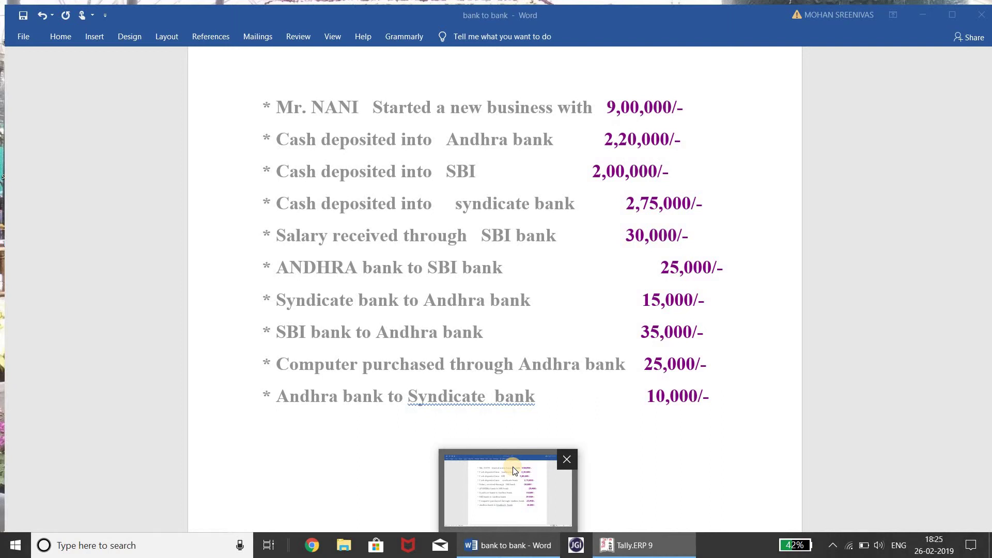
left_click(627, 547)
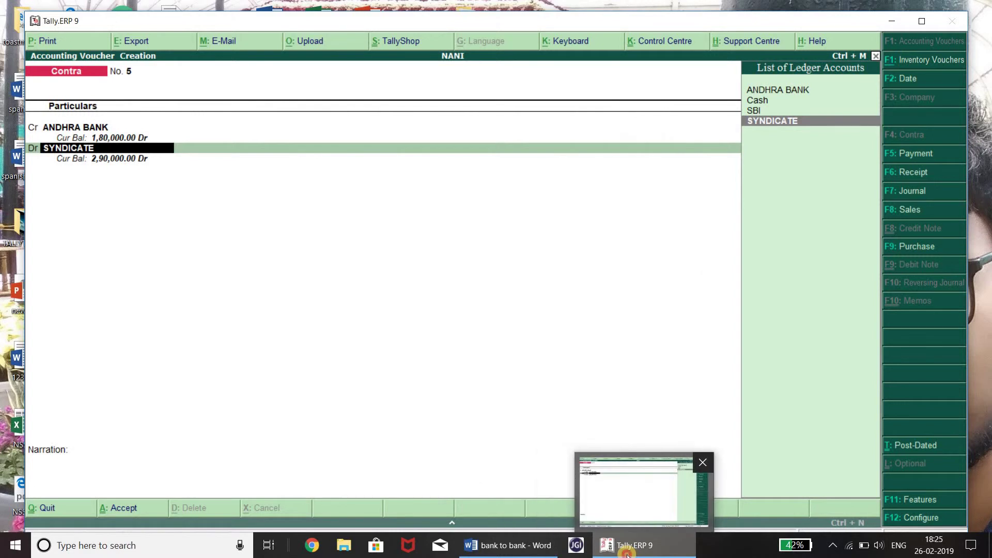
left_click_drag(627, 551, 254, 276)
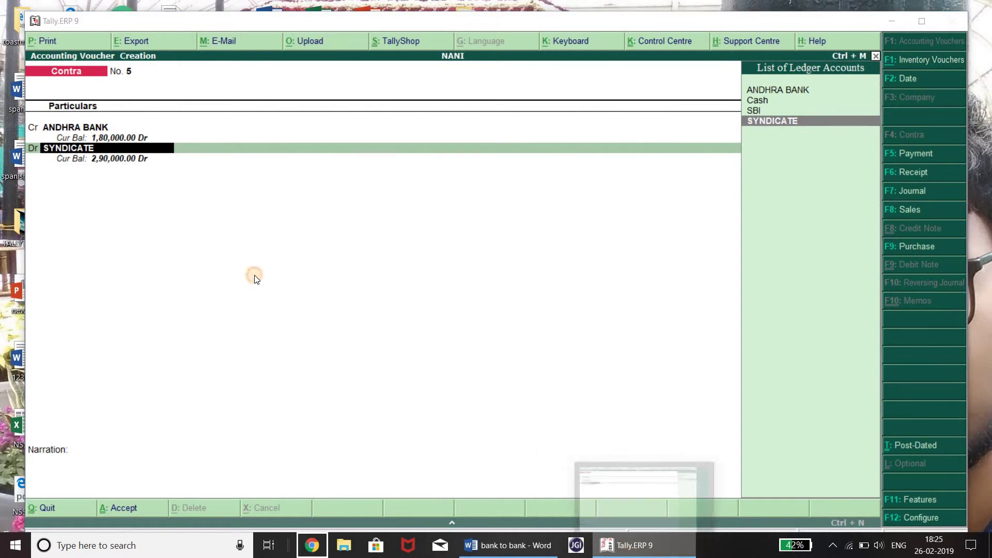
left_click(100, 119)
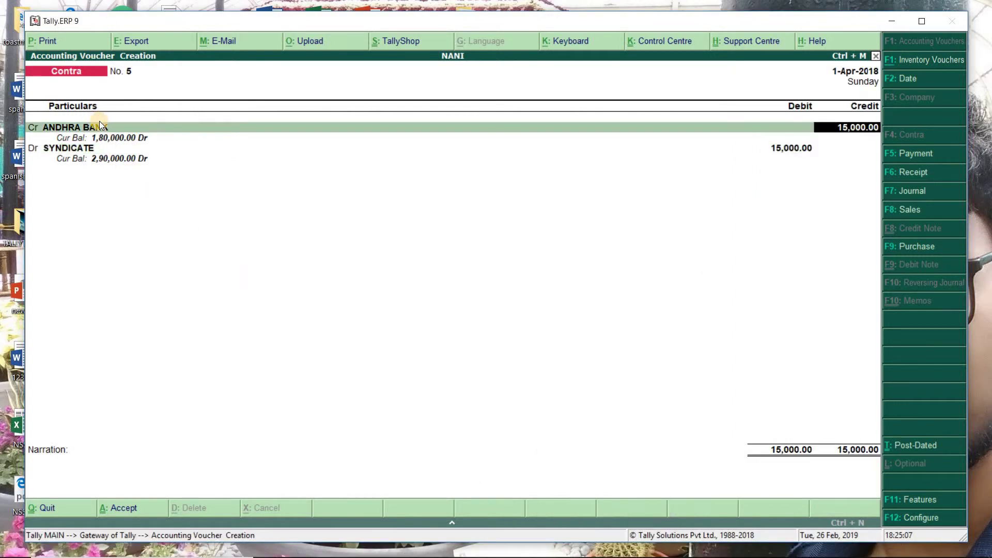
left_click(99, 121)
type("SY")
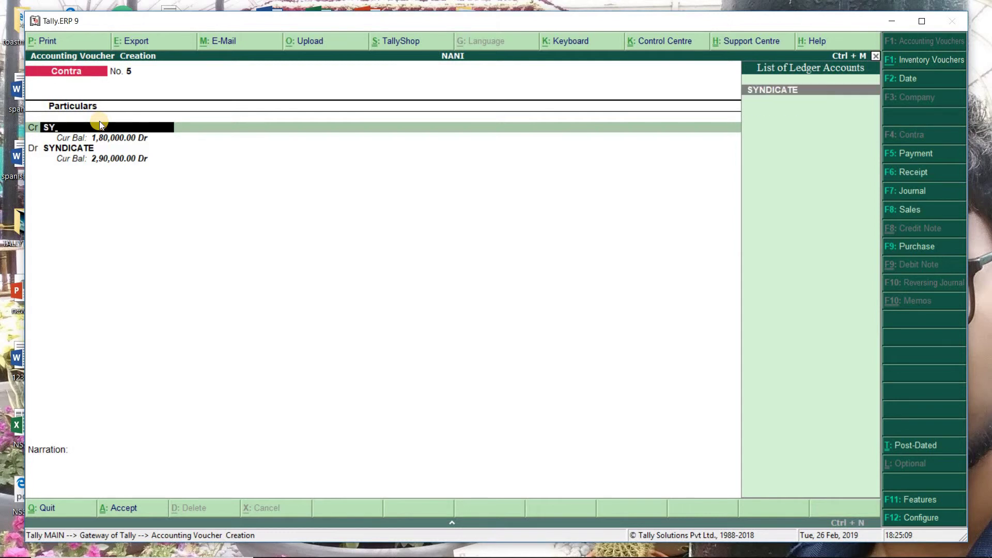
key("Return")
Step: Keep the 15,000 credit amount for SYNDICATE and accept its default cheque bank allocation
key("Return")
key("Return")
key("Return")
key("Return")
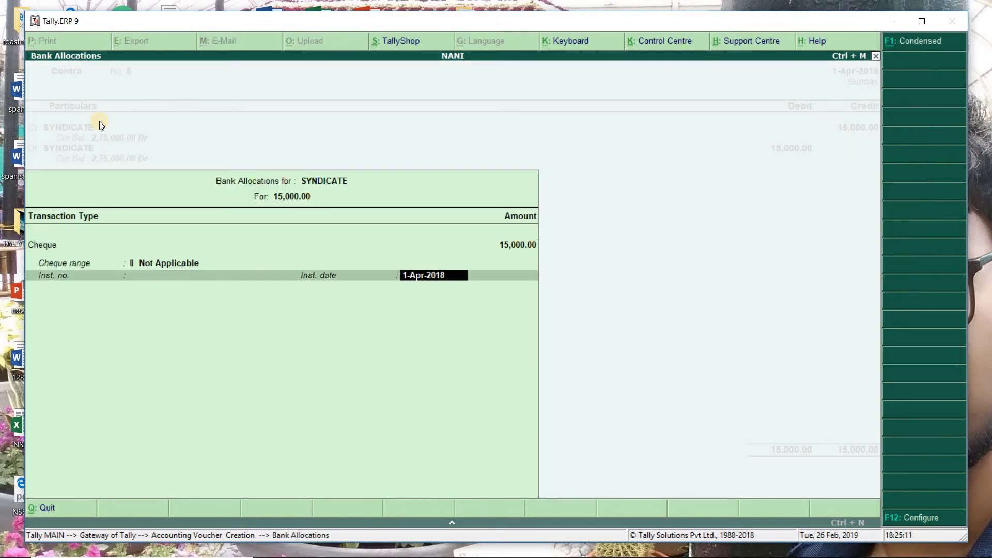
key("Return")
Step: Change the contra voucher's debit ledger to ANDHRA BANK and accept the 15,000 debit amount
type("AND")
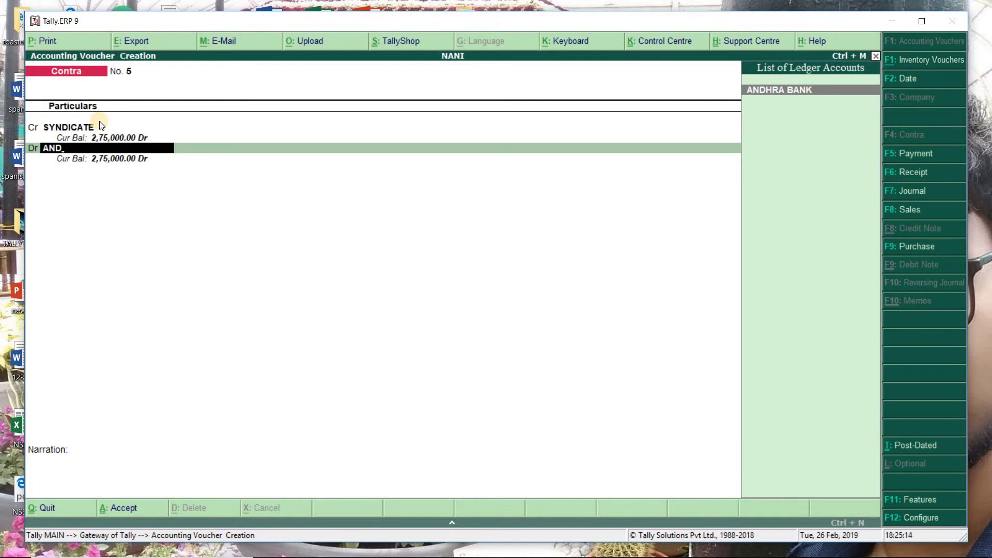
key("Return")
key("Return")
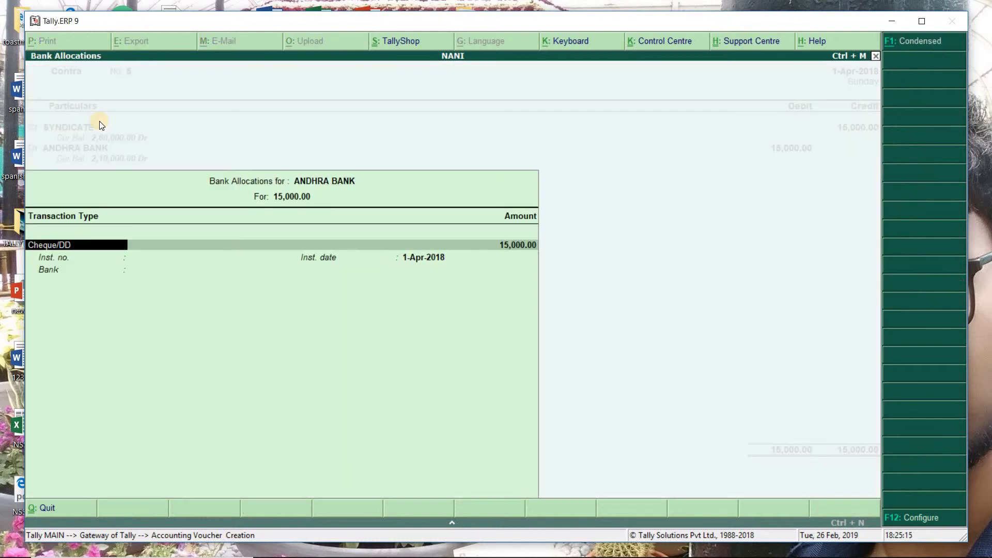
Step: Accept the default Cheque/DD bank allocation for ANDHRA BANK and save the contra voucher without a narration
key("Return")
key("Return")
key("Return")
key("Return")
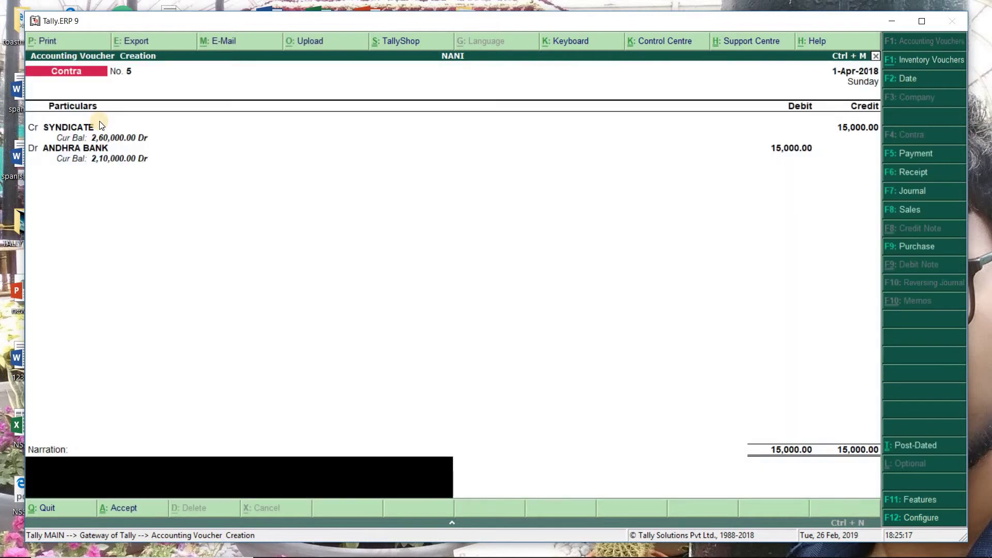
key("Return")
key("Return")
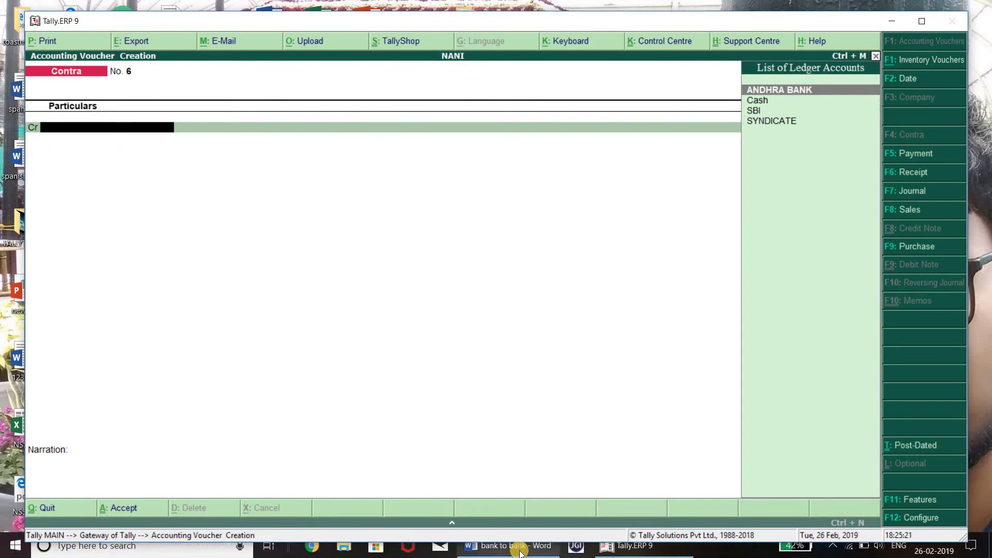
Step: Check the SBI bank to Andhra bank transfer in the Word list and choose SBI as the next contra voucher's credit ledger in Tally.ERP 9
mouse_move(518, 552)
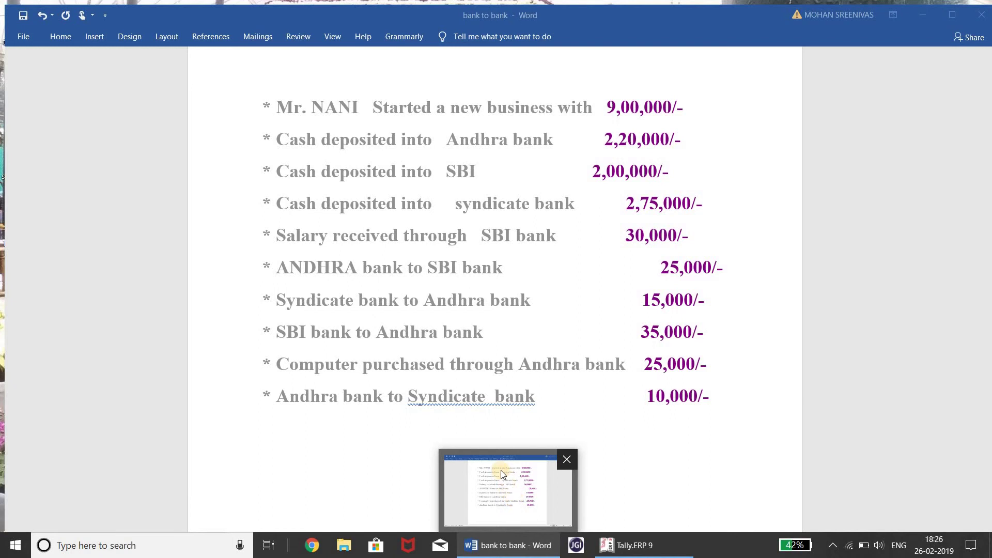
left_click(630, 542)
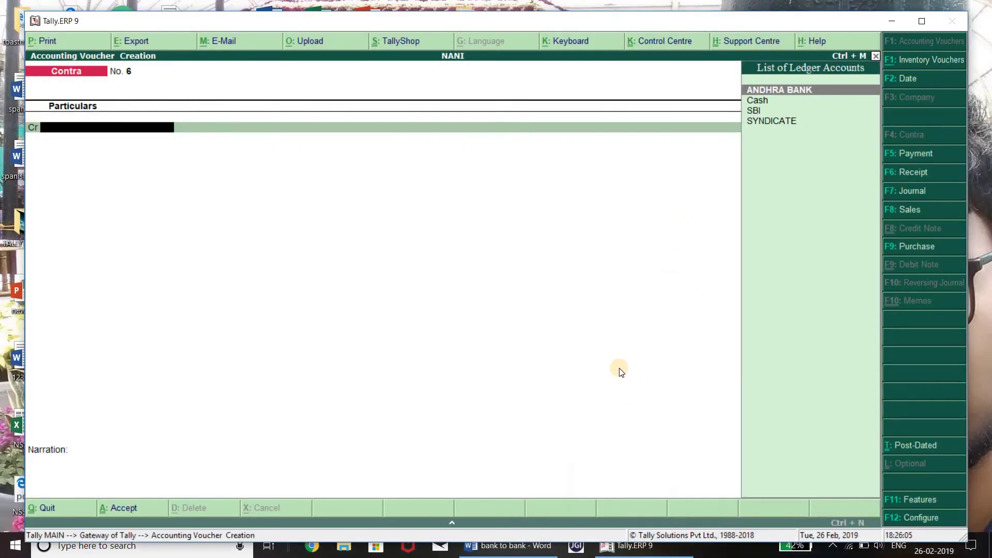
type("SBI")
key("Return")
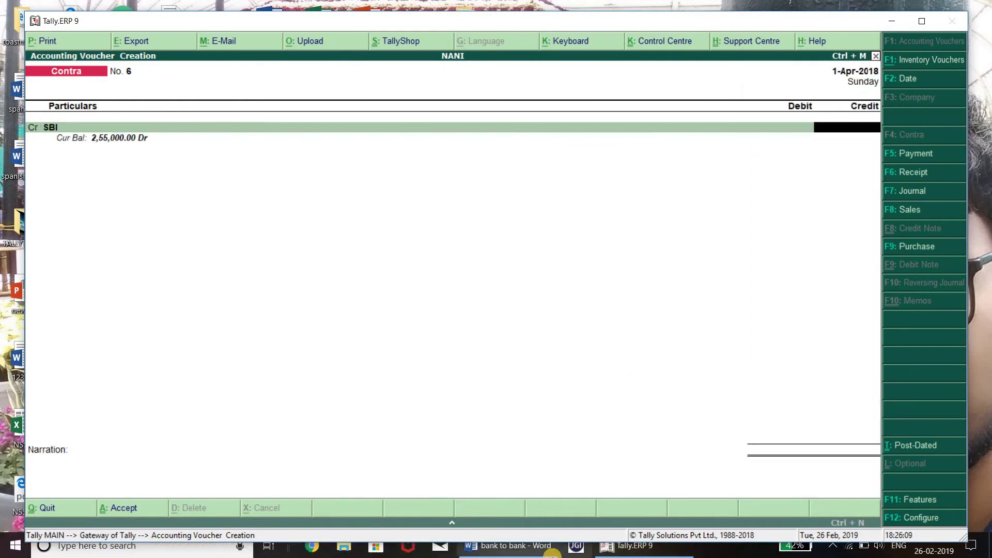
Step: Check the SBI to Andhra bank amount in the Word list, credit SBI with 35,000 in Tally.ERP 9, and accept its default cheque allocation
left_click(546, 513)
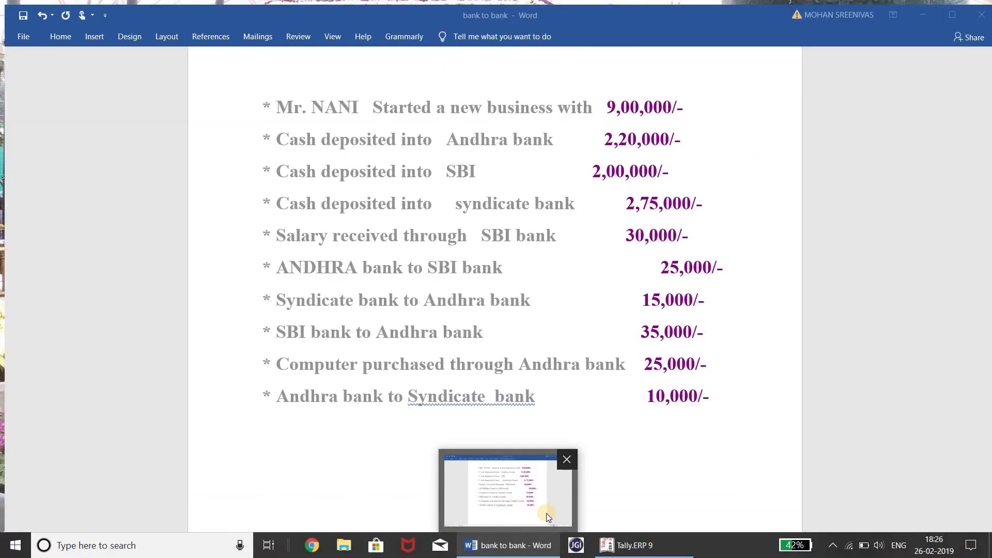
key("alt+Tab")
type("35000")
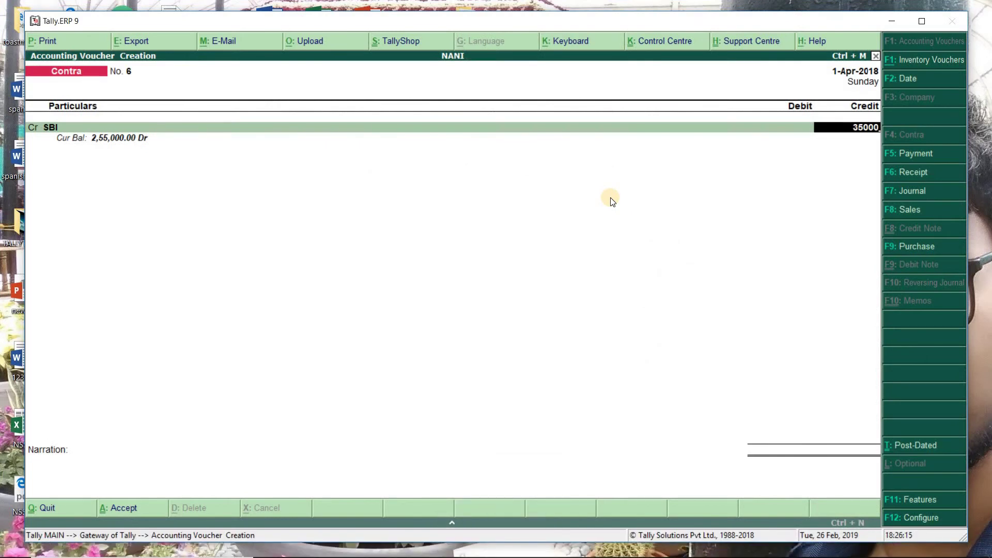
key("Return")
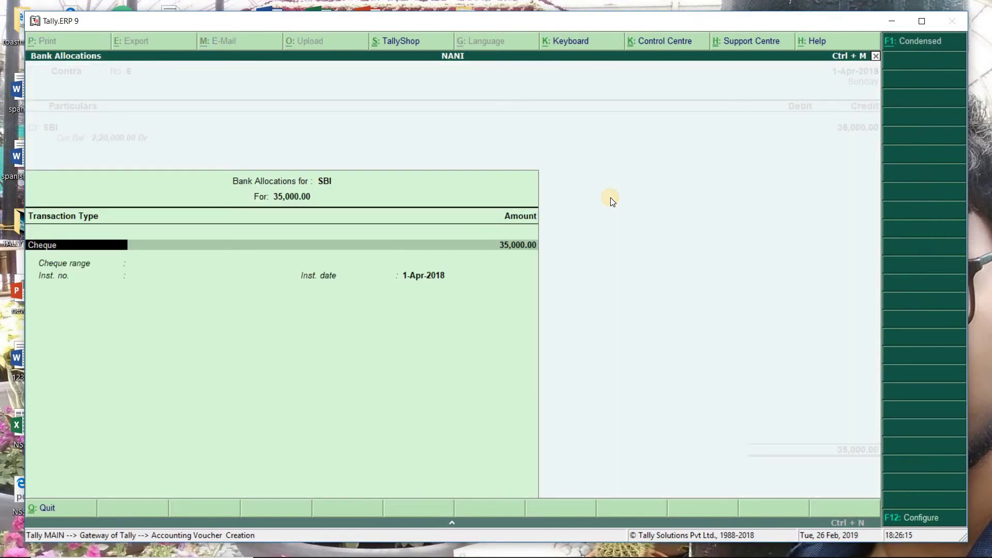
key("Return")
key("Return")
key("Return")
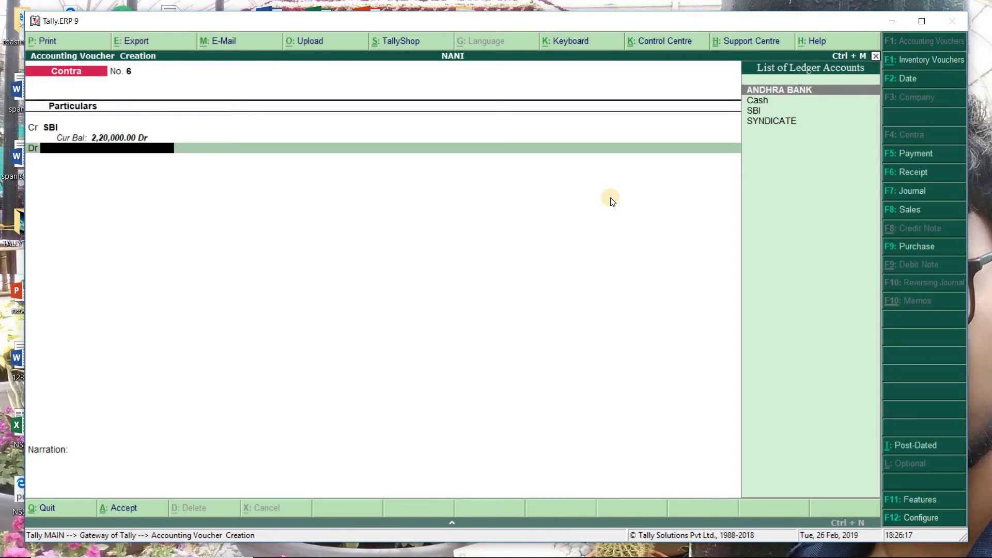
Step: Check the SBI to Andhra bank transfer in the Word list and debit ANDHRA BANK with 35,000 in the Tally.ERP 9 contra voucher
mouse_move(640, 554)
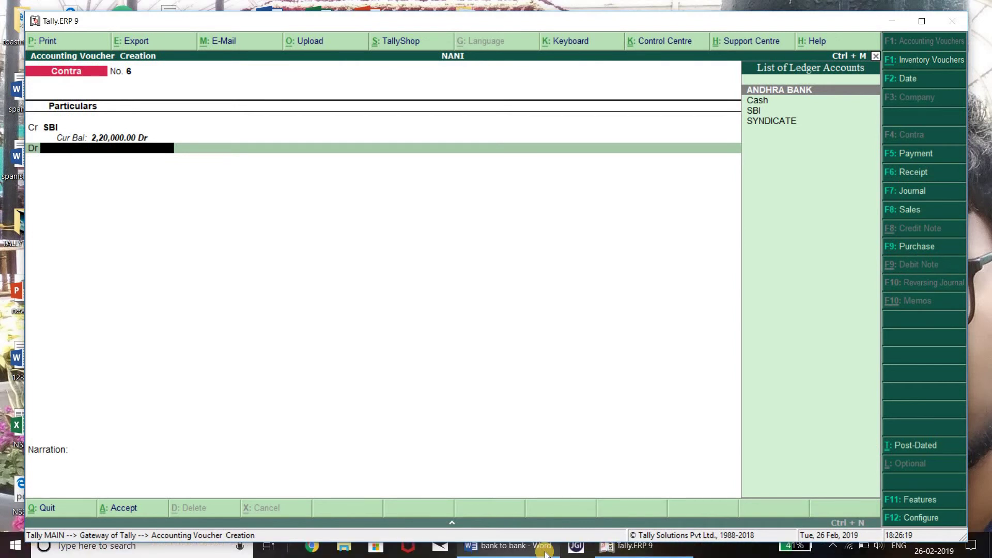
mouse_move(545, 553)
left_click(523, 518)
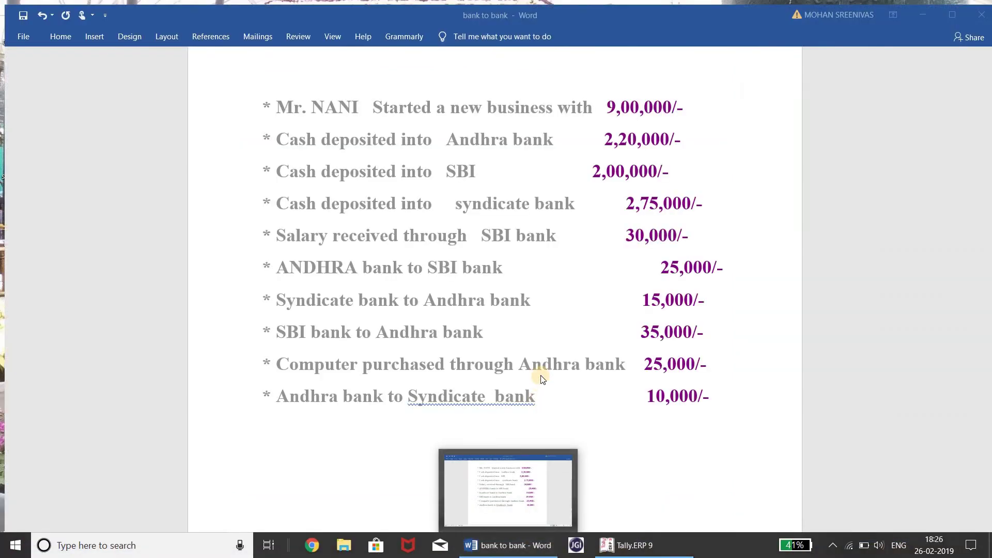
type("AND")
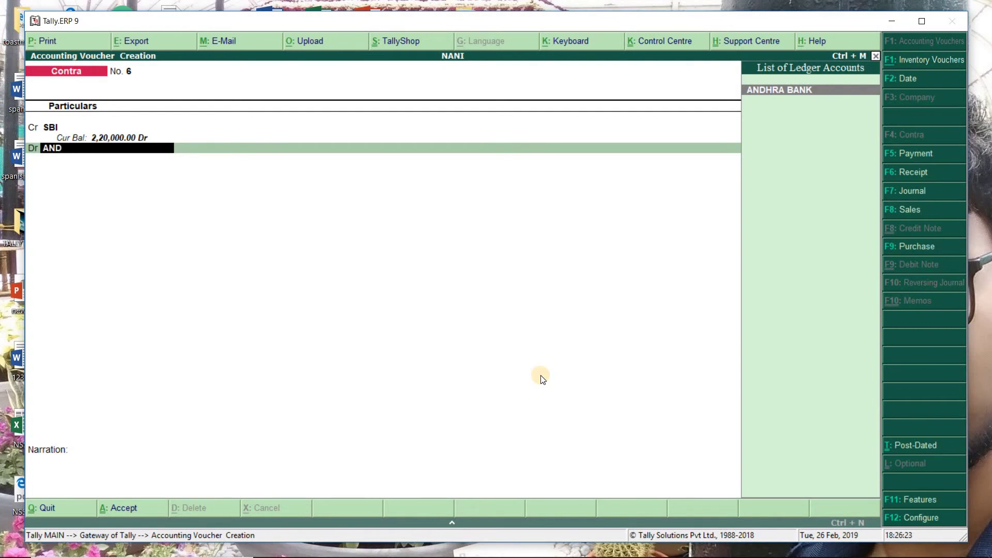
type("HR")
key("Return")
key("Return")
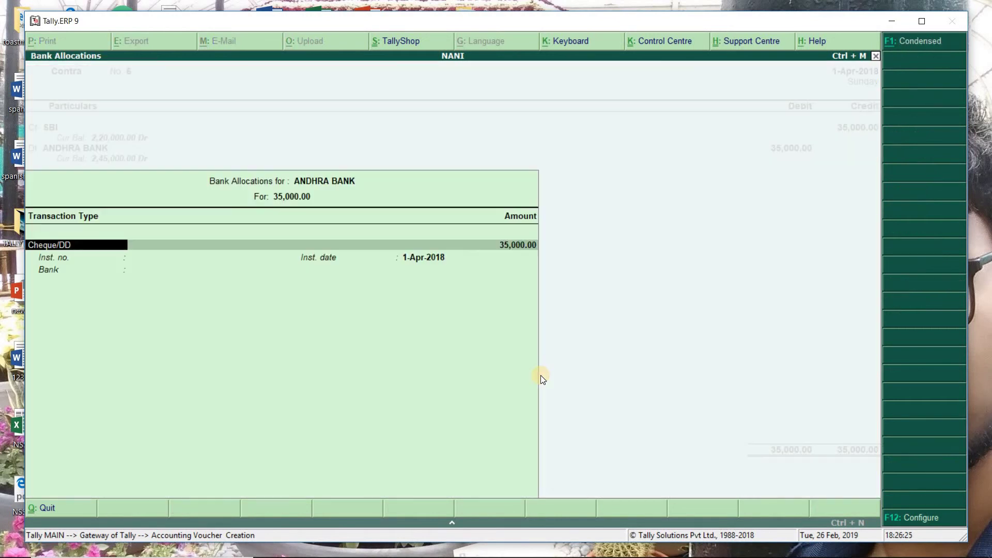
Step: Accept the default Cheque/DD allocation for ANDHRA BANK and save the 35,000 contra voucher without a narration
key("Return")
key("Return")
key("Return")
key("Return")
key("Return")
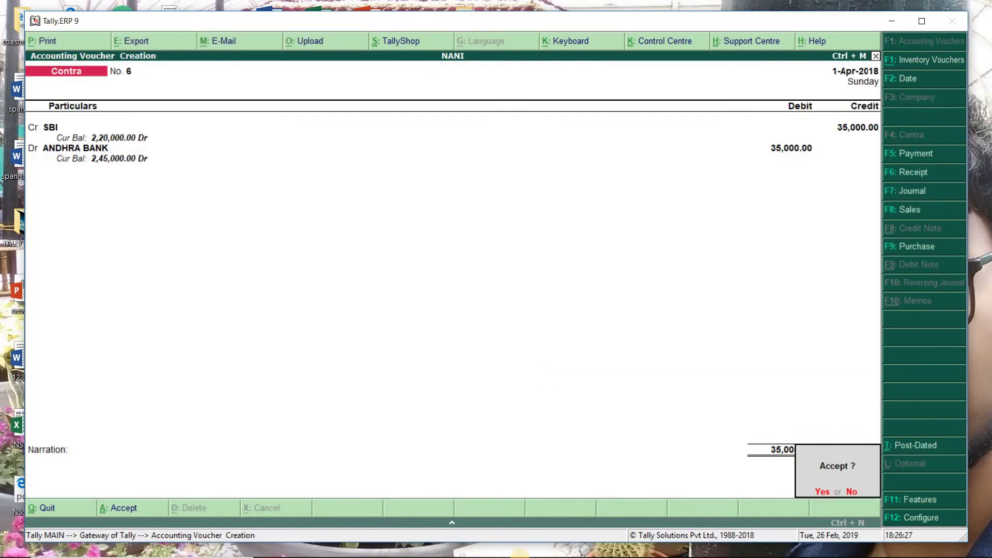
key("Return")
Step: Check the computer purchase in the Word list and debit COMPUTER with 25,000 in a new Tally.ERP 9 payment voucher
mouse_move(535, 553)
mouse_move(529, 520)
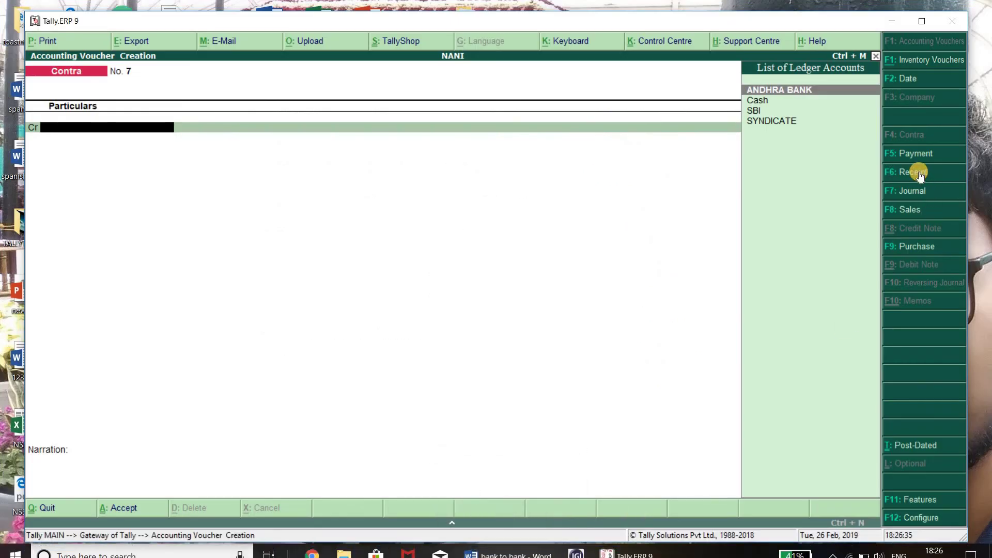
left_click(918, 159)
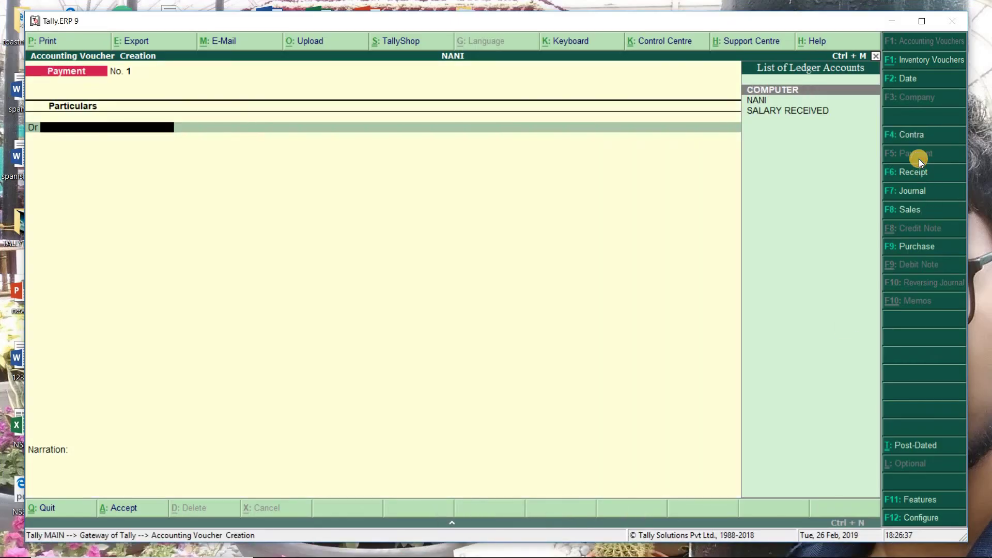
type("COM")
key("Return")
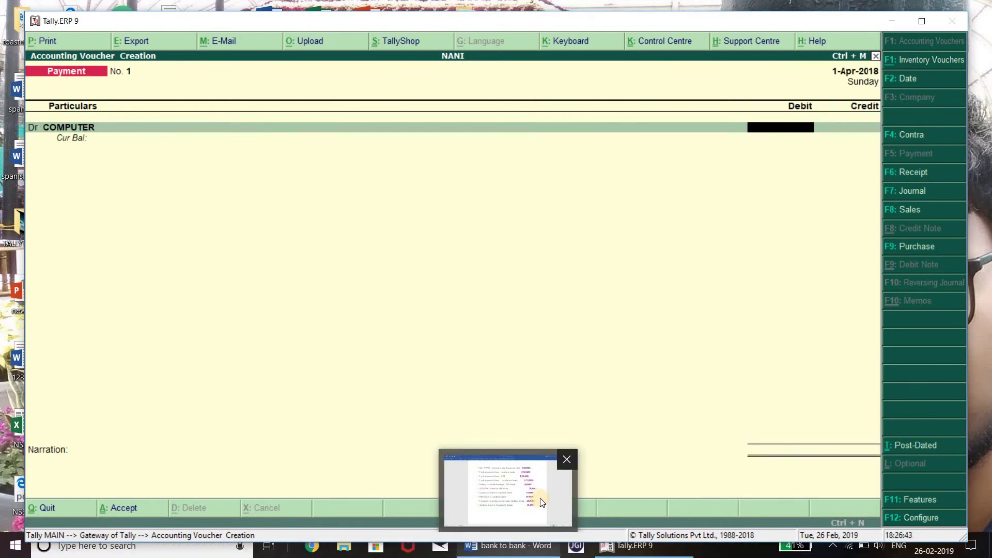
left_click(540, 502)
key("alt+Tab")
type("25000")
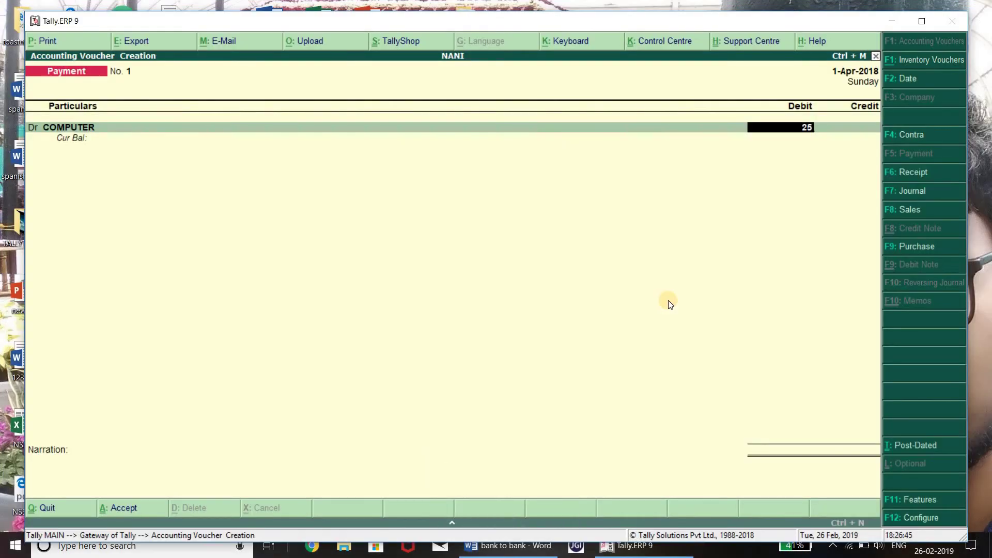
key("Return")
key("Return")
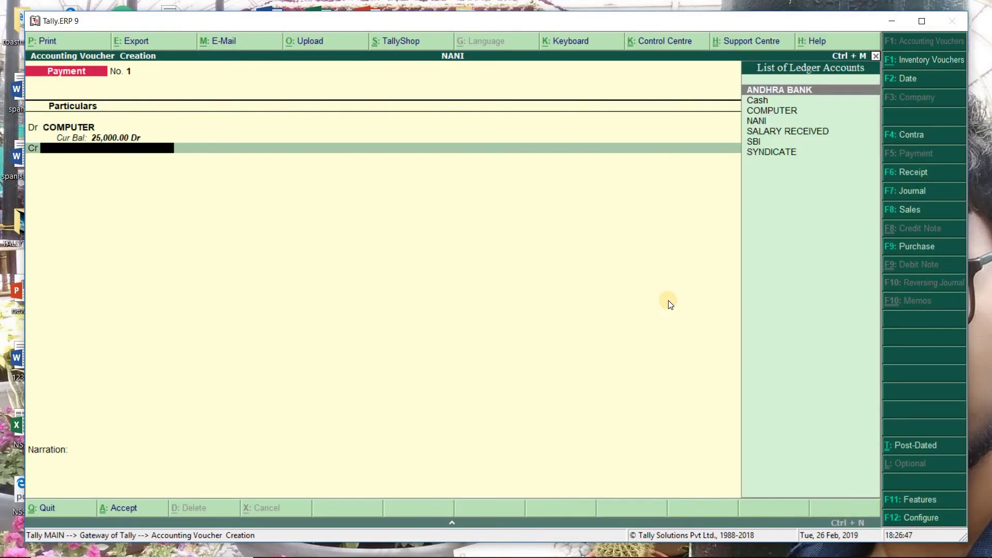
Step: Credit ANDHRA BANK with 25,000, accept its default bank allocation, and save the payment voucher without a narration
type("ANDH")
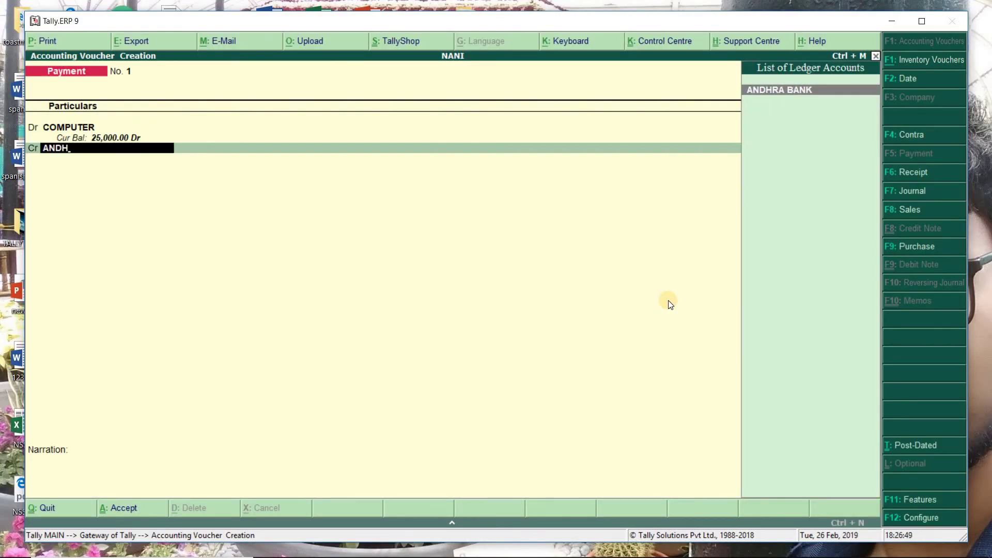
key("Return")
key("Return")
key("Return")
key("Return")
key("Return")
key("Return")
key("Return")
key("Return")
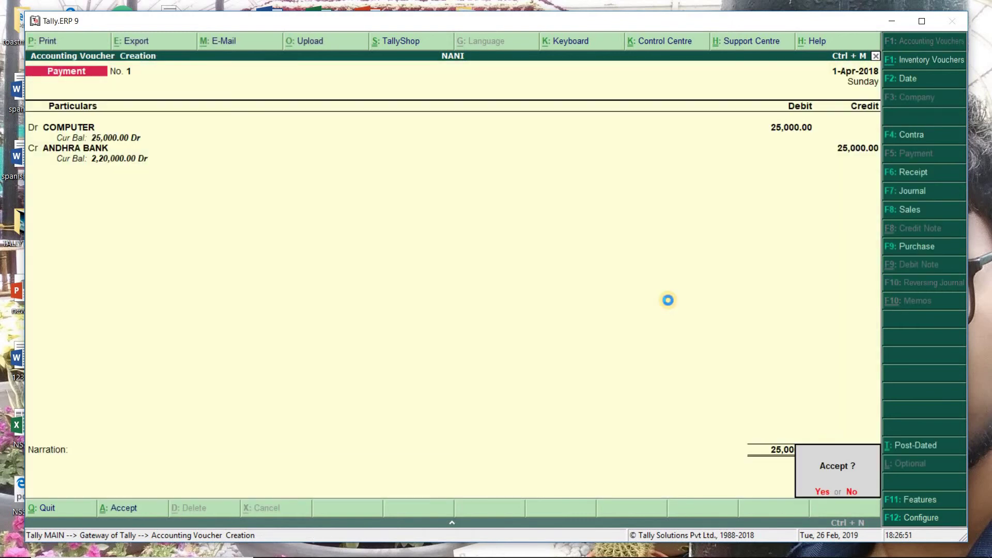
key("Return")
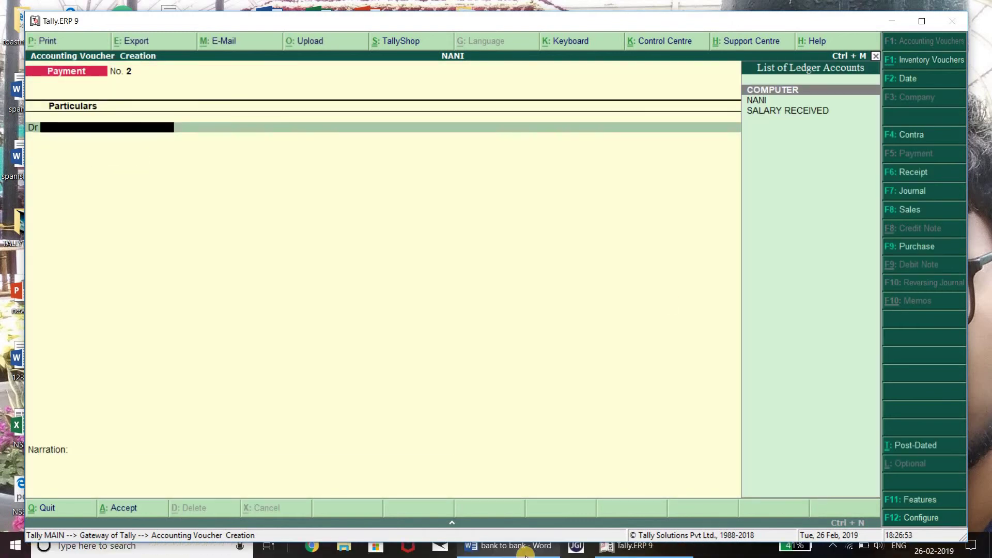
Step: Check the Word list for the next transfer and start a Tally.ERP 9 contra voucher with ANDHRA BANK as the credit ledger
mouse_move(525, 547)
left_click(529, 505)
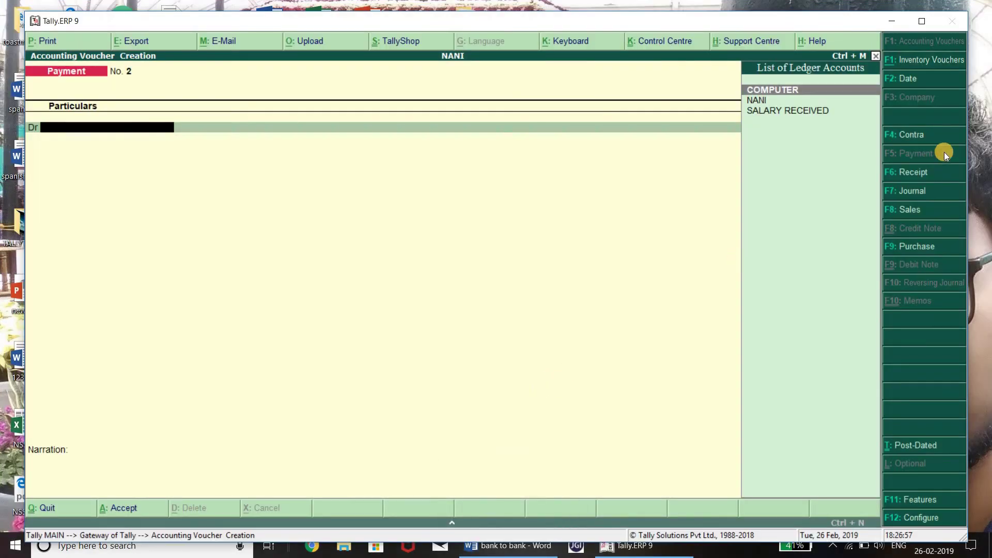
left_click(947, 134)
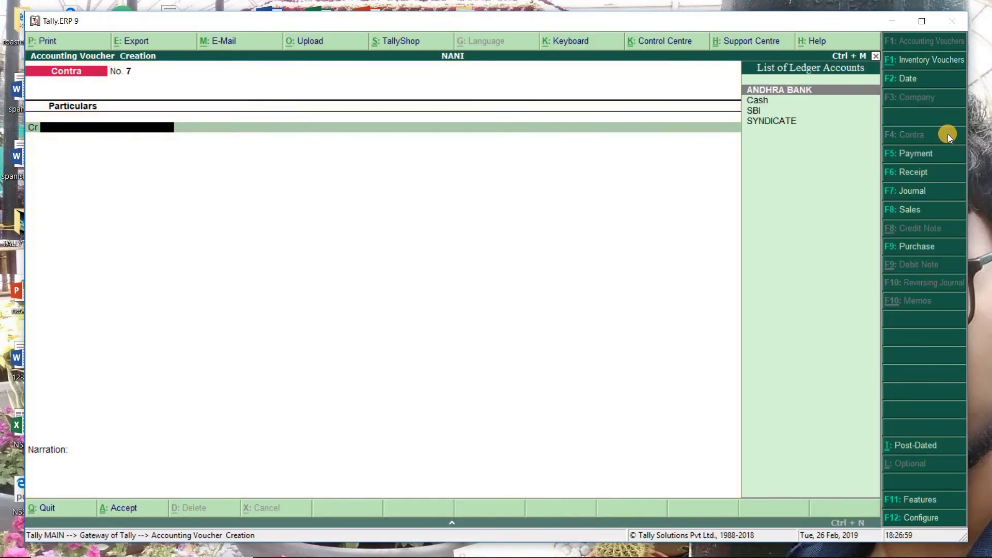
type("ANDH")
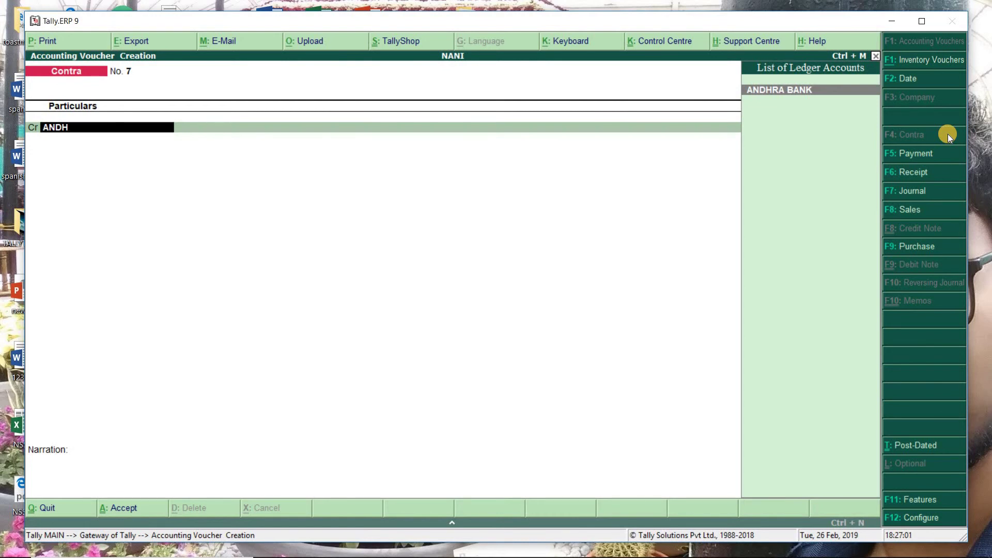
key("Return")
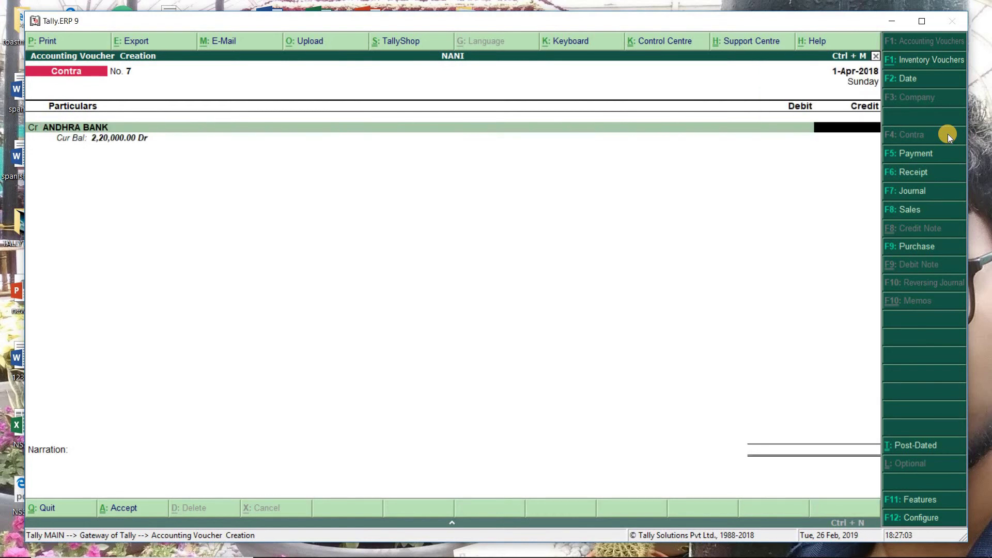
Step: Check the Andhra to Syndicate bank amount in the Word list, credit ANDHRA BANK with 10,000 in Tally.ERP 9, and accept its default cheque allocation
mouse_move(537, 555)
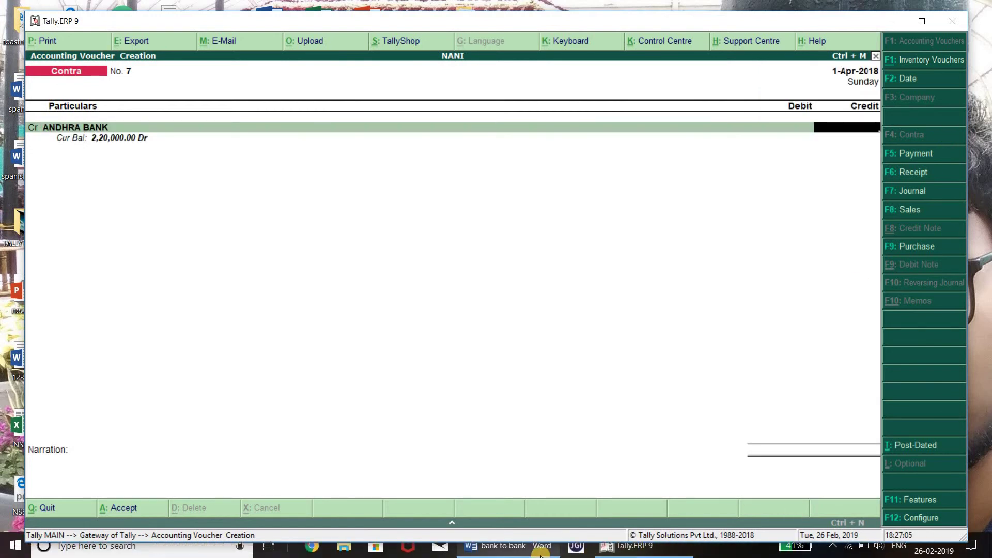
mouse_move(534, 498)
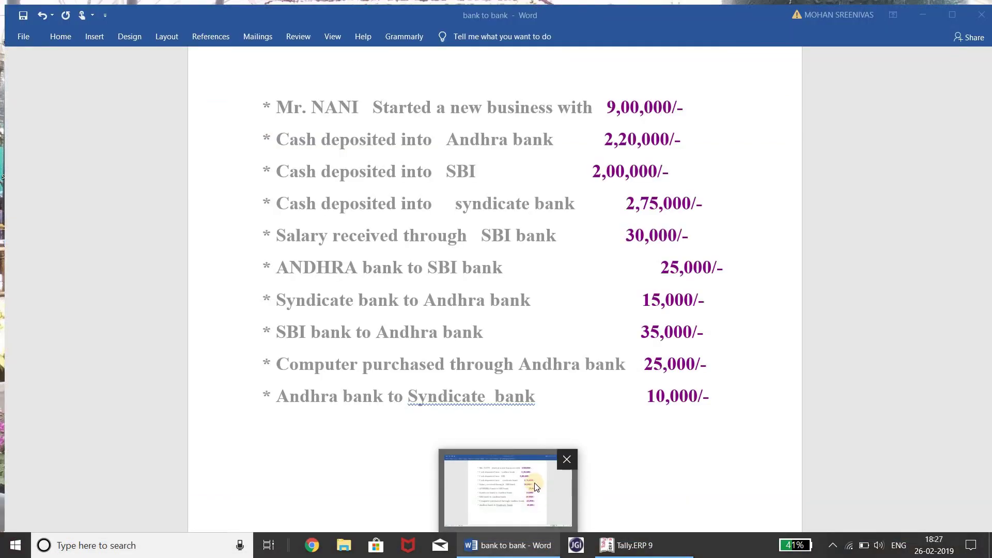
type("10000")
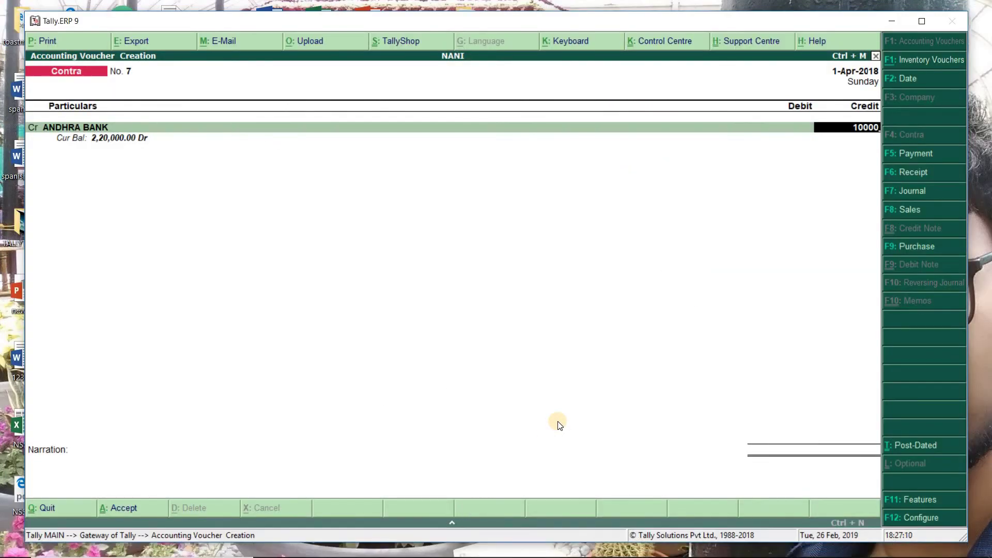
key("Return")
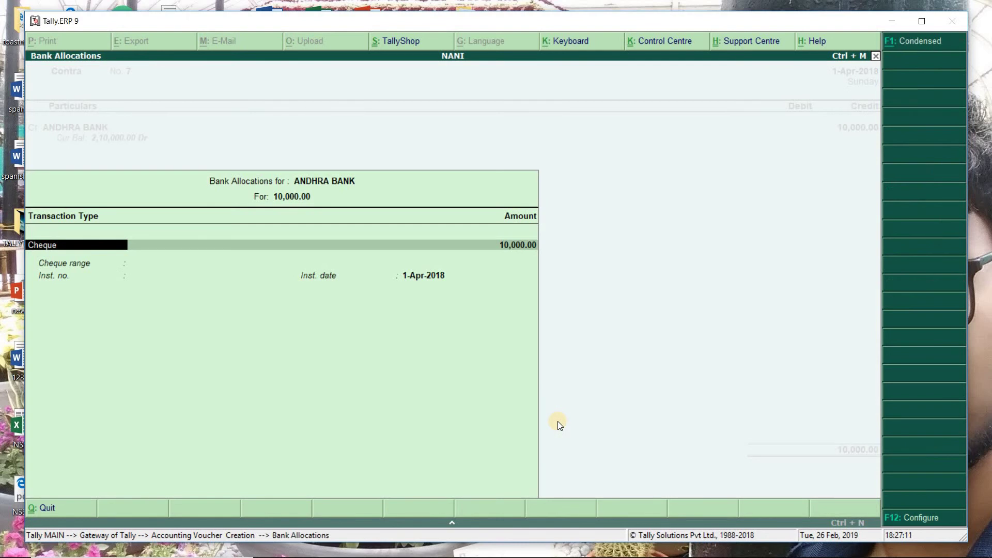
key("Return")
key("Return")
key("Return")
key("Return")
key("Return")
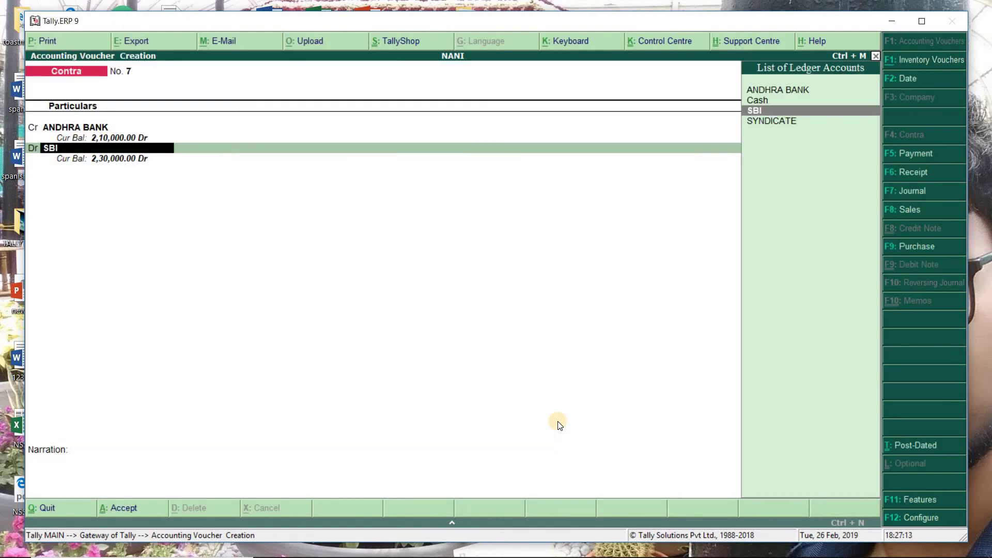
Step: Debit SYNDICATE with 10,000, accept its default bank allocation, and save the contra voucher without a narration
type("sy")
key("Return")
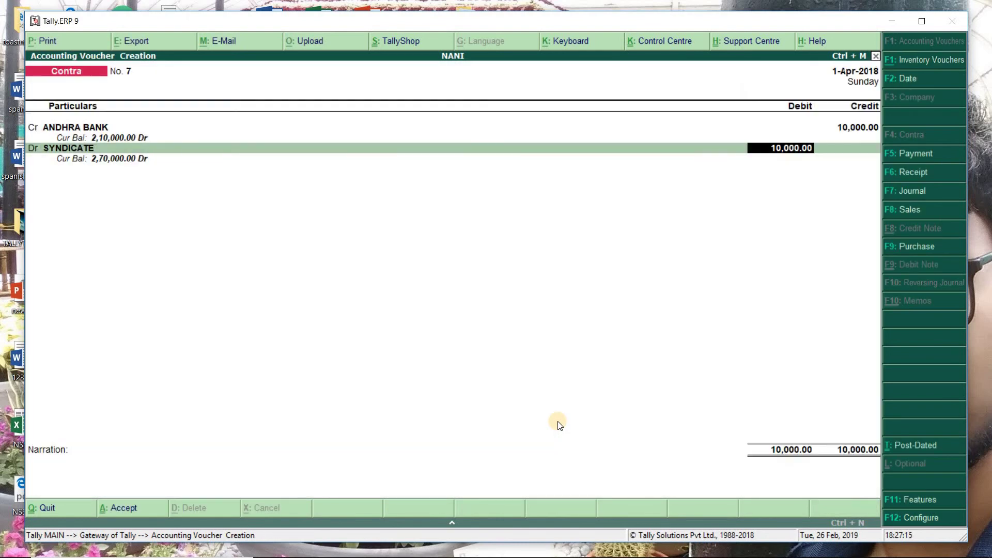
key("Return")
key("Return")
key("Return")
key("Return")
key("Return")
key("Return")
key("Return")
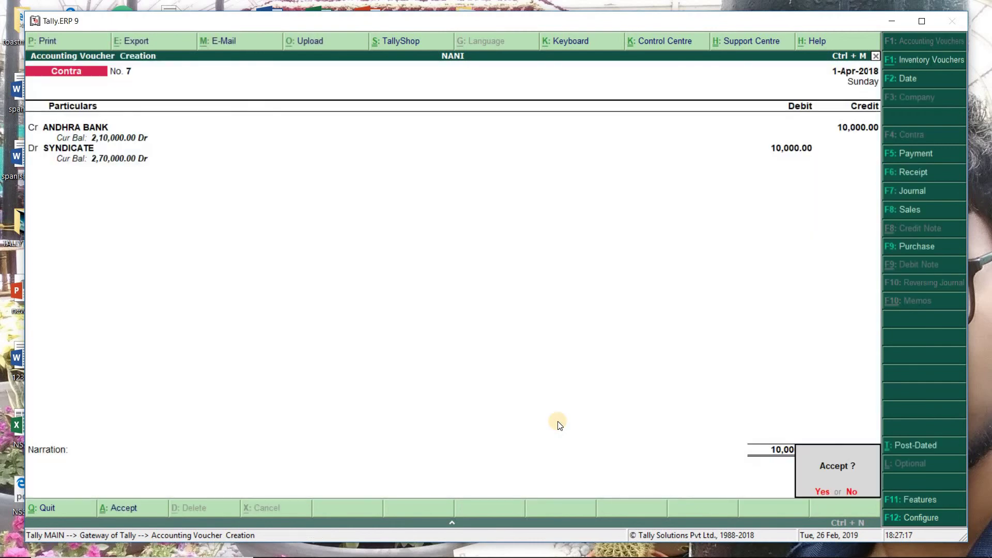
key("Return")
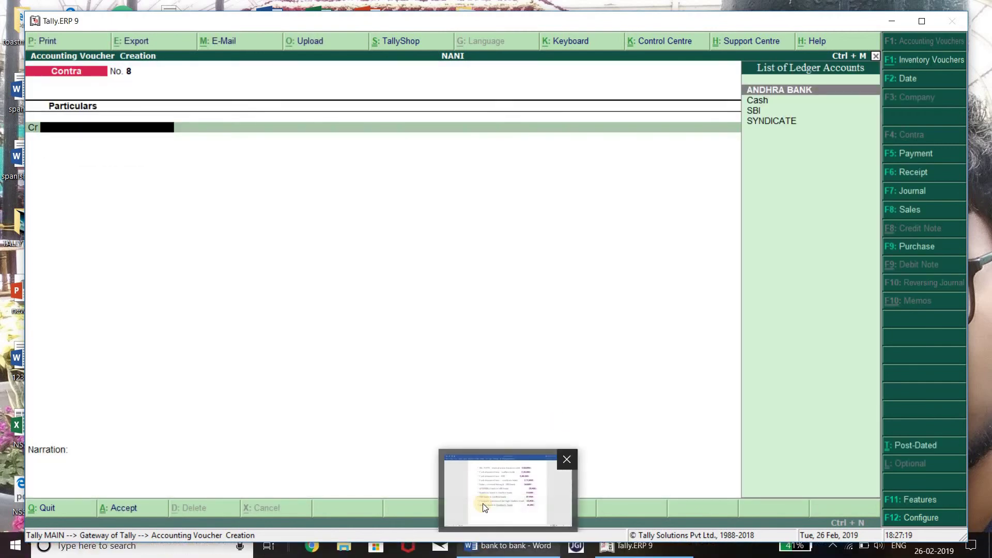
Step: Check the Word list for remaining transactions and quit voucher creation in Tally.ERP 9
mouse_move(483, 549)
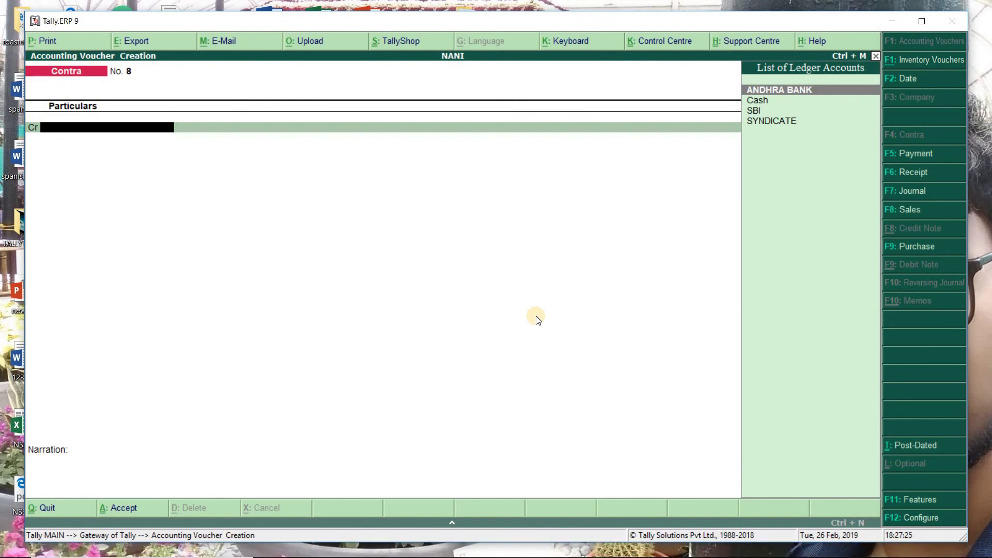
key("Escape")
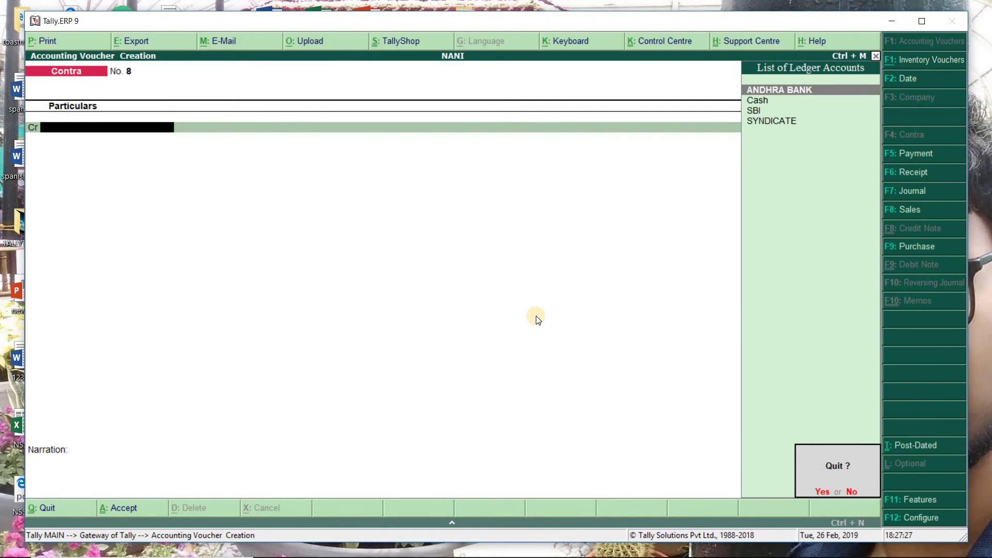
key("Return")
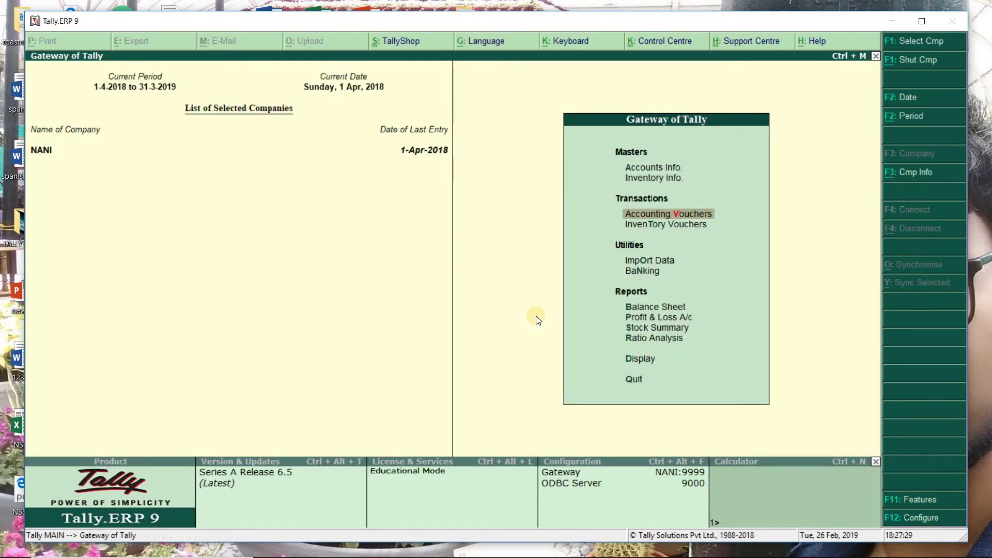
Step: Open the company's Balance Sheet and show it in detailed form to examine the assets and liabilities
key("Down")
key("Down")
key("Down")
key("Down")
key("Down")
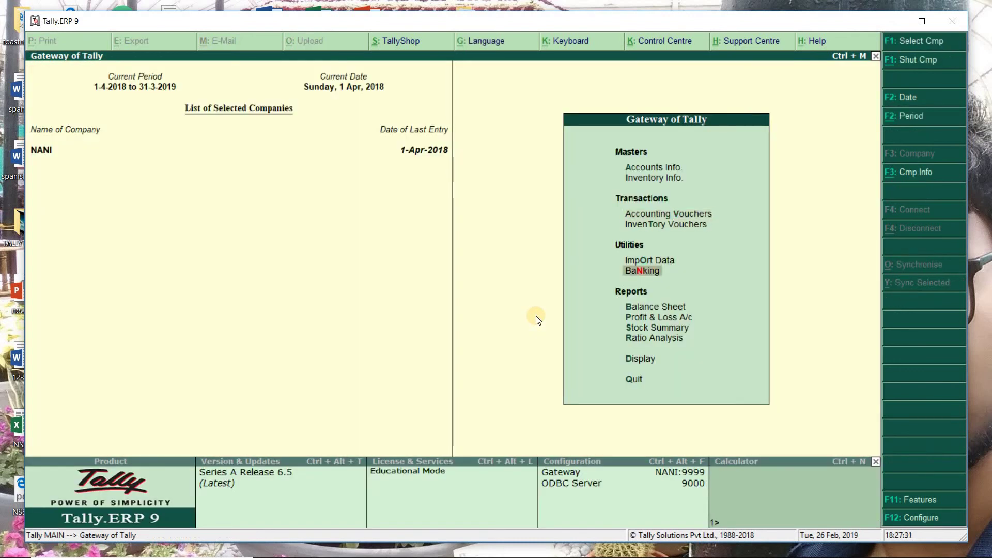
key("Up")
key("Return")
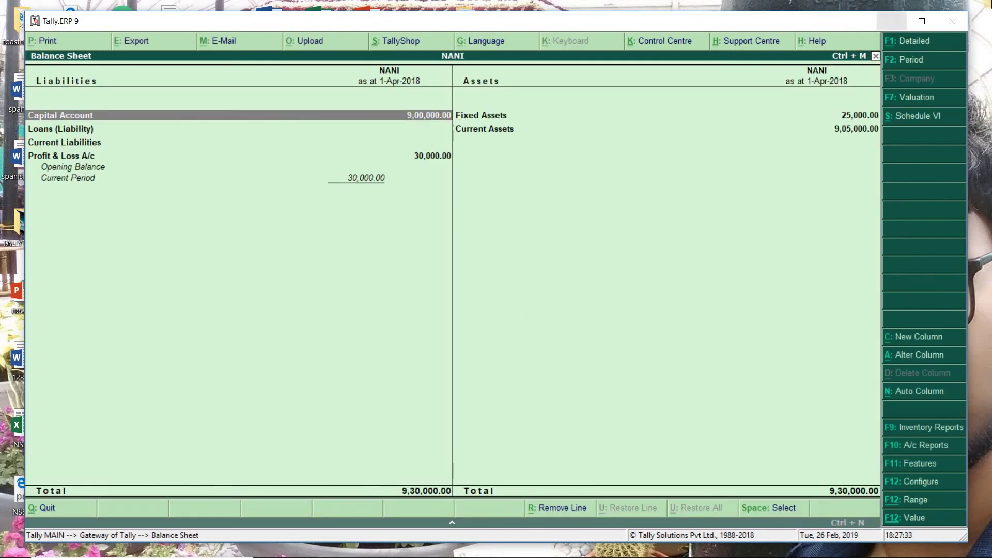
left_click(928, 46)
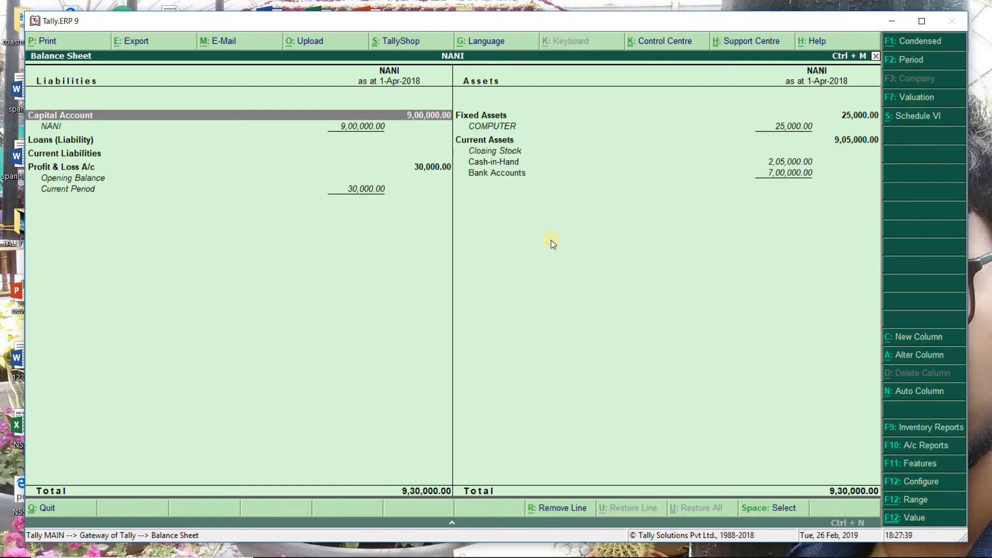